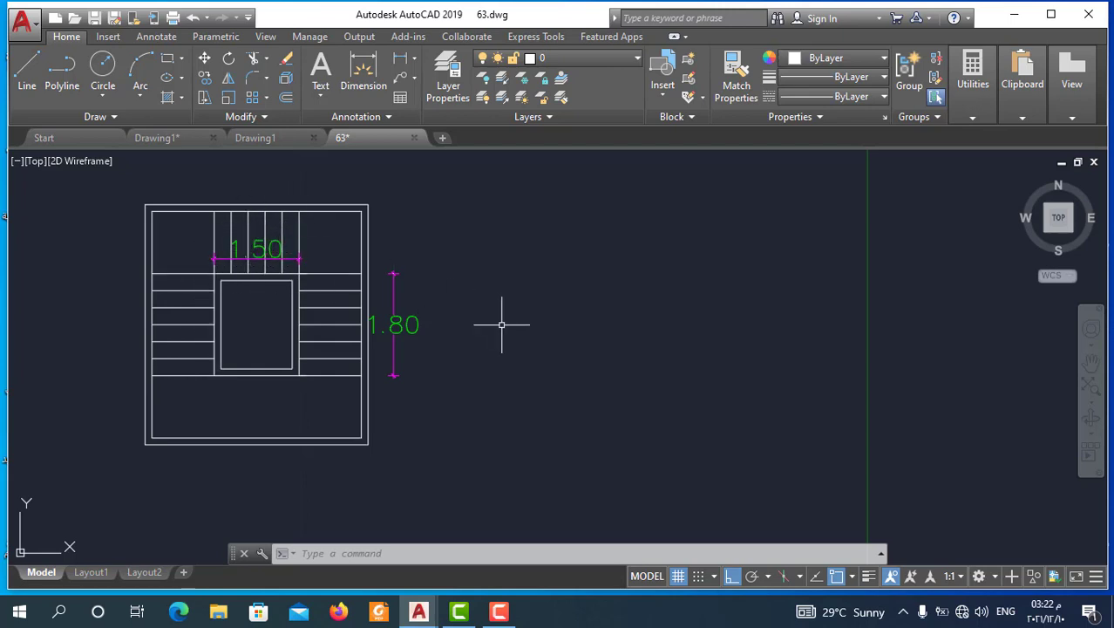
Draw a vertical line and a crossing horizontal line beside the stair plan.
{"action": "left_click", "coordinate": [27, 70]}
{"action": "left_click", "coordinate": [521, 244]}
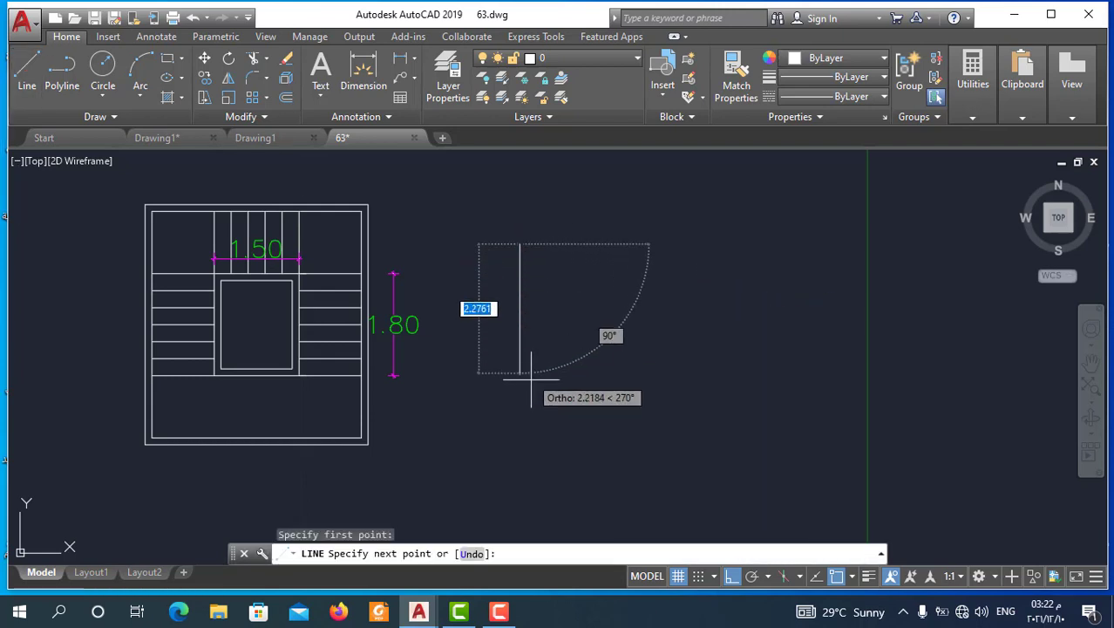
{"action": "left_click", "coordinate": [529, 448]}
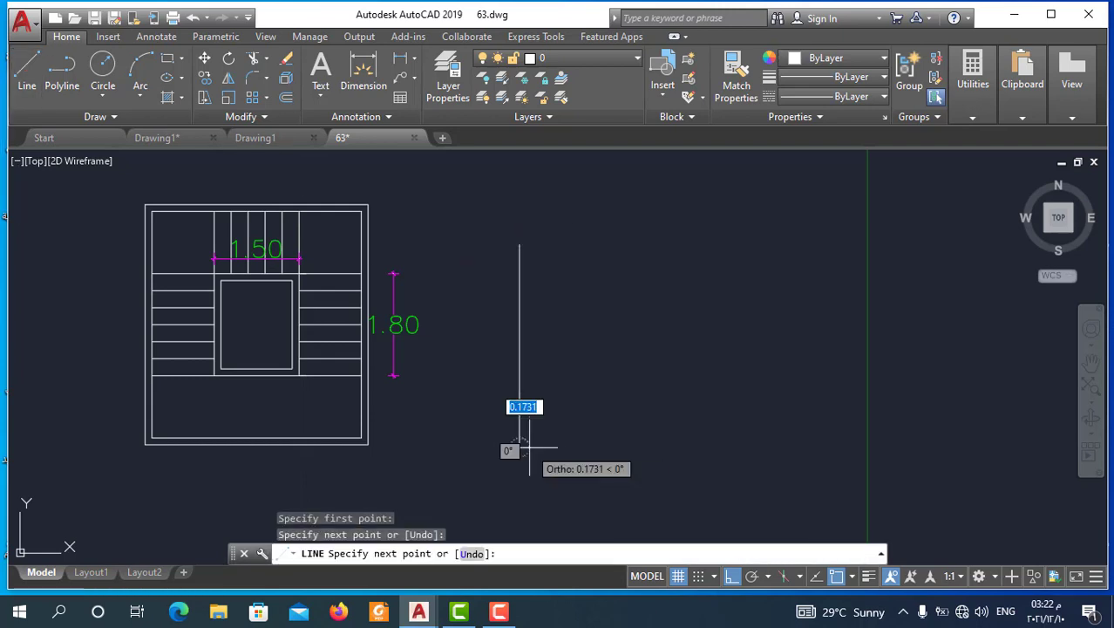
{"action": "key", "text": "Escape"}
{"action": "left_click", "coordinate": [27, 70]}
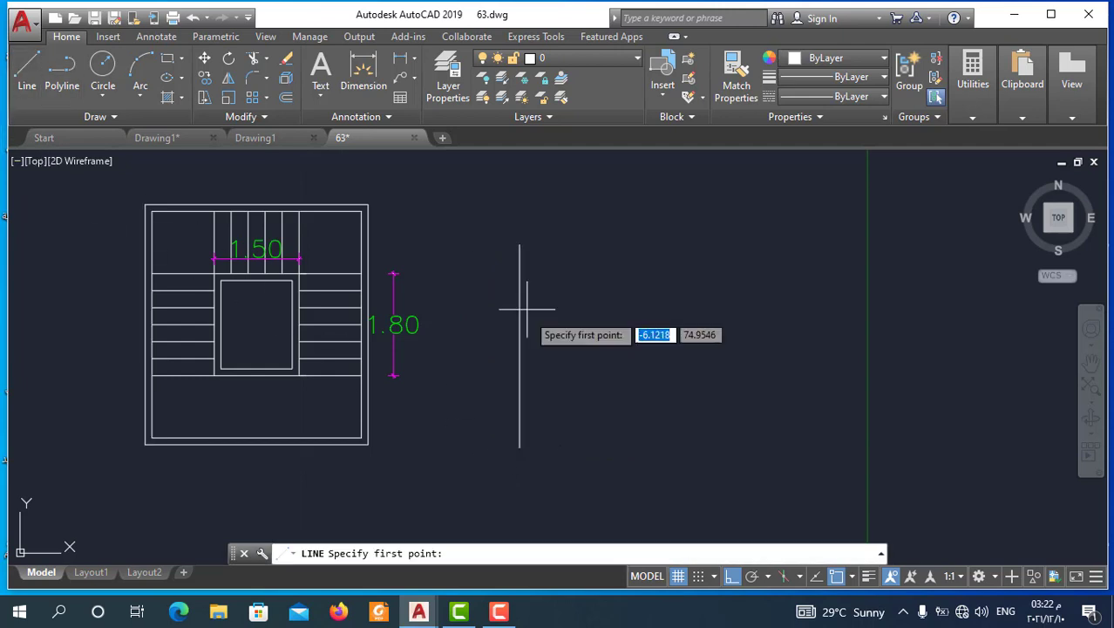
{"action": "left_click", "coordinate": [489, 427]}
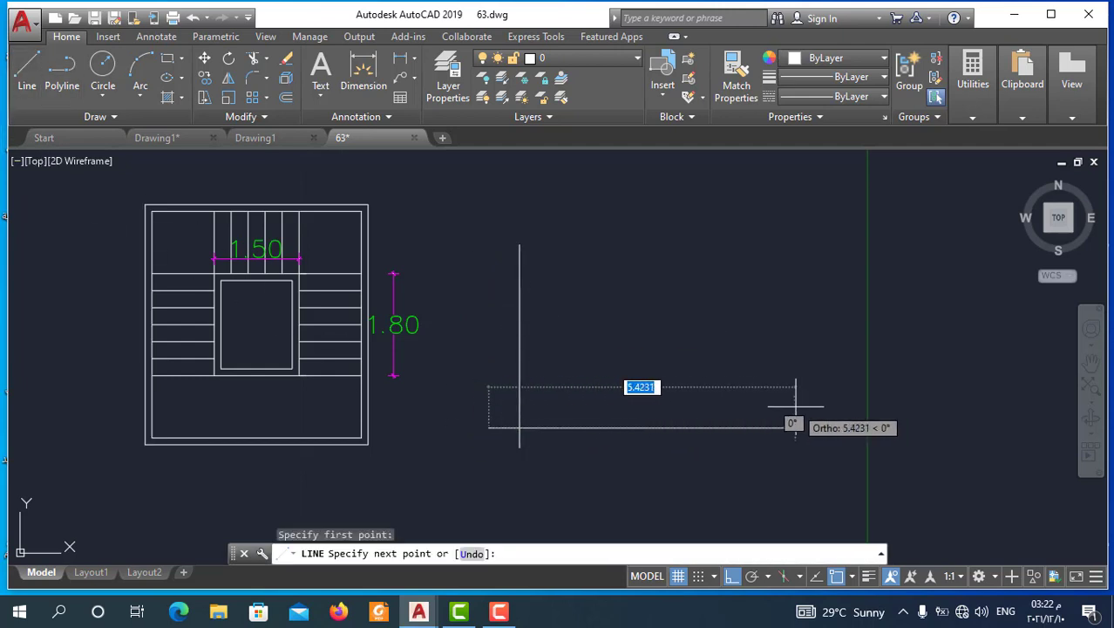
{"action": "left_click", "coordinate": [795, 407]}
{"action": "key", "text": "Escape"}
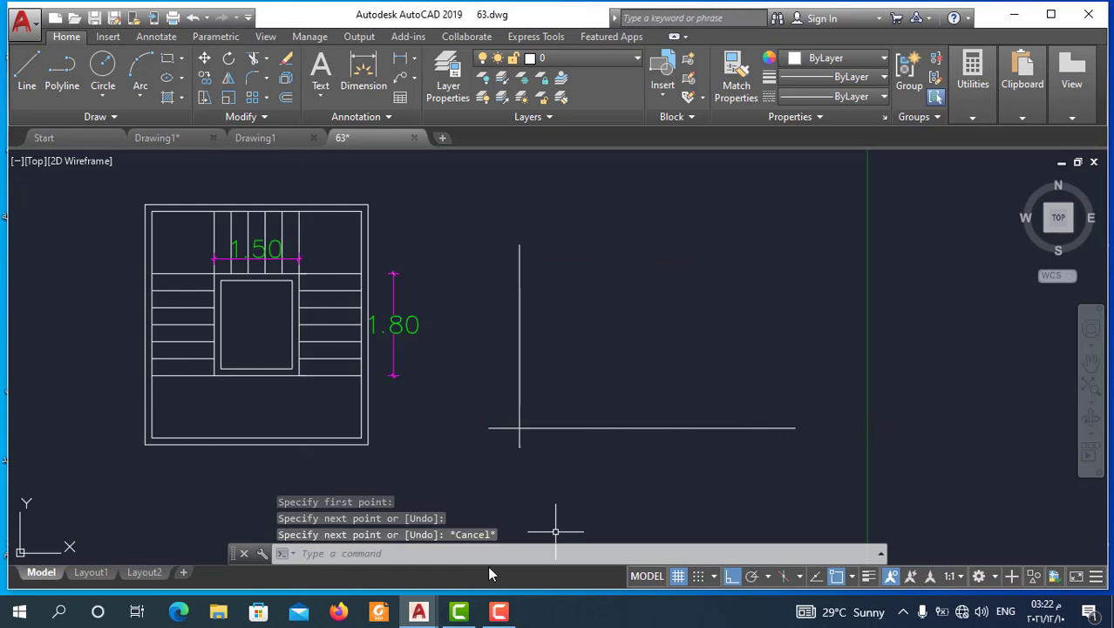
Offset the vertical line 0.12 to the left and the horizontal line 0.12 below.
{"action": "type", "text": "o"}
{"action": "key", "text": "Return"}
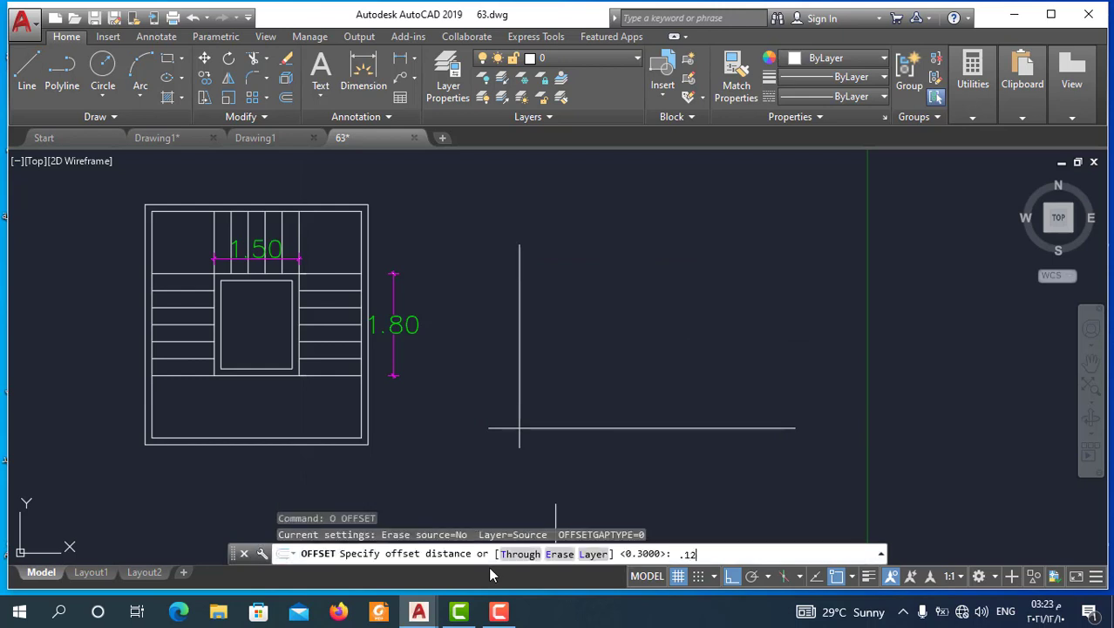
{"action": "key", "text": "Return"}
{"action": "left_click", "coordinate": [520, 348]}
{"action": "left_click", "coordinate": [467, 338]}
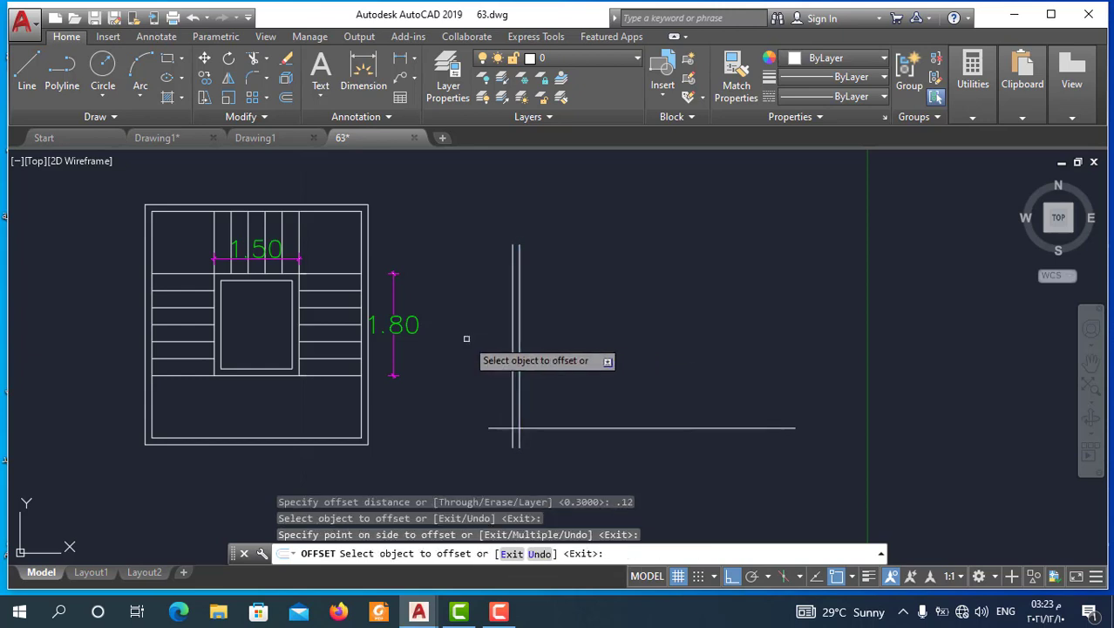
{"action": "left_click", "coordinate": [553, 428]}
{"action": "left_click", "coordinate": [553, 455]}
{"action": "key", "text": "Escape"}
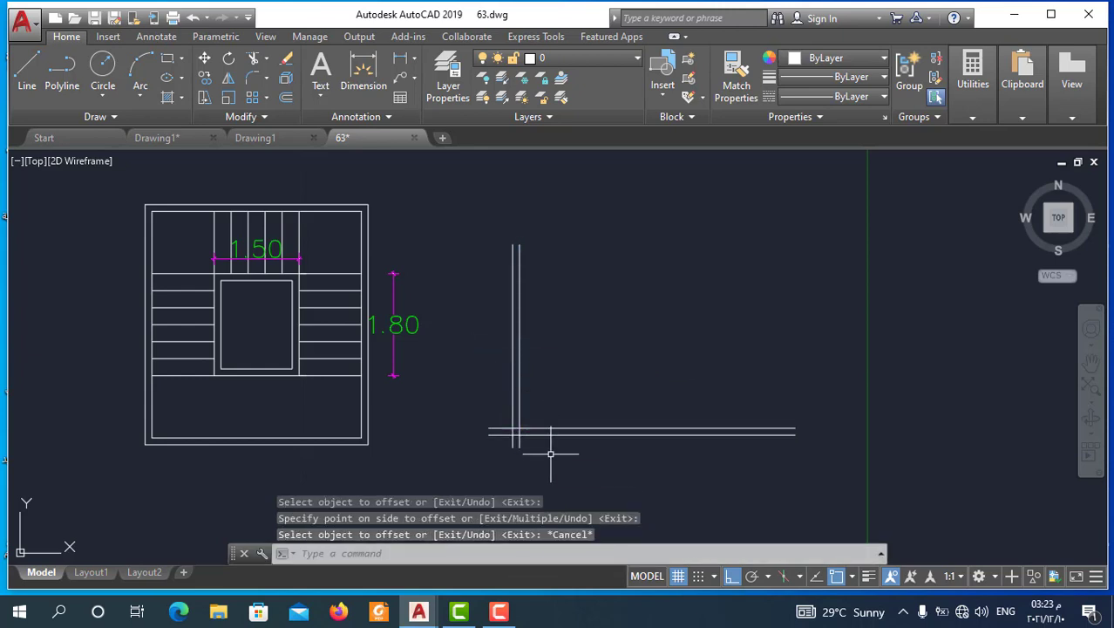
{"action": "type", "text": "tr"}
{"action": "key", "text": "Return"}
{"action": "key", "text": "Return"}
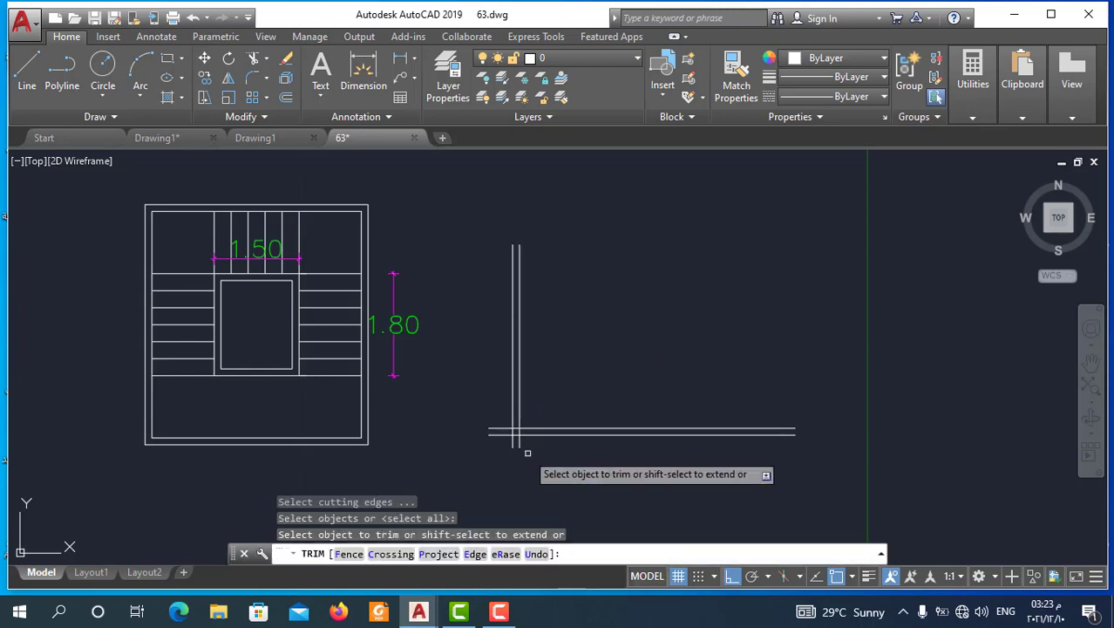
Trim the overhanging line stubs at the crossing, leaving a clean double-line L corner.
{"action": "left_click", "coordinate": [527, 452]}
{"action": "left_click", "coordinate": [510, 441]}
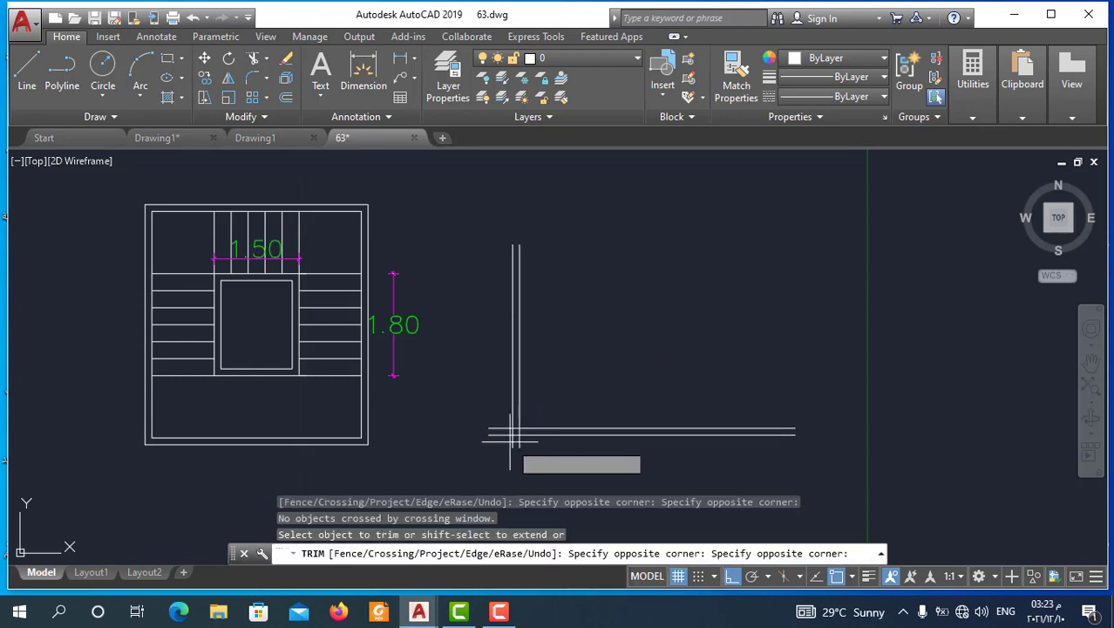
{"action": "left_click", "coordinate": [526, 451]}
{"action": "scroll", "coordinate": [528, 449], "scroll_direction": "up", "scroll_amount": 3}
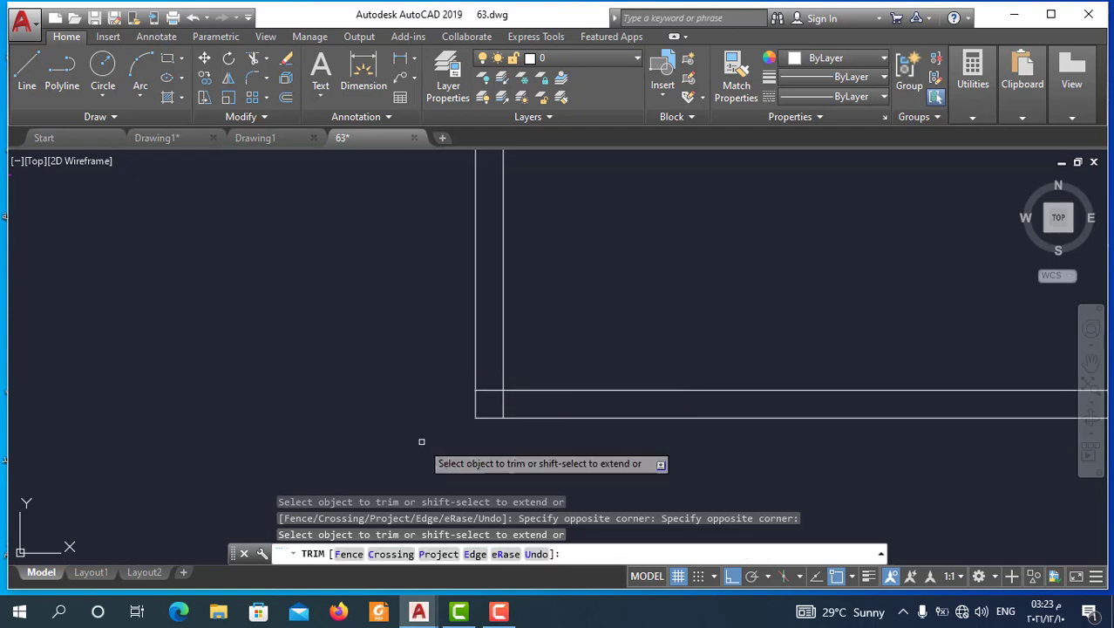
{"action": "left_click", "coordinate": [488, 388]}
{"action": "left_click", "coordinate": [492, 394]}
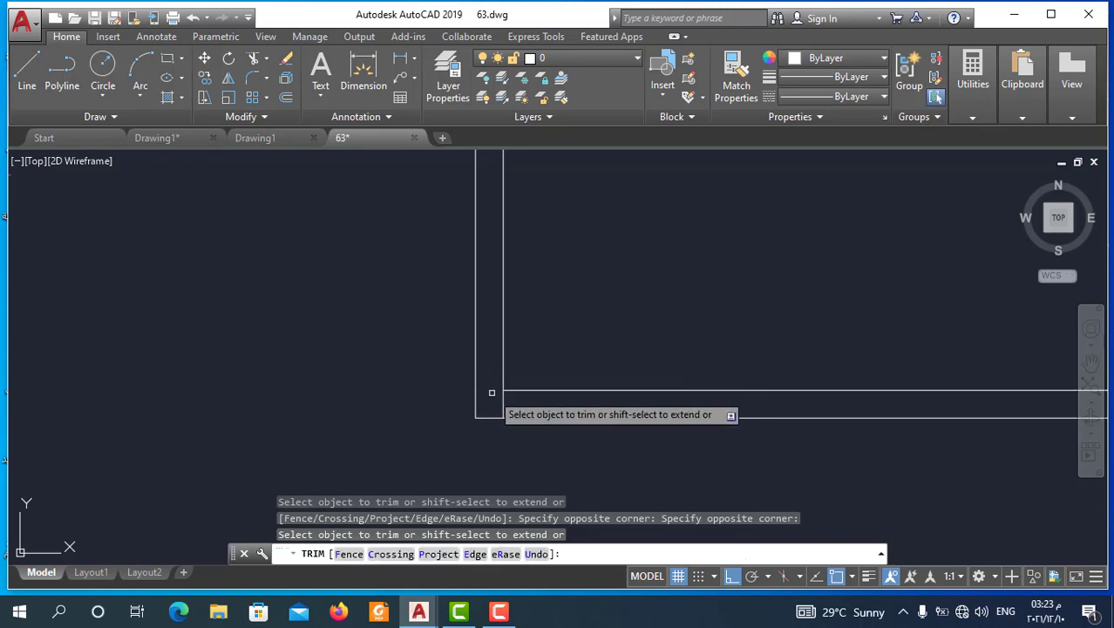
{"action": "scroll", "coordinate": [505, 399], "scroll_direction": "down", "scroll_amount": 6}
{"action": "key", "text": "Escape"}
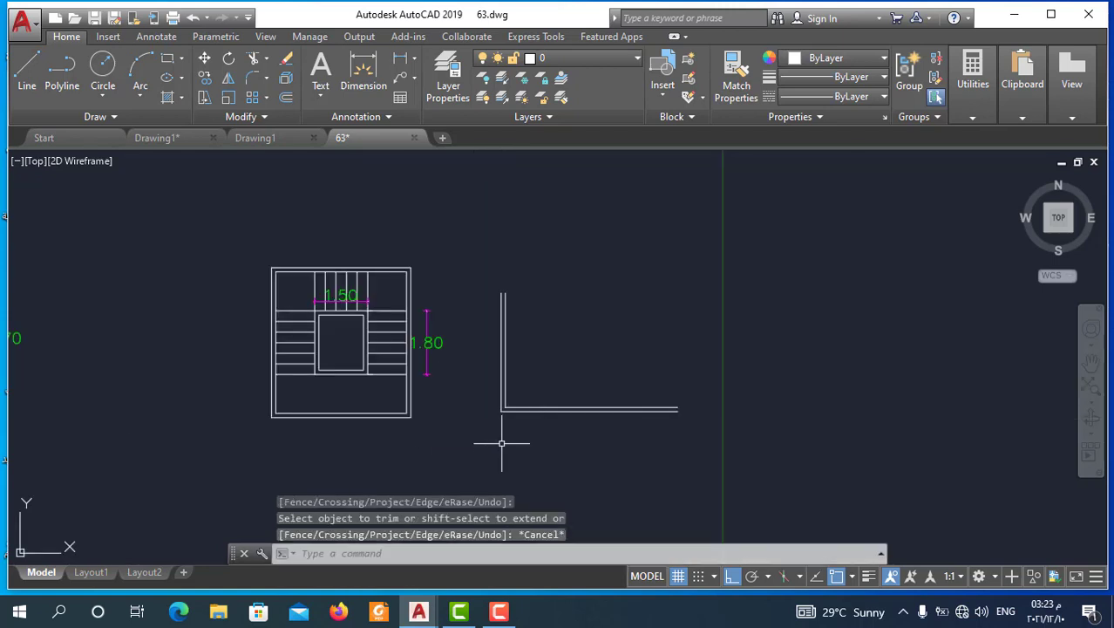
{"action": "scroll", "coordinate": [275, 414], "scroll_direction": "up", "scroll_amount": 2}
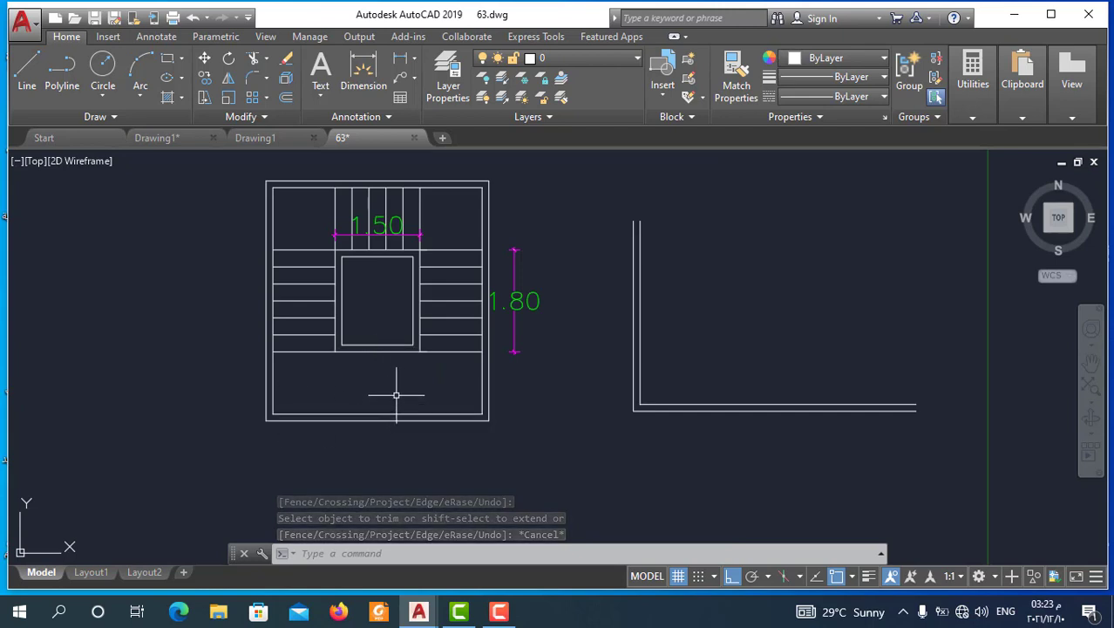
{"action": "scroll", "coordinate": [373, 394], "scroll_direction": "down", "scroll_amount": 2}
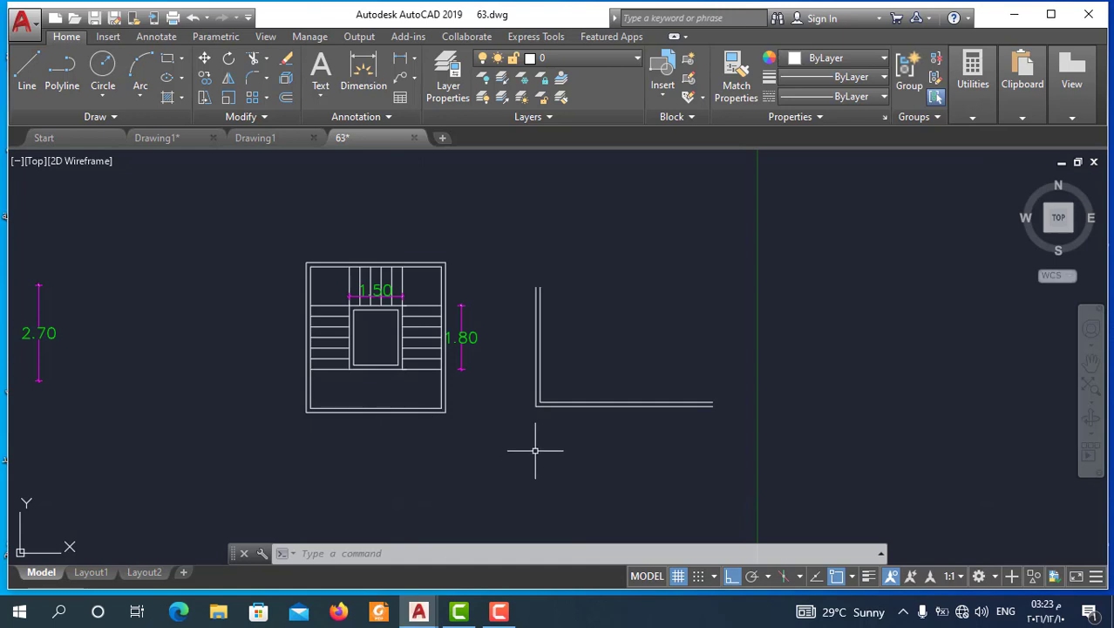
{"action": "type", "text": "o"}
{"action": "key", "text": "Return"}
{"action": "type", "text": "1.1"}
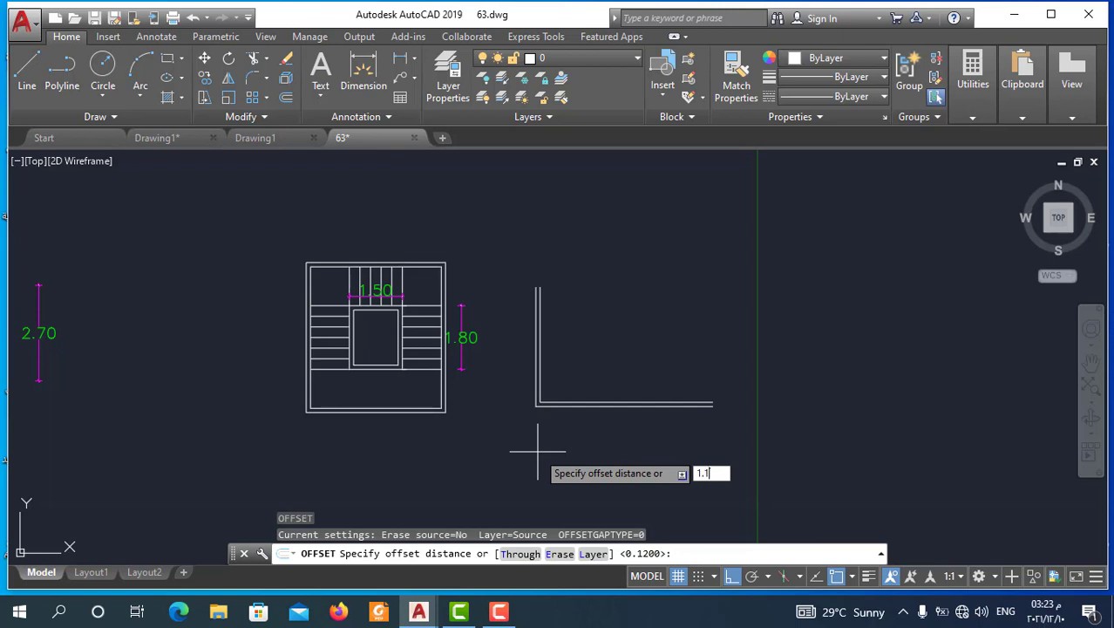
Offset the bottom wall line 1.1 upward.
{"action": "key", "text": "Return"}
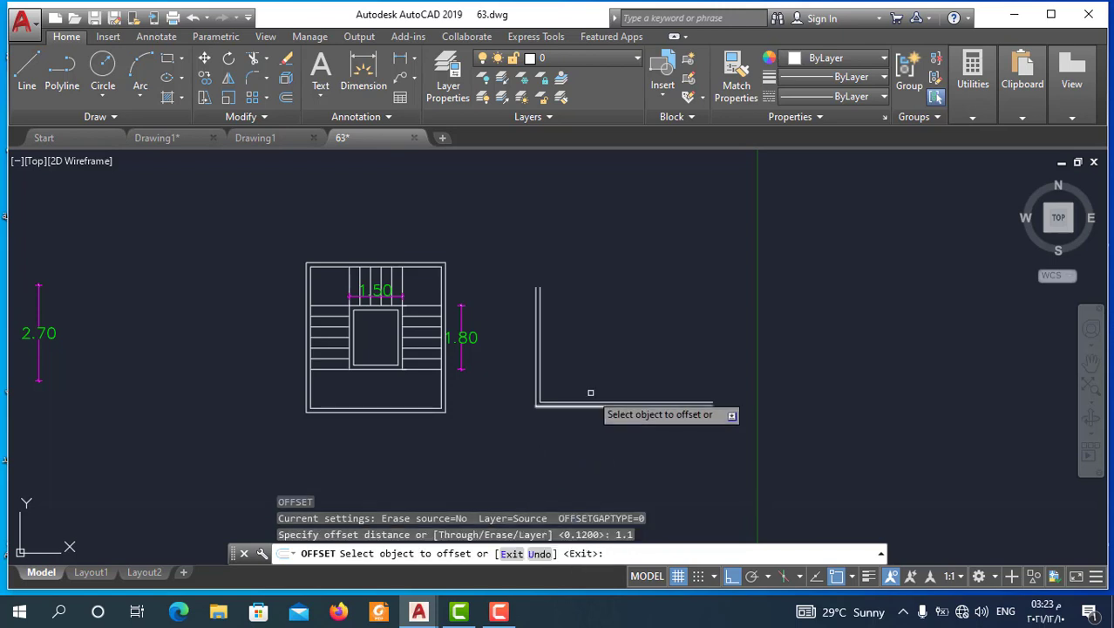
{"action": "left_click", "coordinate": [591, 402]}
{"action": "left_click", "coordinate": [588, 340]}
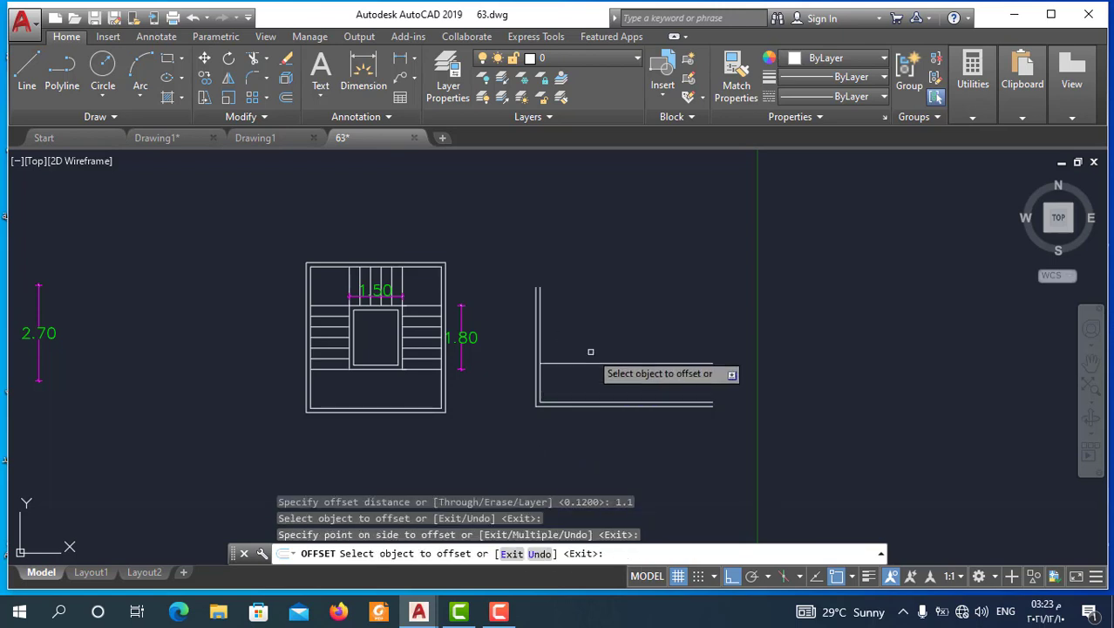
{"action": "key", "text": "Escape"}
{"action": "scroll", "coordinate": [288, 340], "scroll_direction": "up", "scroll_amount": 2}
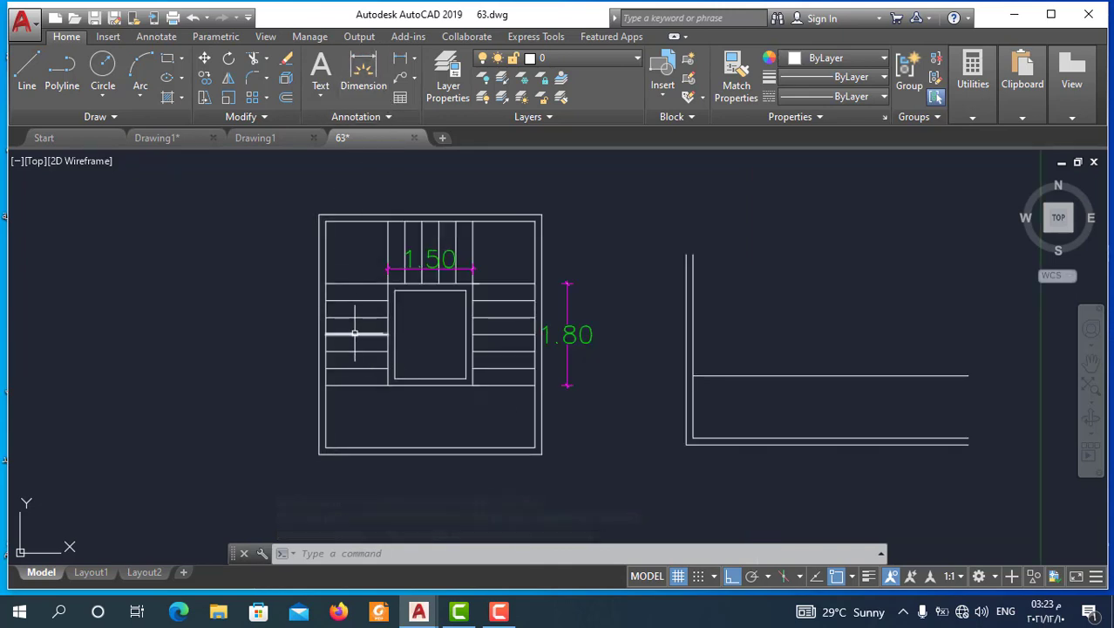
{"action": "scroll", "coordinate": [379, 398], "scroll_direction": "down", "scroll_amount": 2}
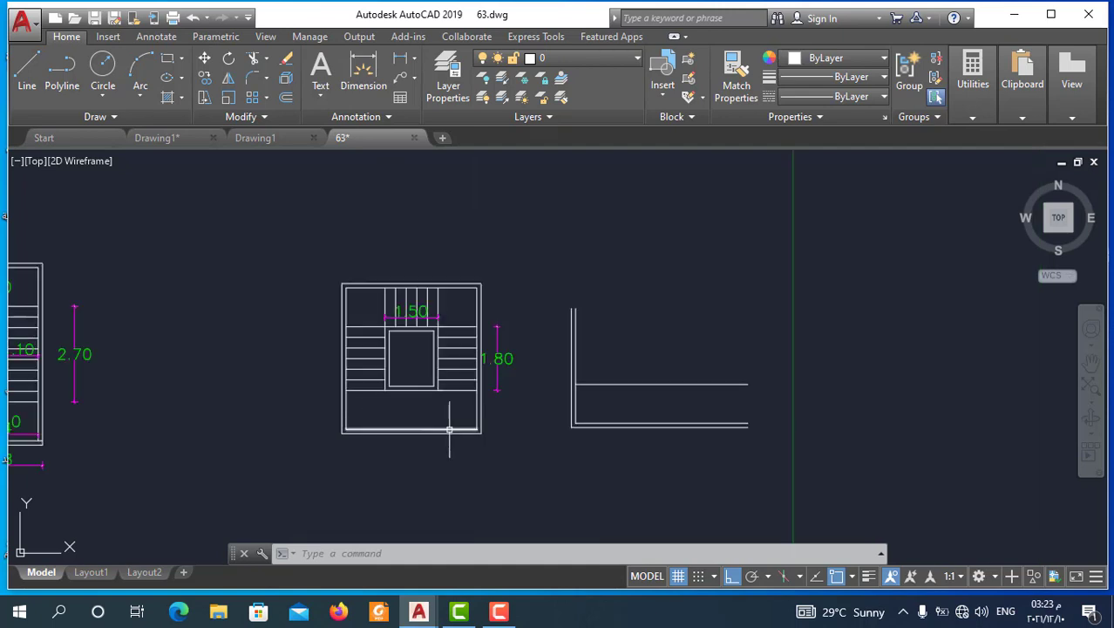
Offset the left vertical wall line 1.1 to the right.
{"action": "type", "text": "c"}
{"action": "key", "text": "Return"}
{"action": "type", "text": "1.1"}
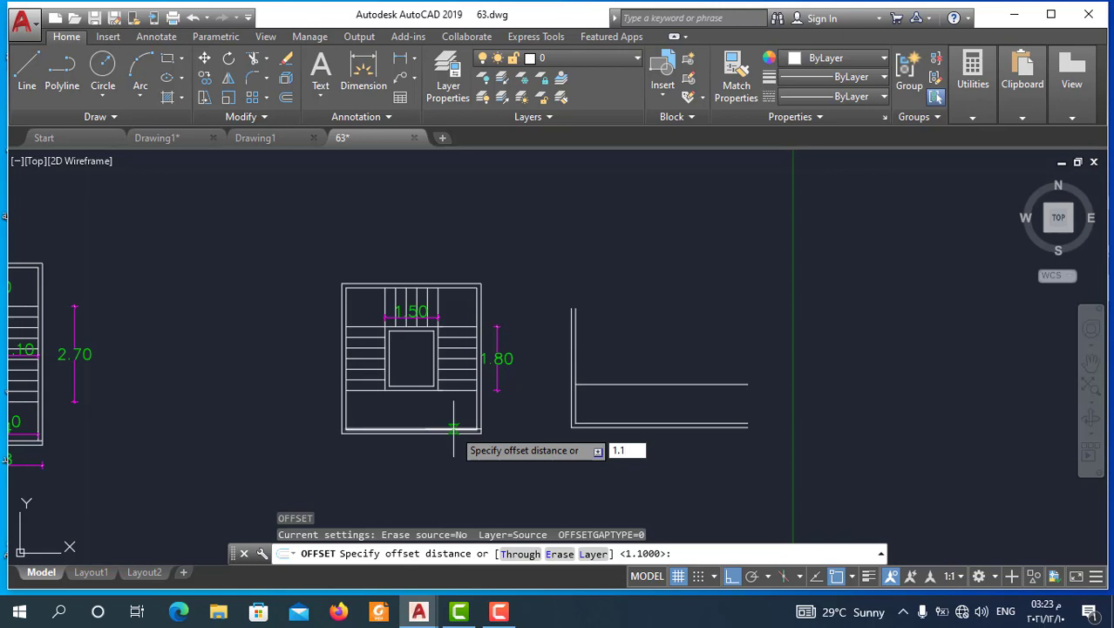
{"action": "key", "text": "Return"}
{"action": "left_click", "coordinate": [575, 377]}
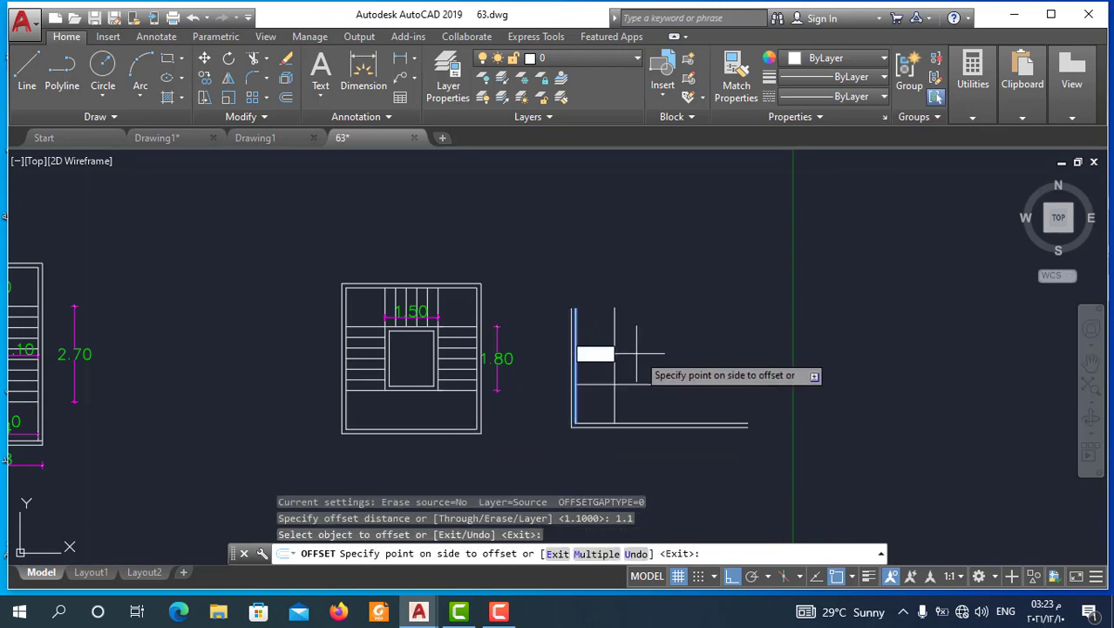
{"action": "left_click", "coordinate": [637, 354]}
{"action": "key", "text": "Escape"}
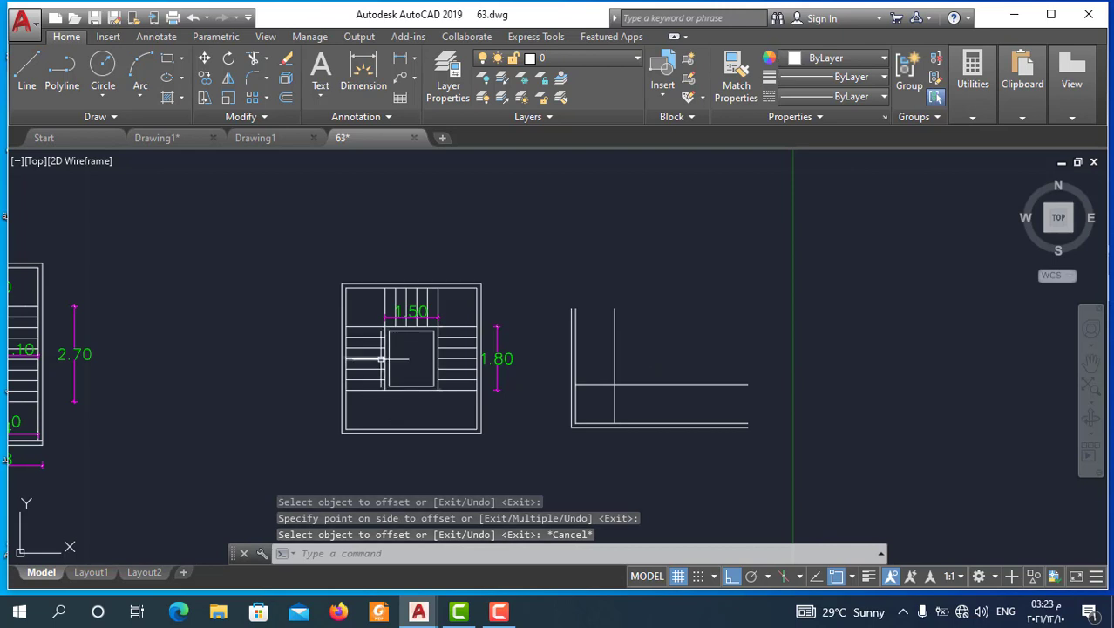
Offset the new inner vertical line 0.12 to the right to double it.
{"action": "type", "text": "o"}
{"action": "key", "text": "Return"}
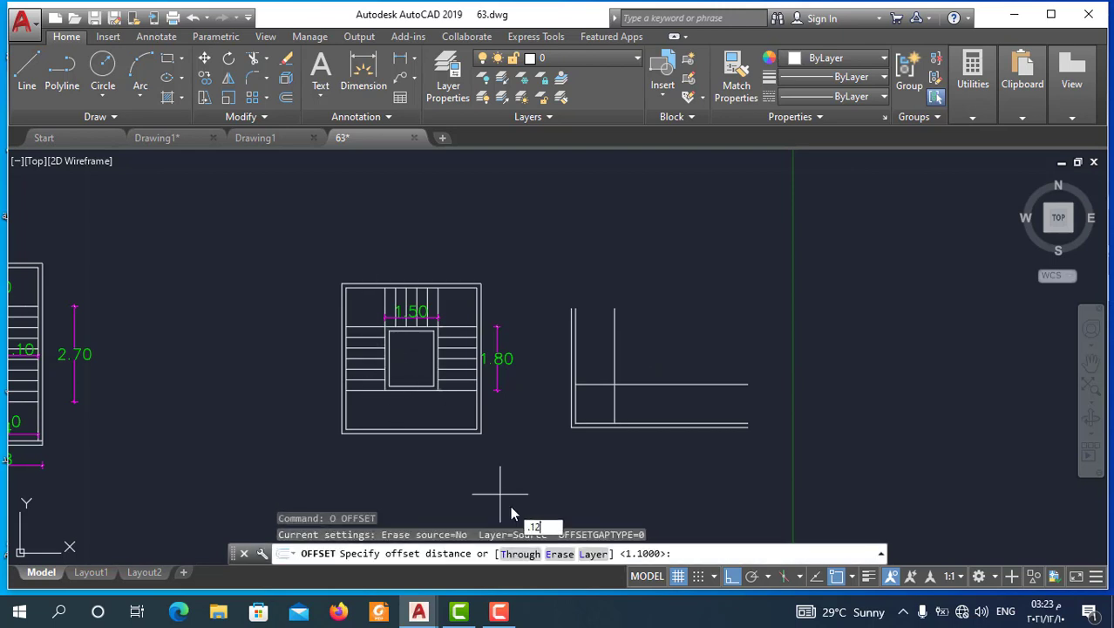
{"action": "type", "text": "2"}
{"action": "key", "text": "Return"}
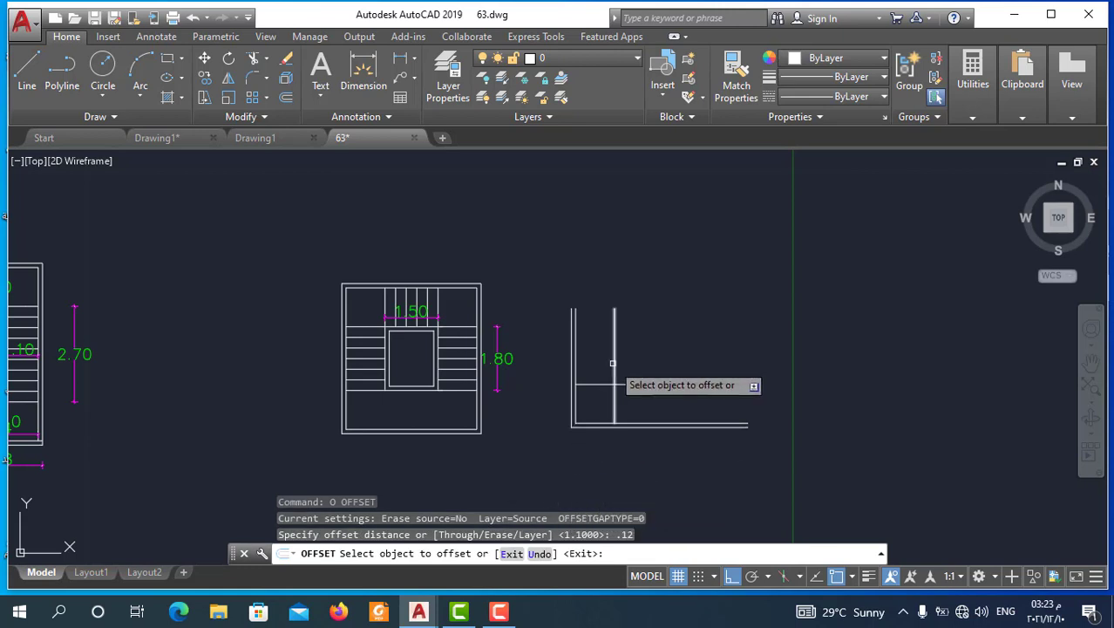
{"action": "left_click", "coordinate": [611, 362]}
{"action": "left_click", "coordinate": [621, 362]}
{"action": "key", "text": "Escape"}
Trim the inner vertical lines below the horizontal line and its left end at the corner.
{"action": "scroll", "coordinate": [606, 426], "scroll_direction": "up", "scroll_amount": 2}
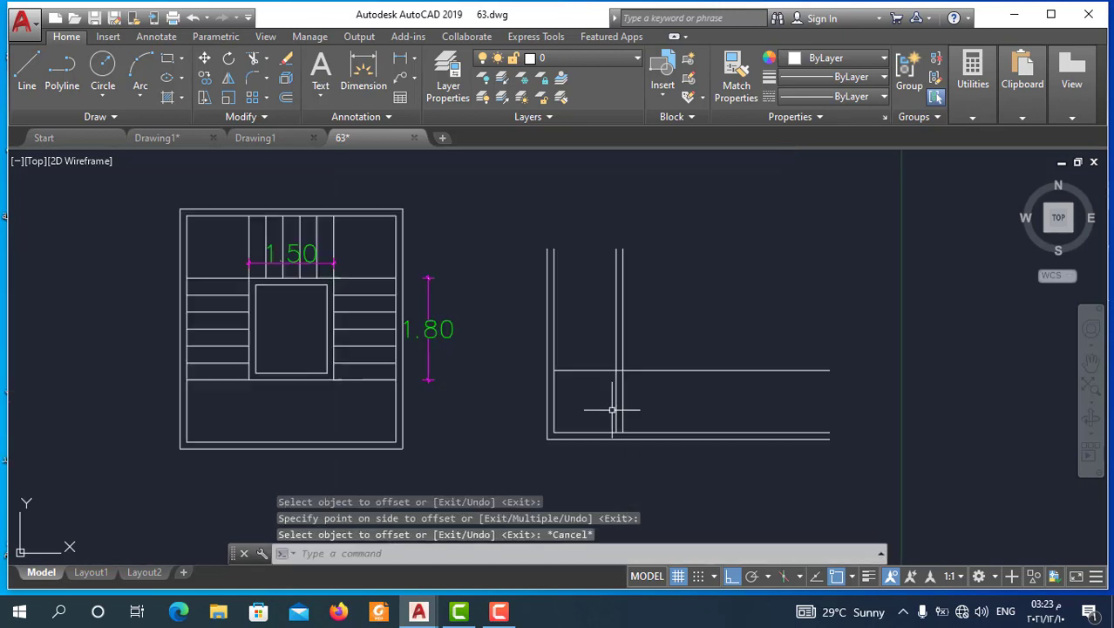
{"action": "type", "text": "tr"}
{"action": "key", "text": "Return"}
{"action": "left_click", "coordinate": [659, 388]}
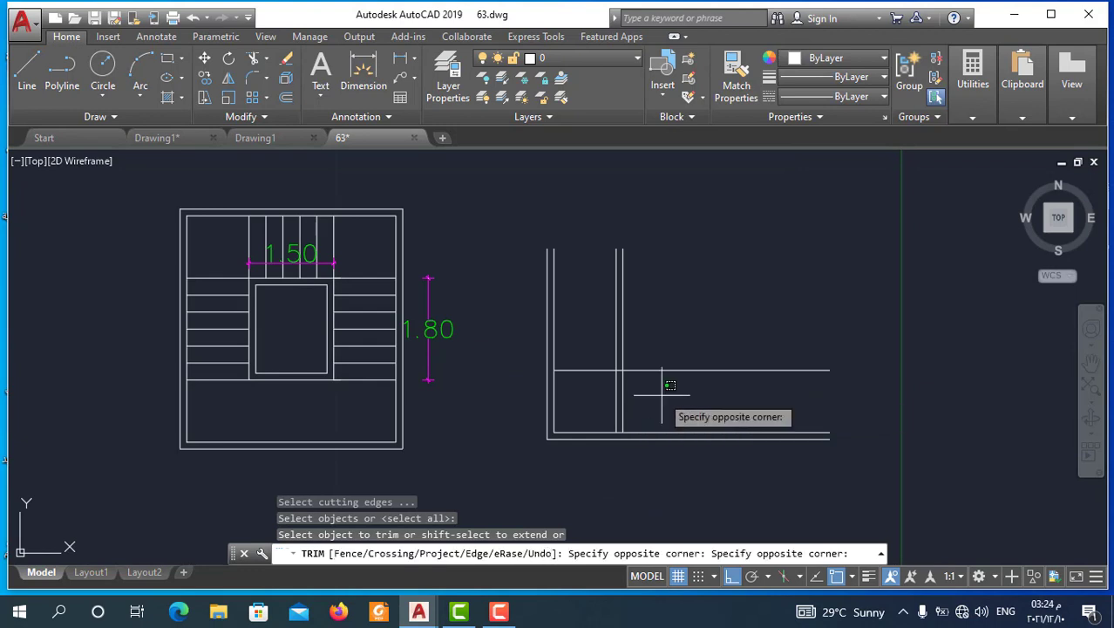
{"action": "left_click", "coordinate": [583, 402]}
{"action": "left_click", "coordinate": [600, 342]}
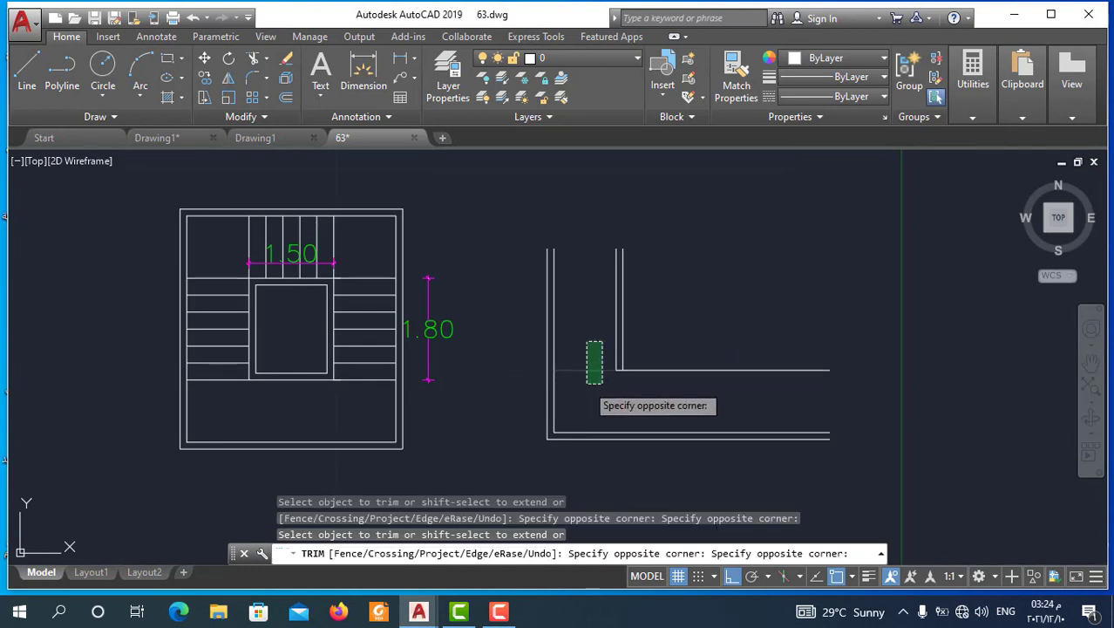
{"action": "left_click", "coordinate": [584, 389]}
{"action": "key", "text": "Escape"}
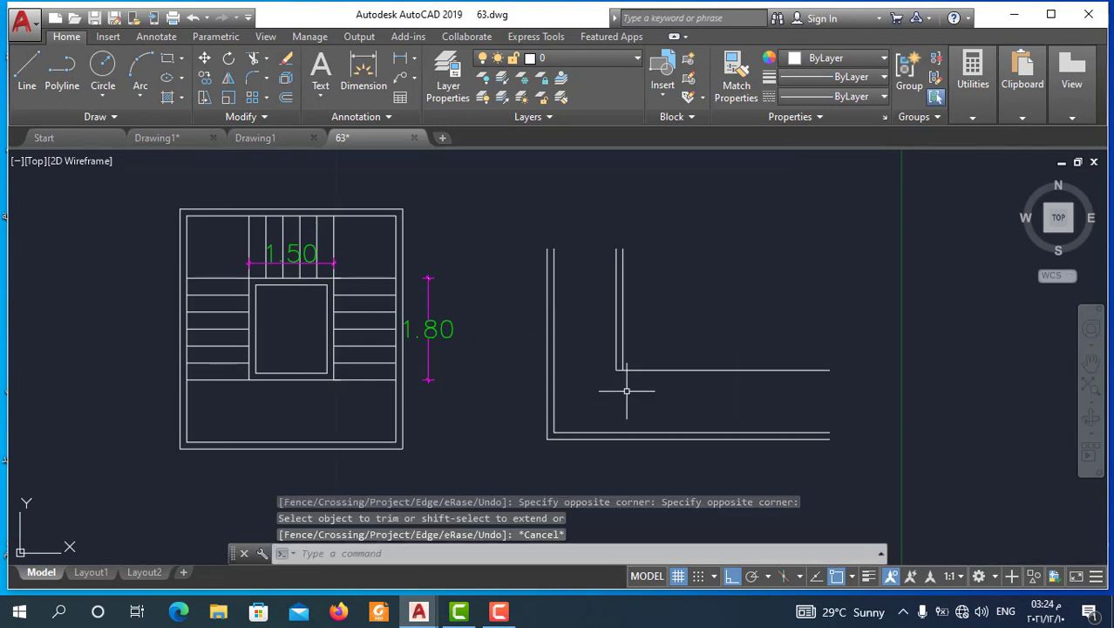
{"action": "scroll", "coordinate": [646, 462], "scroll_direction": "down", "scroll_amount": 1}
{"action": "scroll", "coordinate": [405, 397], "scroll_direction": "up", "scroll_amount": 3}
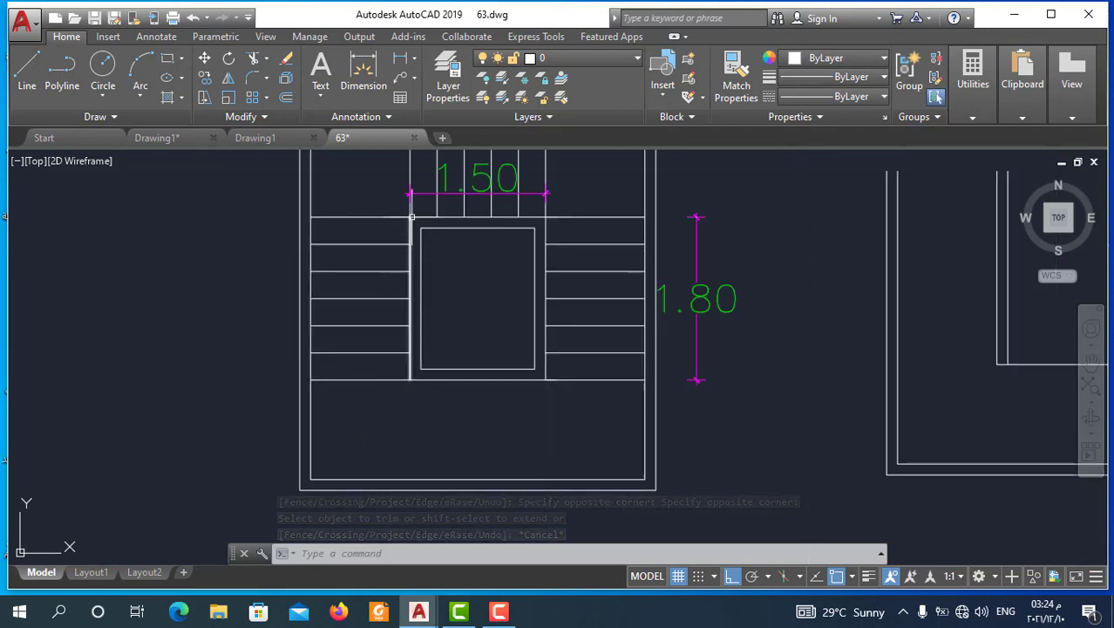
{"action": "scroll", "coordinate": [354, 404], "scroll_direction": "down", "scroll_amount": 1}
{"action": "scroll", "coordinate": [473, 489], "scroll_direction": "down", "scroll_amount": 1}
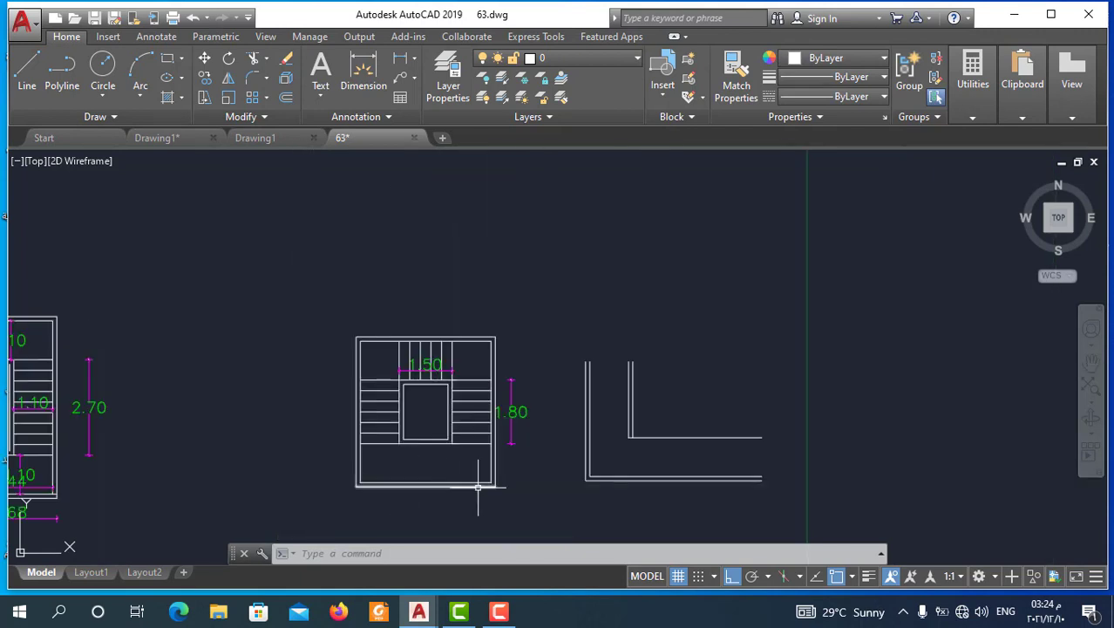
{"action": "scroll", "coordinate": [652, 466], "scroll_direction": "up", "scroll_amount": 1}
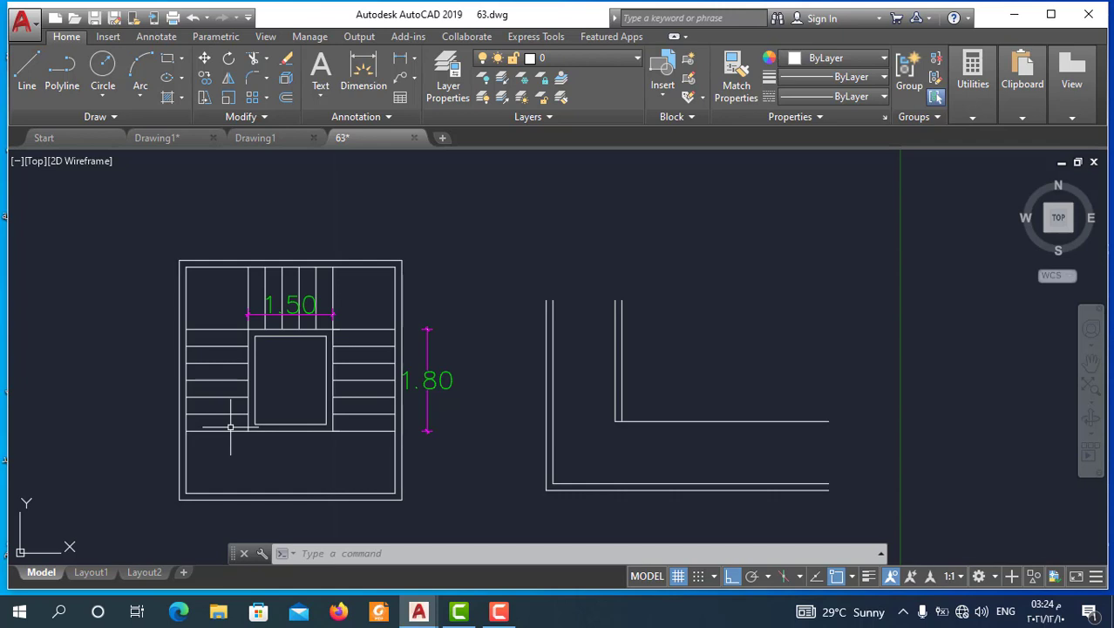
Draw a 1.8 line up from the inner wall corner, then a landing line across to the wall.
{"action": "left_click", "coordinate": [27, 69]}
{"action": "scroll", "coordinate": [606, 414], "scroll_direction": "up", "scroll_amount": 2}
{"action": "scroll", "coordinate": [606, 423], "scroll_direction": "up", "scroll_amount": 2}
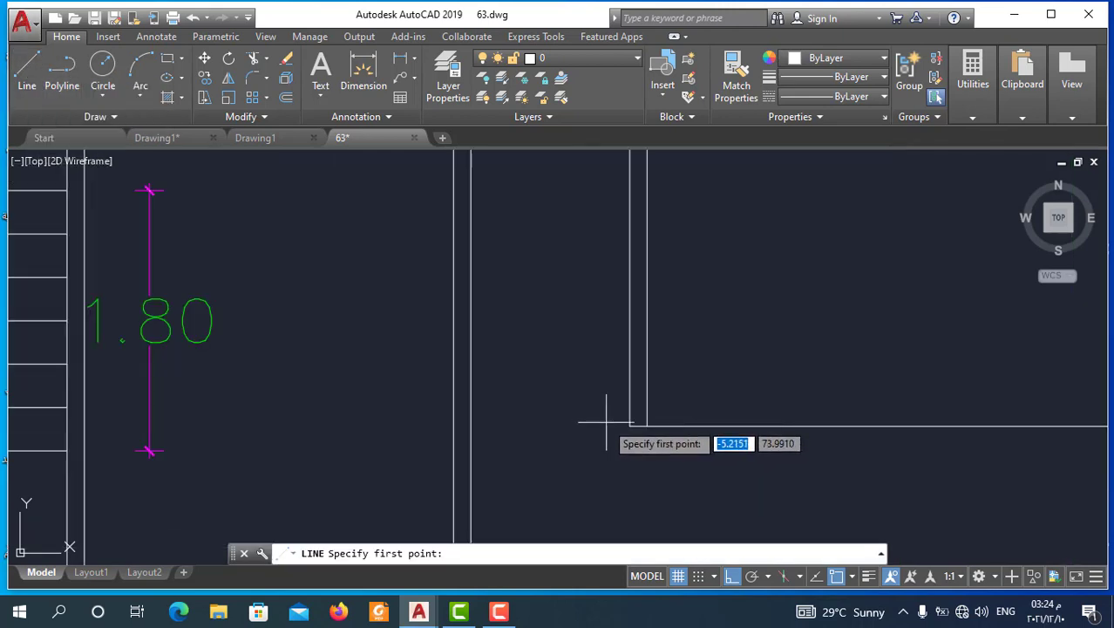
{"action": "left_click", "coordinate": [630, 426]}
{"action": "scroll", "coordinate": [630, 427], "scroll_direction": "down", "scroll_amount": 2}
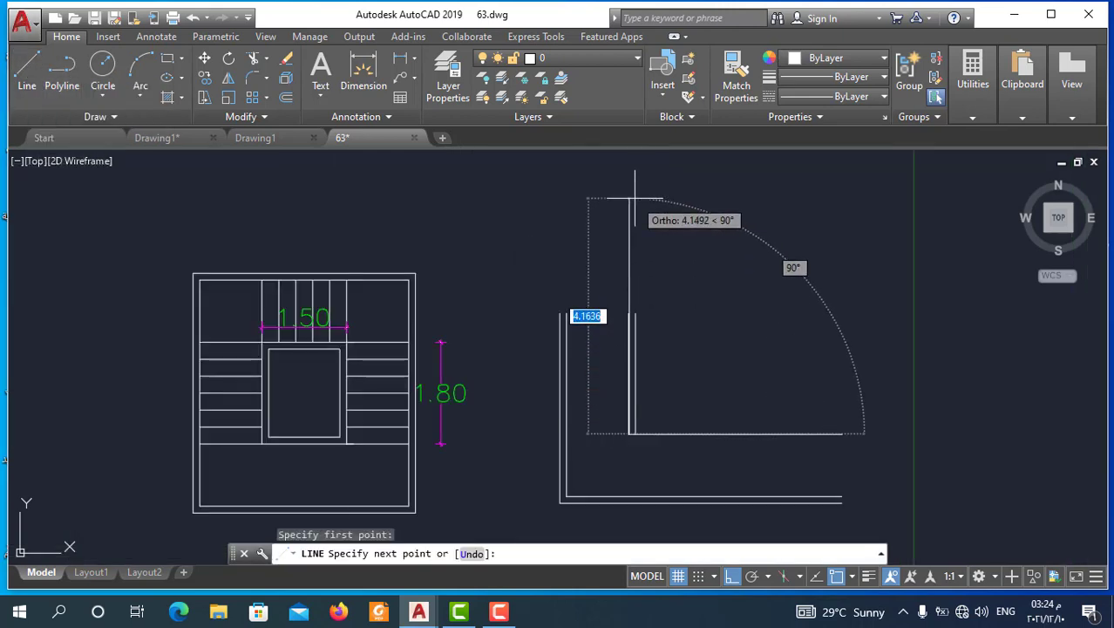
{"action": "type", "text": "1.8"}
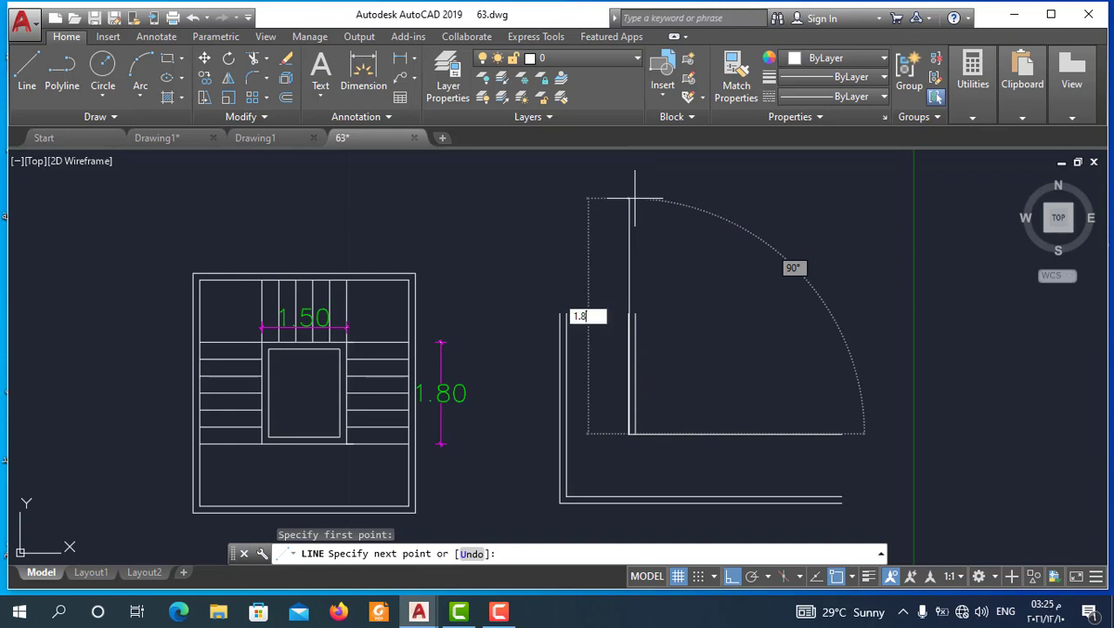
{"action": "key", "text": "Return"}
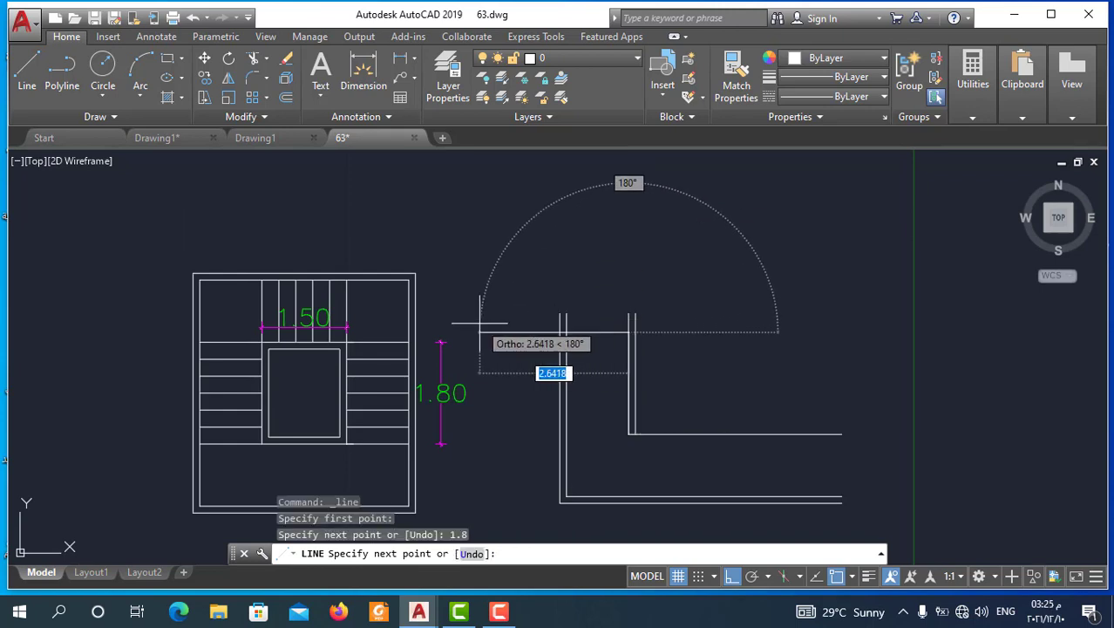
{"action": "scroll", "coordinate": [610, 373], "scroll_direction": "up", "scroll_amount": 2}
{"action": "left_click", "coordinate": [669, 338]}
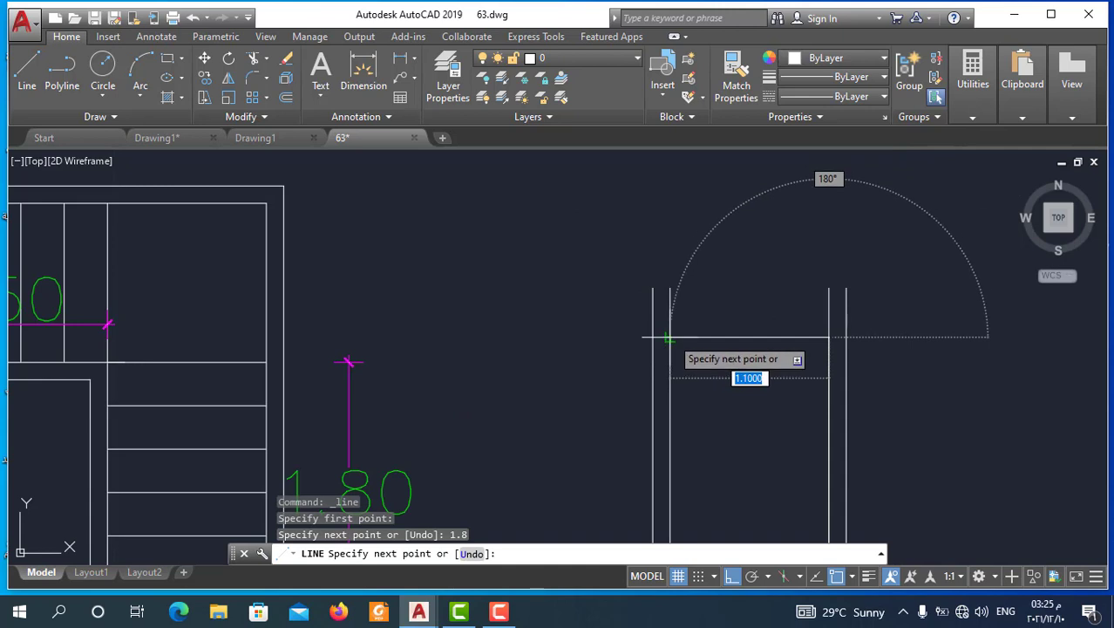
{"action": "scroll", "coordinate": [670, 331], "scroll_direction": "down", "scroll_amount": 3}
{"action": "key", "text": "Escape"}
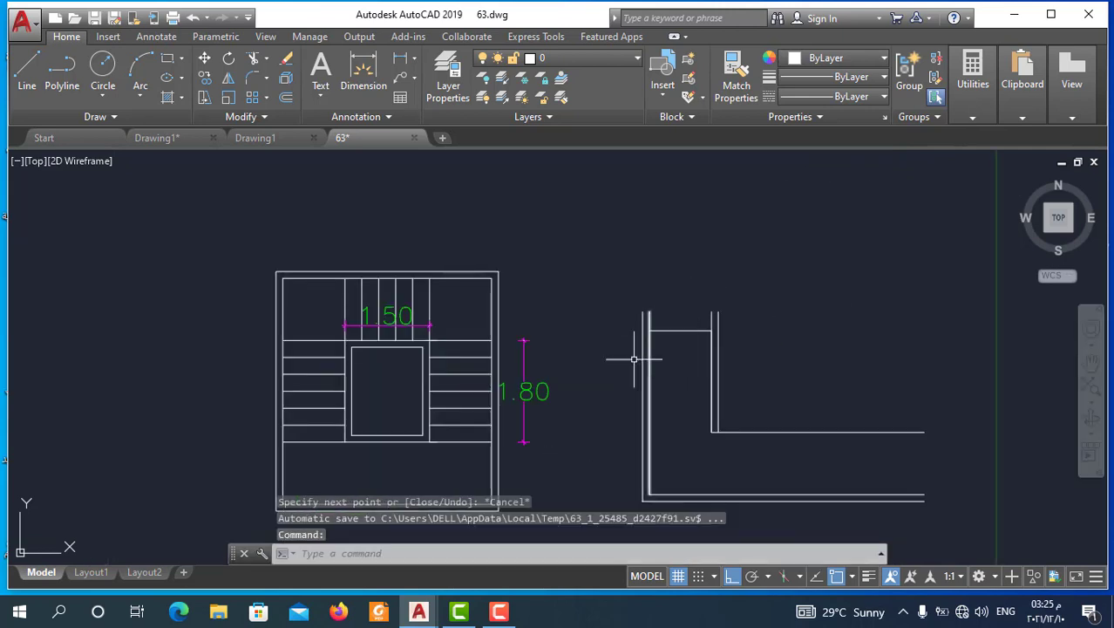
{"action": "scroll", "coordinate": [634, 332], "scroll_direction": "up", "scroll_amount": 2}
{"action": "scroll", "coordinate": [633, 333], "scroll_direction": "up", "scroll_amount": 4}
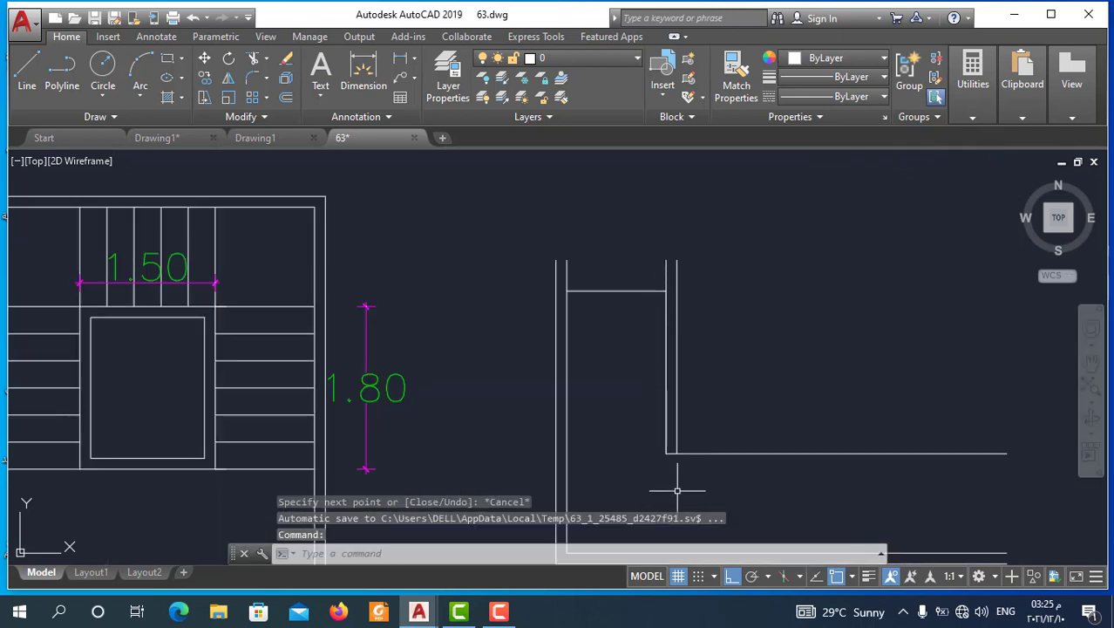
{"action": "scroll", "coordinate": [649, 355], "scroll_direction": "down", "scroll_amount": 2}
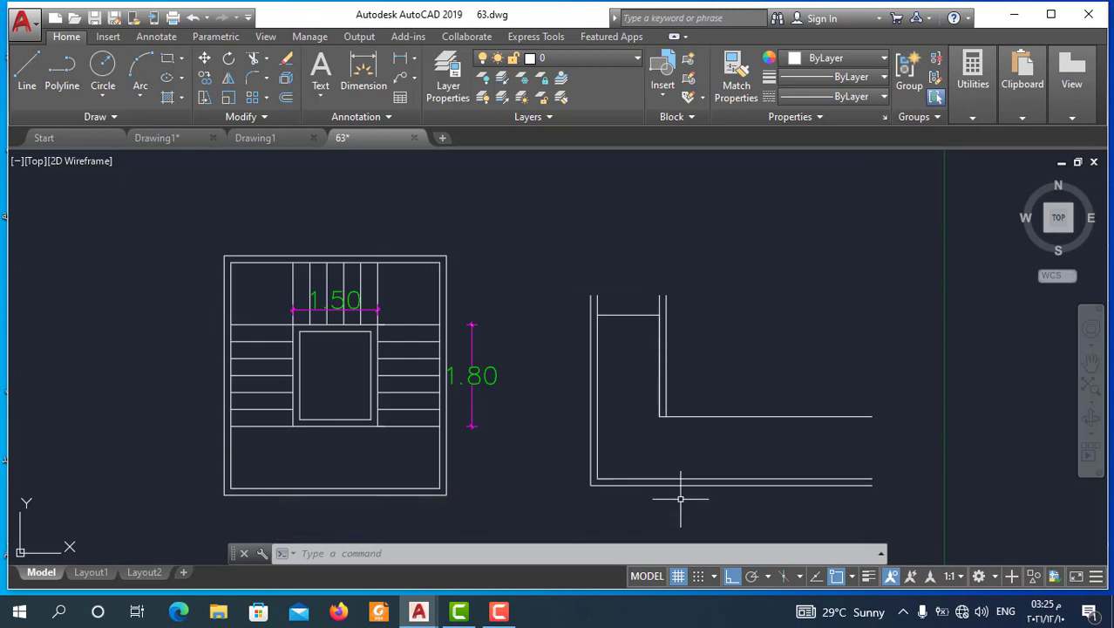
Offset the landing line repeatedly 0.3 downward to create six tread lines.
{"action": "type", "text": "o"}
{"action": "key", "text": "Return"}
{"action": "type", "text": ".3"}
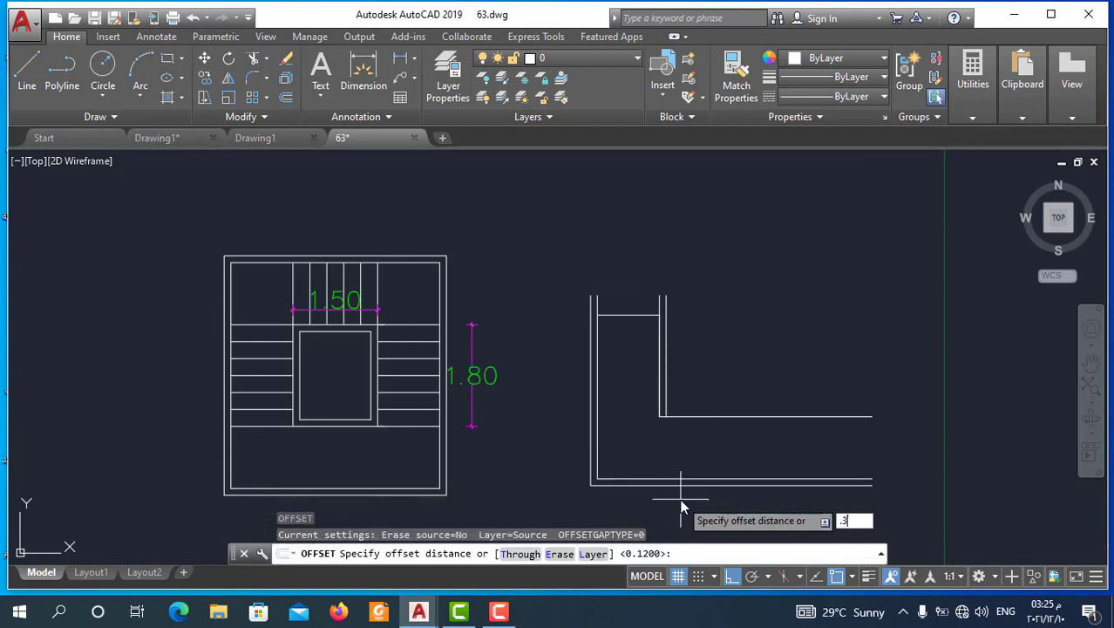
{"action": "key", "text": "Return"}
{"action": "left_click", "coordinate": [640, 316]}
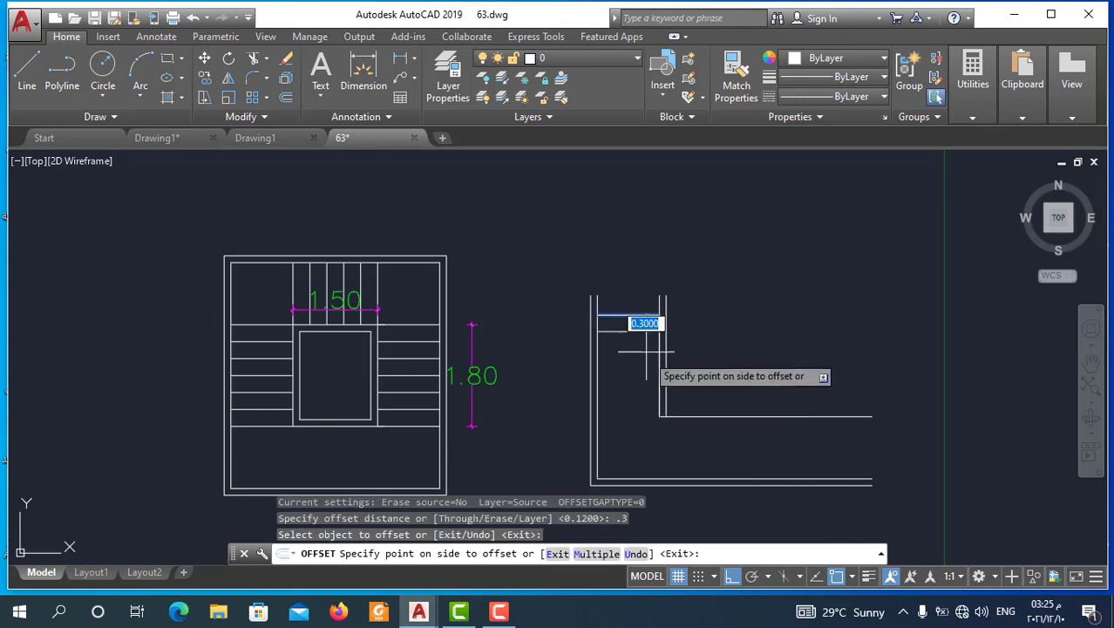
{"action": "left_click", "coordinate": [645, 350]}
{"action": "left_click", "coordinate": [642, 327]}
{"action": "left_click", "coordinate": [639, 357]}
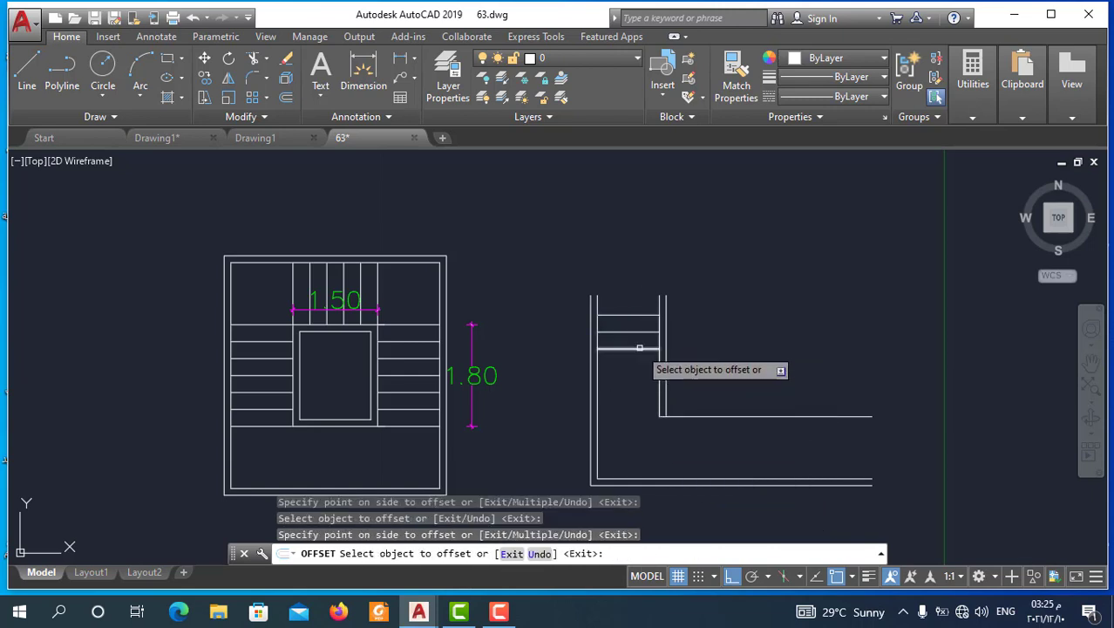
{"action": "left_click", "coordinate": [639, 348]}
{"action": "left_click", "coordinate": [645, 441]}
{"action": "left_click", "coordinate": [644, 364]}
{"action": "left_click", "coordinate": [645, 439]}
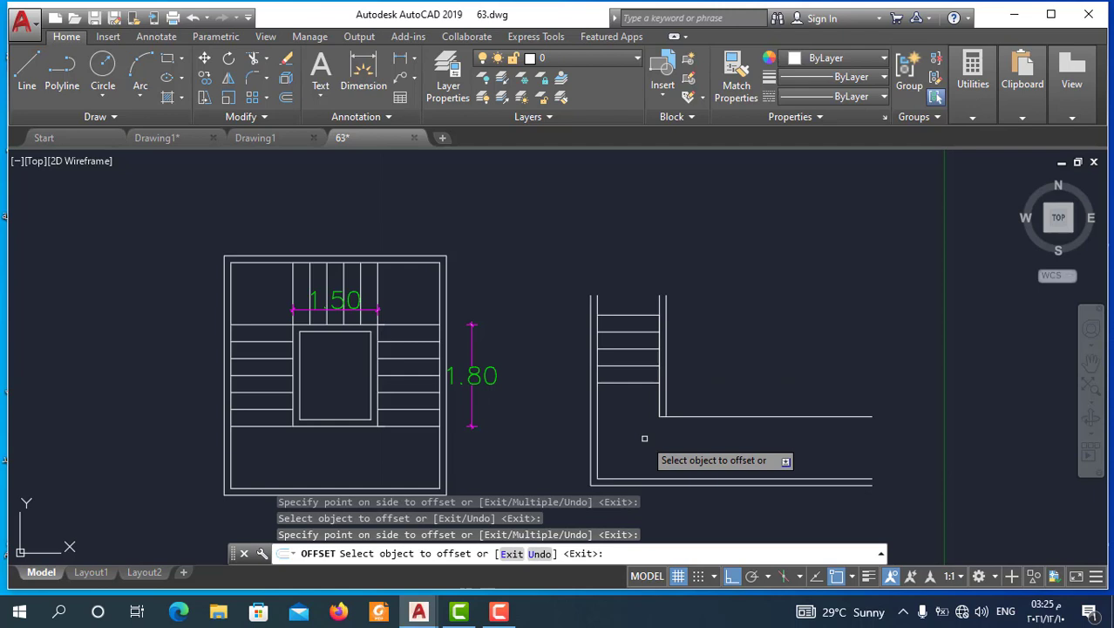
{"action": "left_click", "coordinate": [640, 382]}
{"action": "left_click", "coordinate": [640, 408]}
{"action": "left_click", "coordinate": [639, 399]}
{"action": "left_click", "coordinate": [639, 429]}
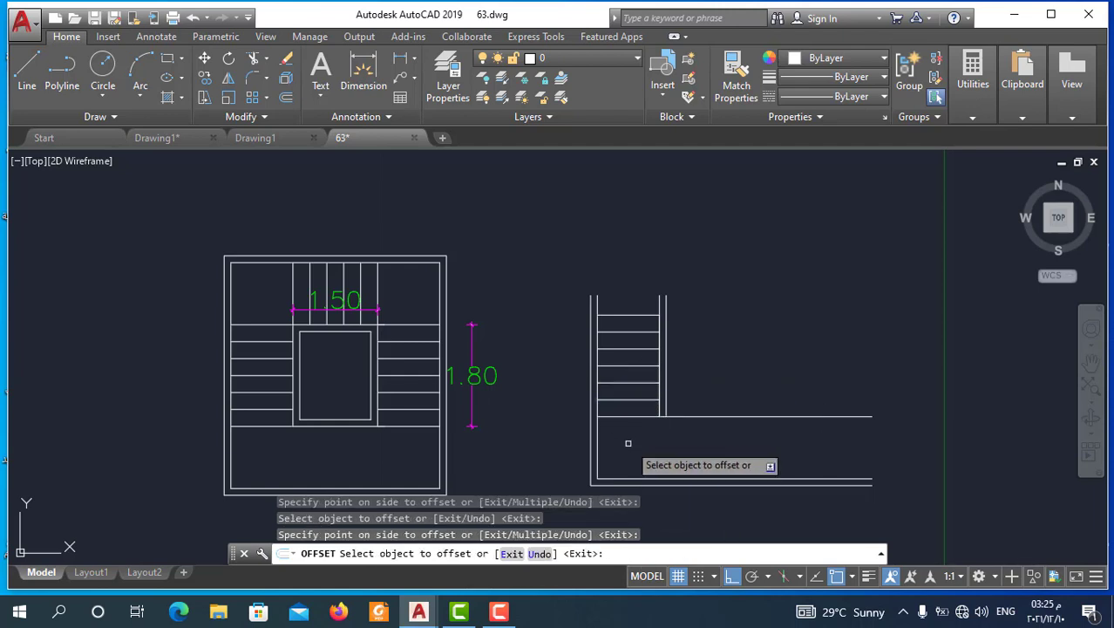
{"action": "key", "text": "Escape"}
{"action": "scroll", "coordinate": [667, 418], "scroll_direction": "up", "scroll_amount": 3}
{"action": "scroll", "coordinate": [667, 417], "scroll_direction": "down", "scroll_amount": 3}
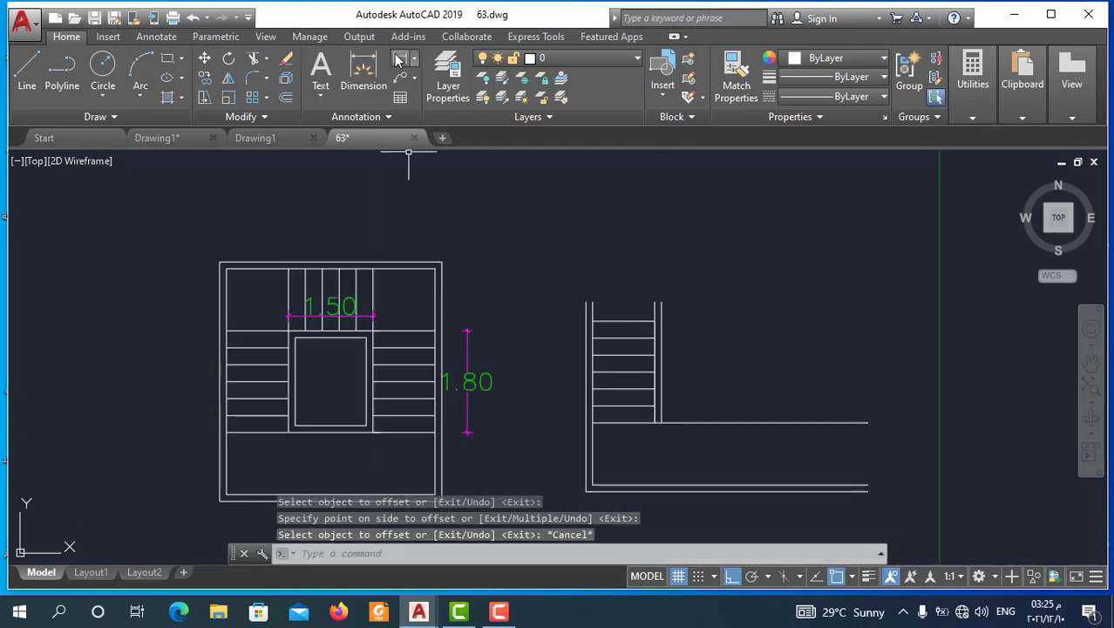
Dimension the flight from its bottom to top end as 1.80, placed left of the treads.
{"action": "left_click", "coordinate": [360, 74]}
{"action": "left_click", "coordinate": [624, 425]}
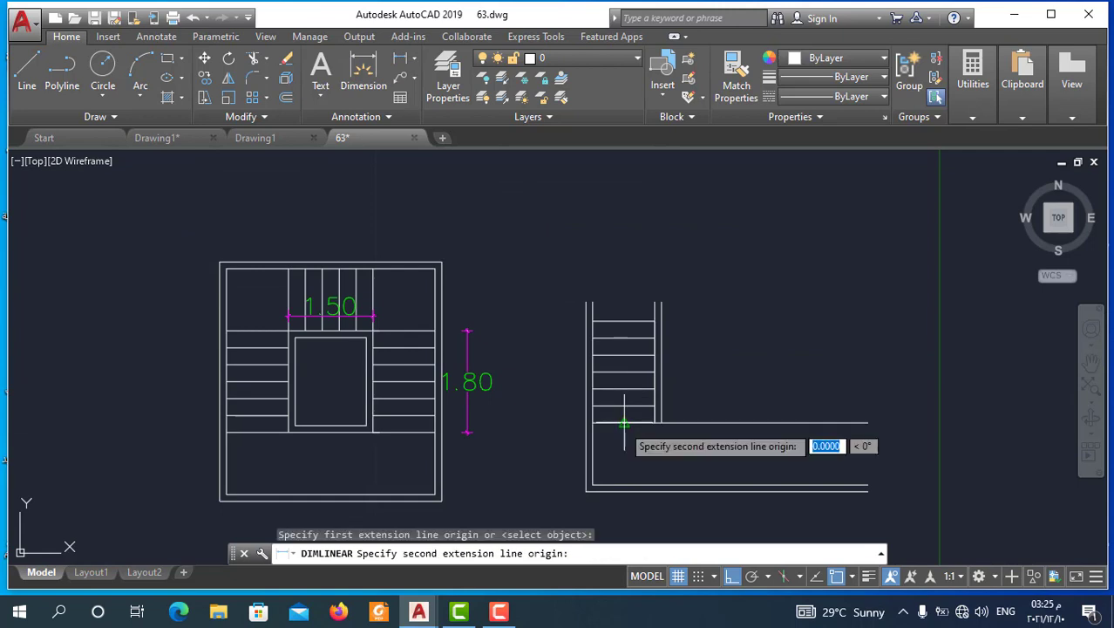
{"action": "left_click", "coordinate": [621, 322]}
{"action": "left_click", "coordinate": [553, 394]}
{"action": "scroll", "coordinate": [538, 368], "scroll_direction": "down", "scroll_amount": 2}
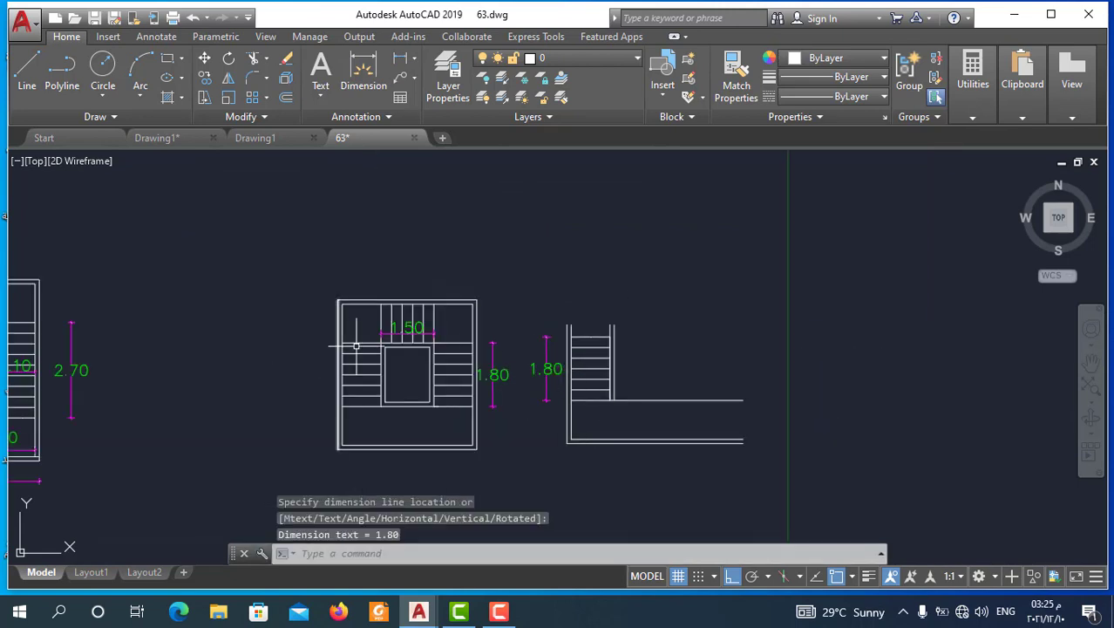
{"action": "scroll", "coordinate": [491, 336], "scroll_direction": "up", "scroll_amount": 2}
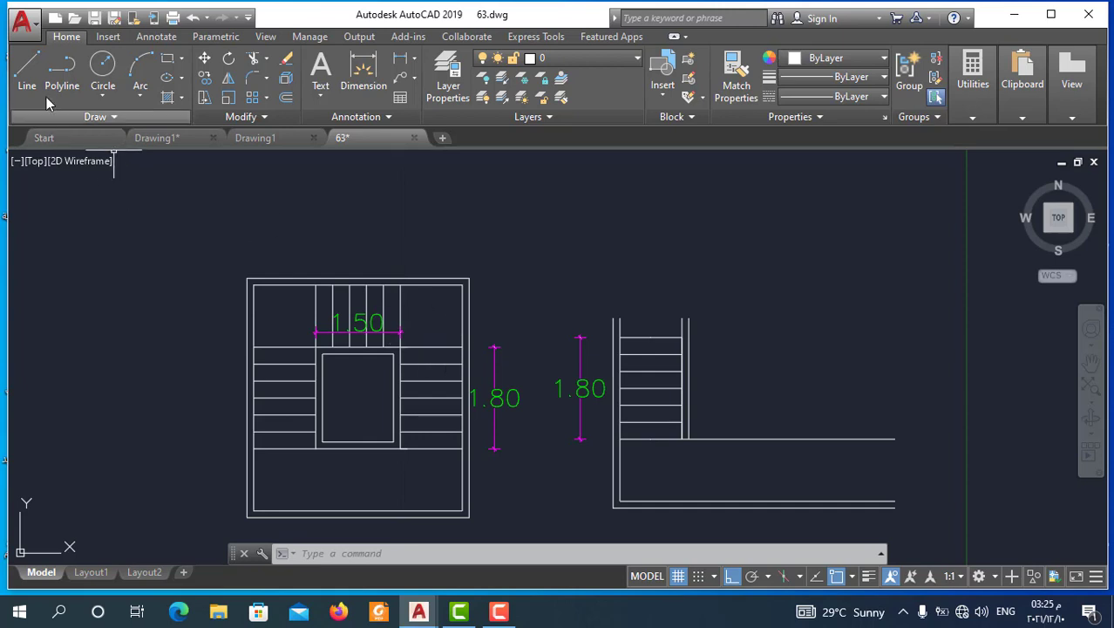
Draw a line 1.5 long from the top tread's end, then down to the inner wall.
{"action": "left_click", "coordinate": [27, 70]}
{"action": "scroll", "coordinate": [550, 368], "scroll_direction": "down", "scroll_amount": 4}
{"action": "scroll", "coordinate": [633, 363], "scroll_direction": "up", "scroll_amount": 5}
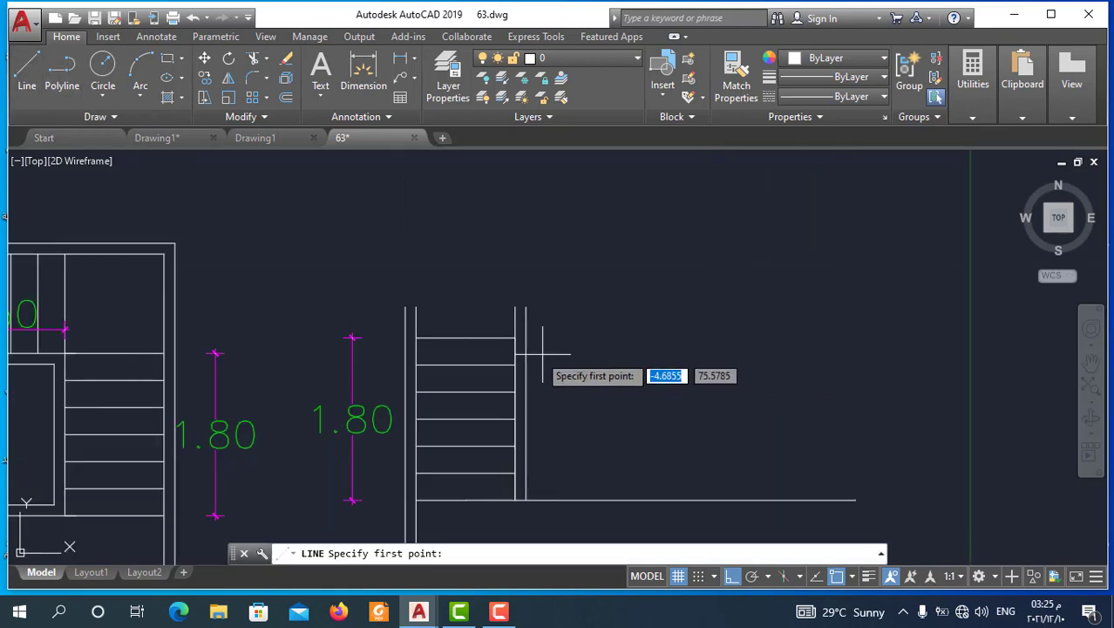
{"action": "scroll", "coordinate": [541, 353], "scroll_direction": "up", "scroll_amount": 5}
{"action": "left_click", "coordinate": [498, 312]}
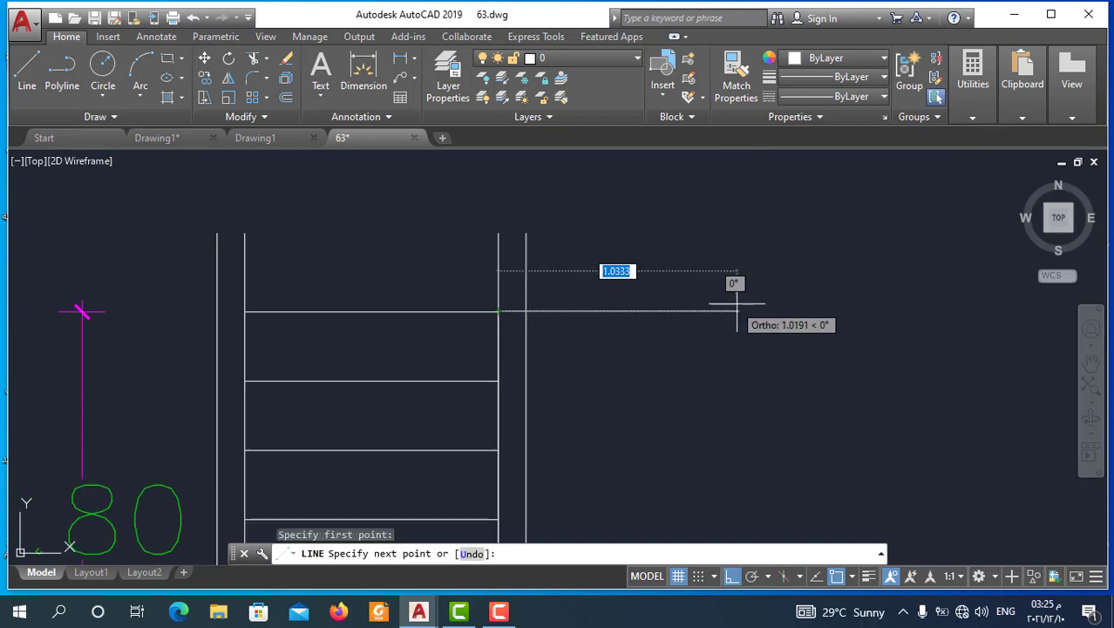
{"action": "type", "text": "1.5"}
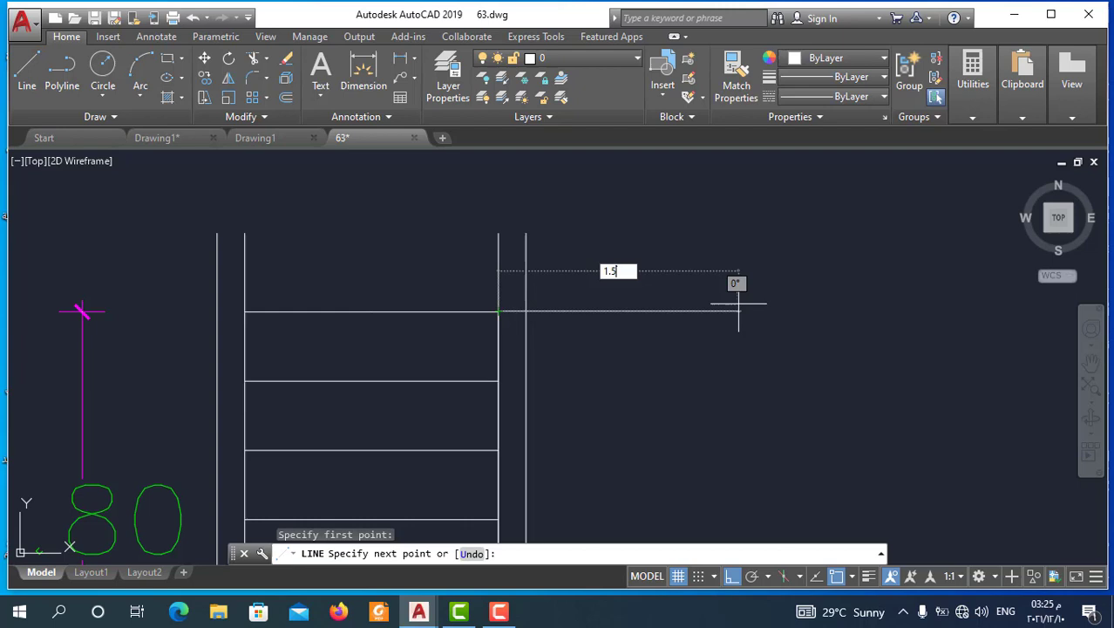
{"action": "key", "text": "Return"}
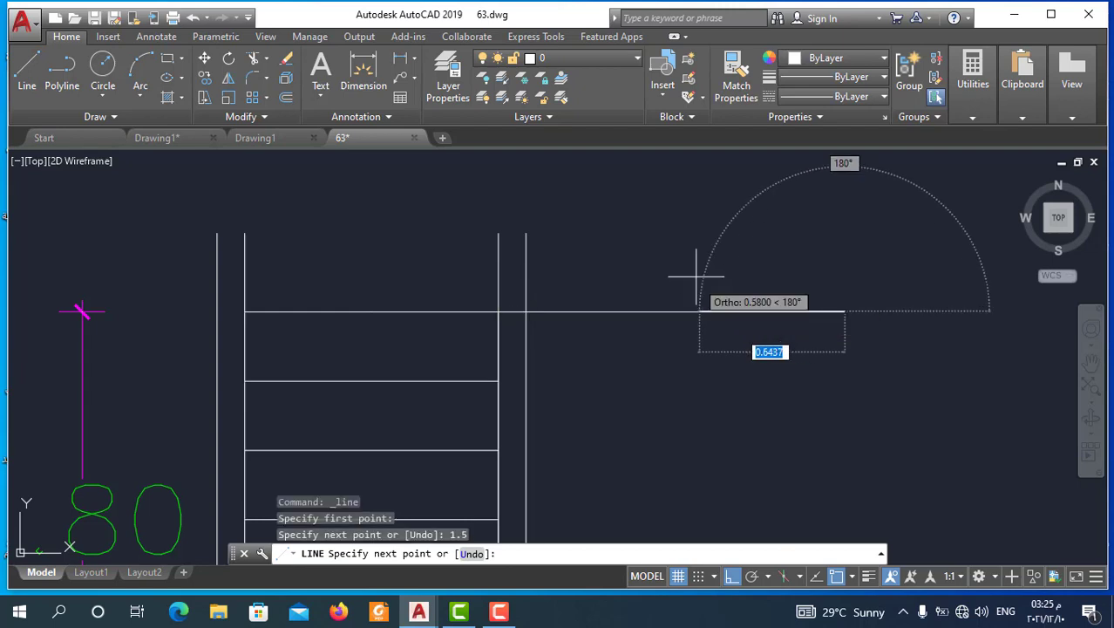
{"action": "scroll", "coordinate": [696, 288], "scroll_direction": "down", "scroll_amount": 3}
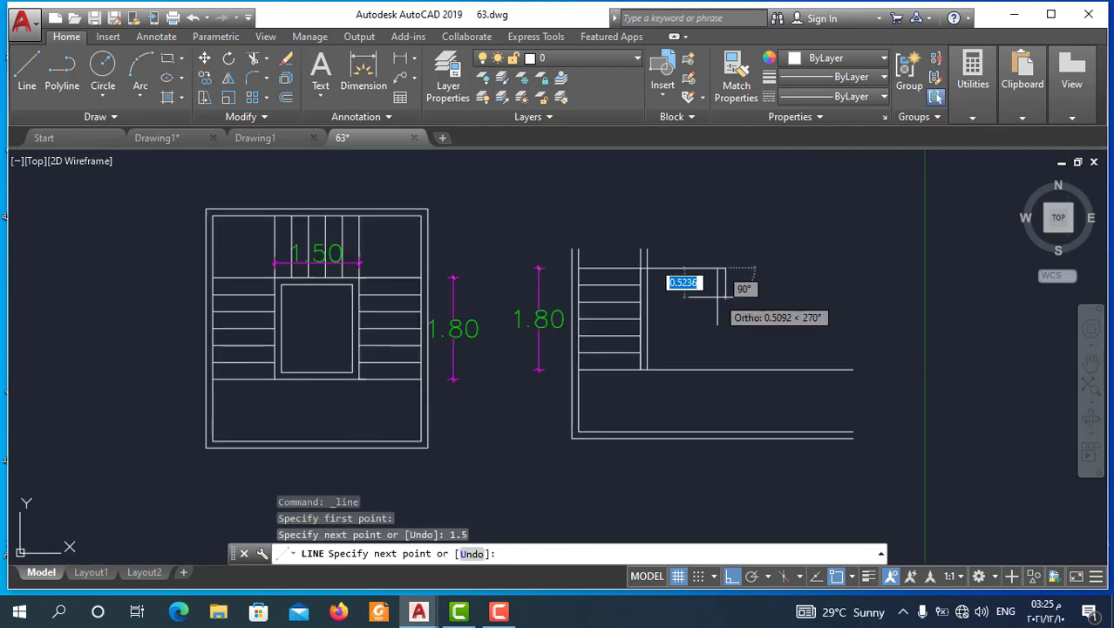
{"action": "left_click", "coordinate": [725, 369]}
{"action": "key", "text": "Escape"}
{"action": "type", "text": "TR"}
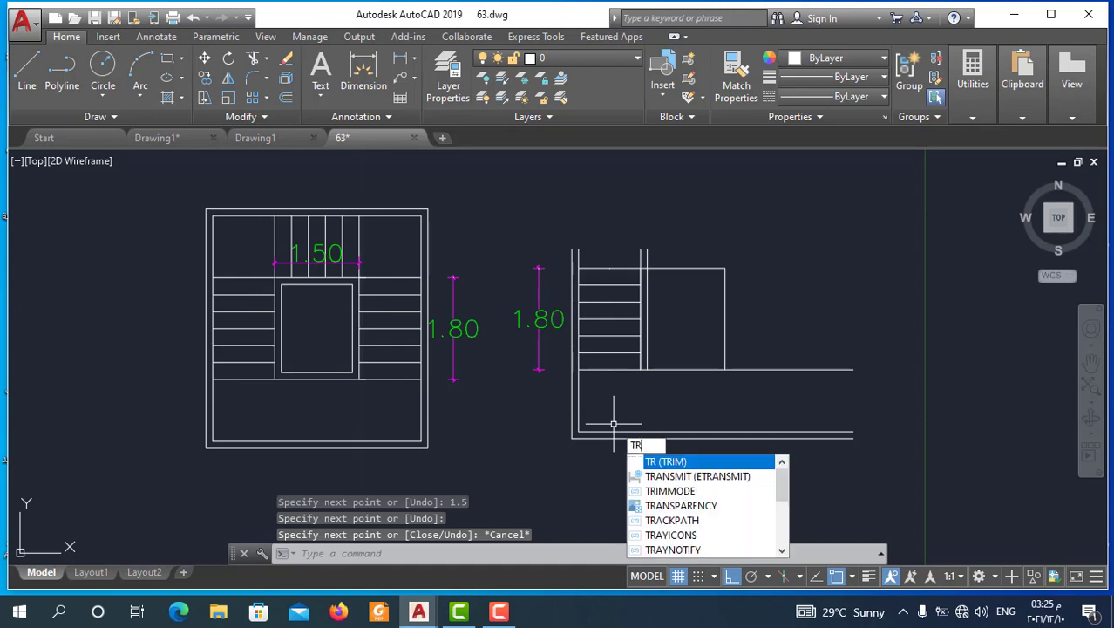
Trim the excess line ends above the rectangle and the leftover inner wall lines.
{"action": "key", "text": "Return"}
{"action": "key", "text": "Return"}
{"action": "left_click", "coordinate": [698, 246]}
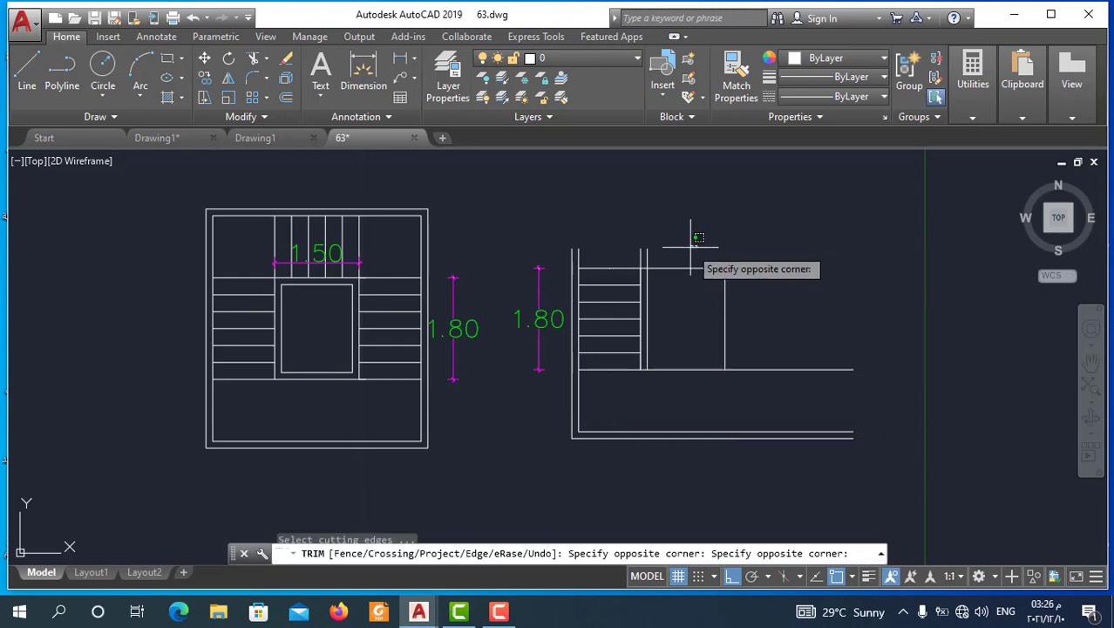
{"action": "left_click", "coordinate": [608, 266]}
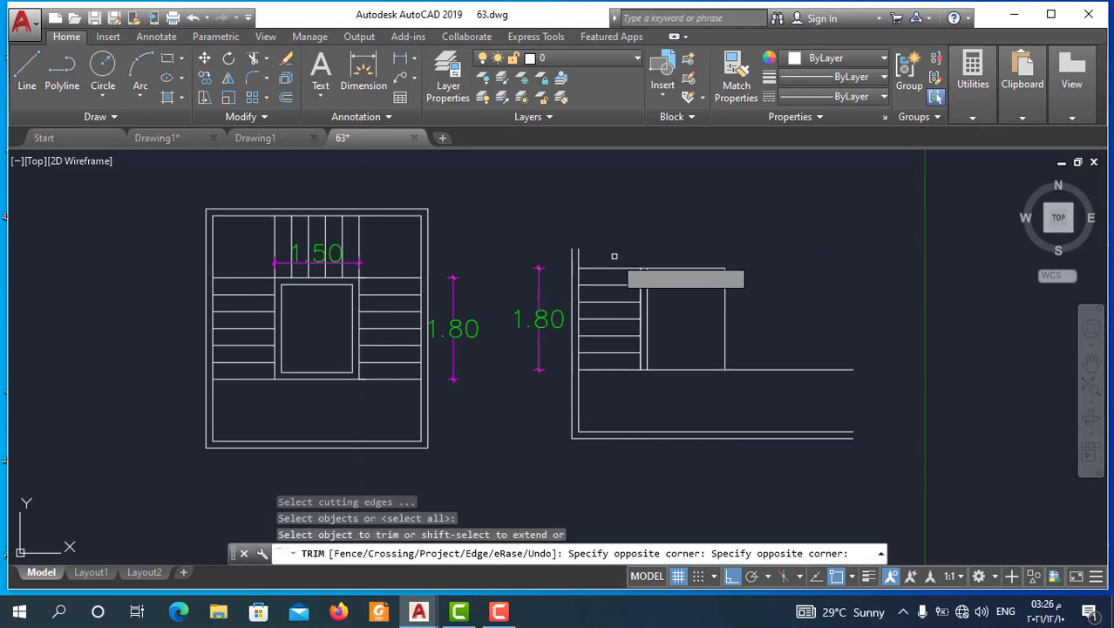
{"action": "left_click", "coordinate": [773, 324]}
{"action": "left_click", "coordinate": [759, 393]}
{"action": "scroll", "coordinate": [741, 398], "scroll_direction": "down", "scroll_amount": 3}
{"action": "key", "text": "Escape"}
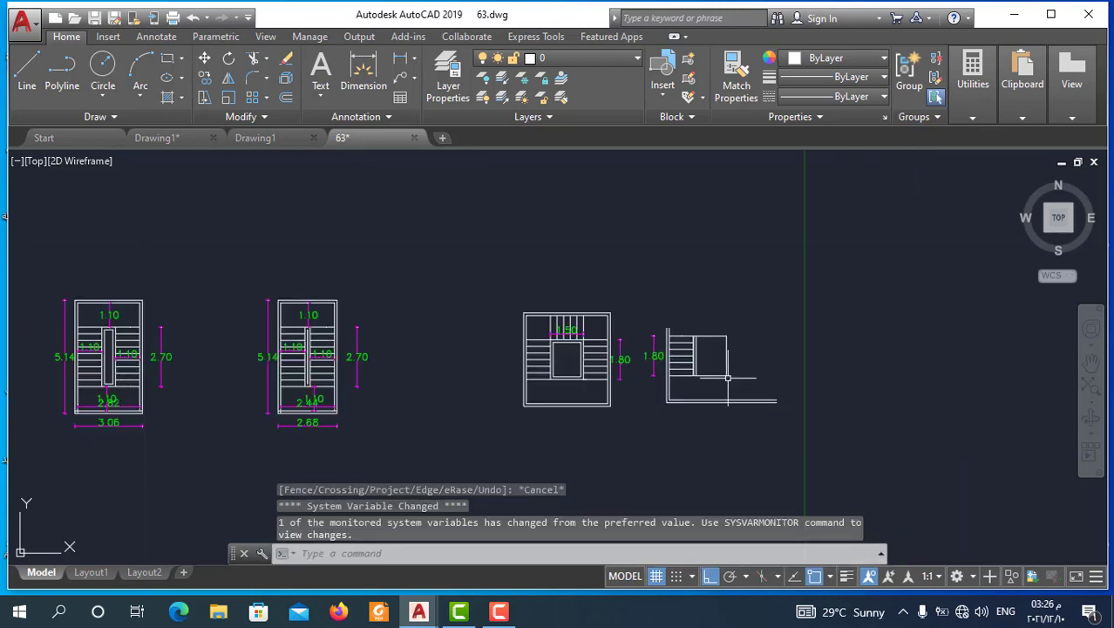
{"action": "scroll", "coordinate": [715, 346], "scroll_direction": "up", "scroll_amount": 3}
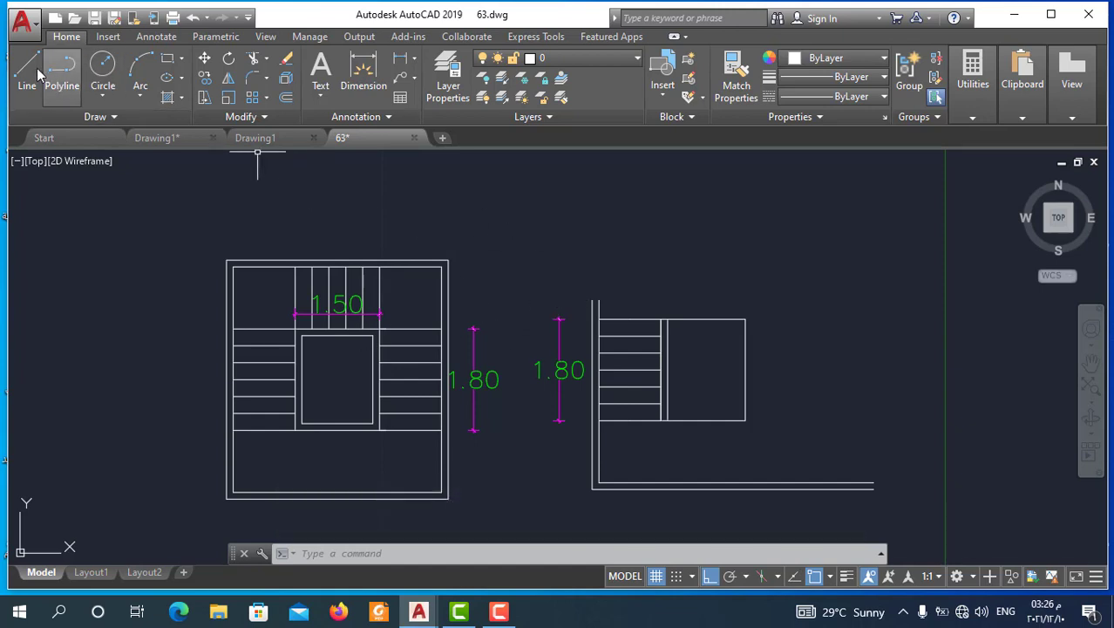
Offset the landing's top edge 1.1 upward to form the top wall line.
{"action": "type", "text": "o"}
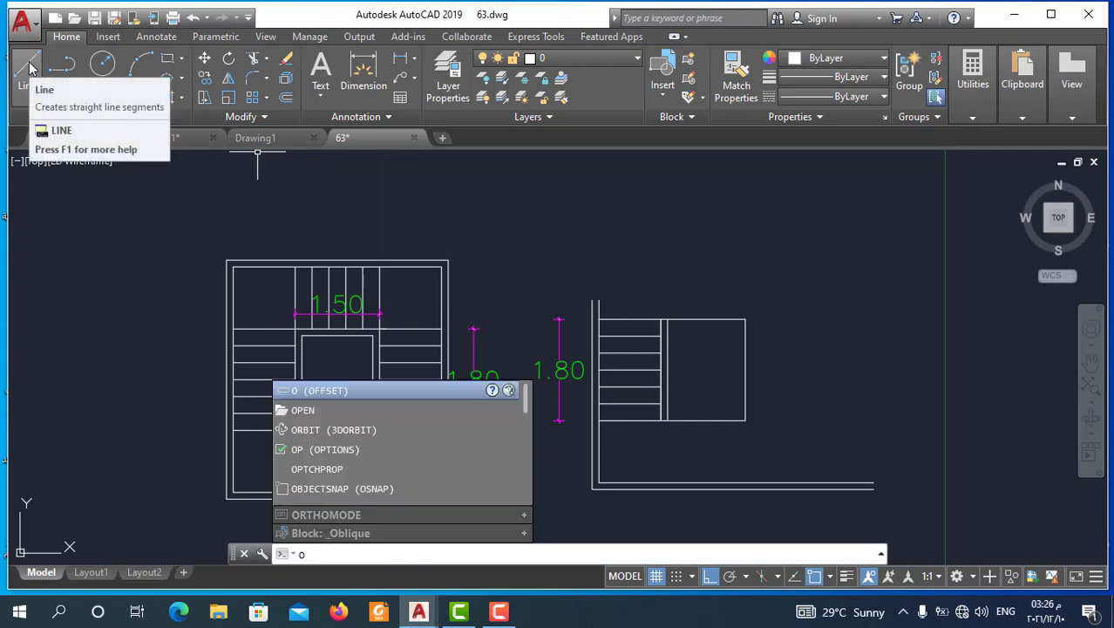
{"action": "key", "text": "Return"}
{"action": "key", "text": "Escape"}
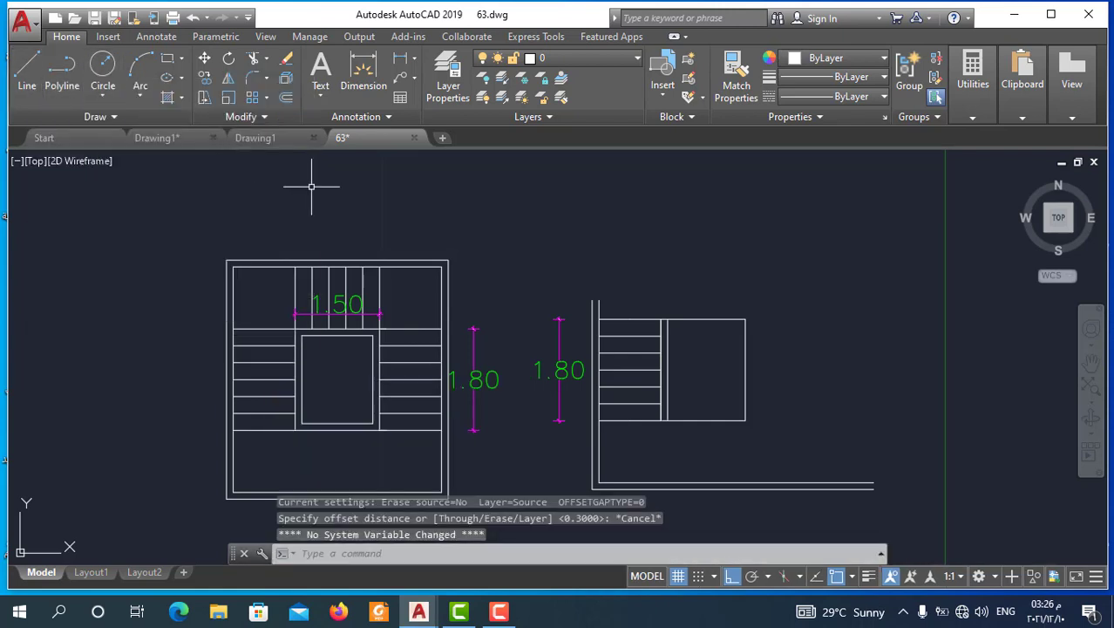
{"action": "key", "text": "Return"}
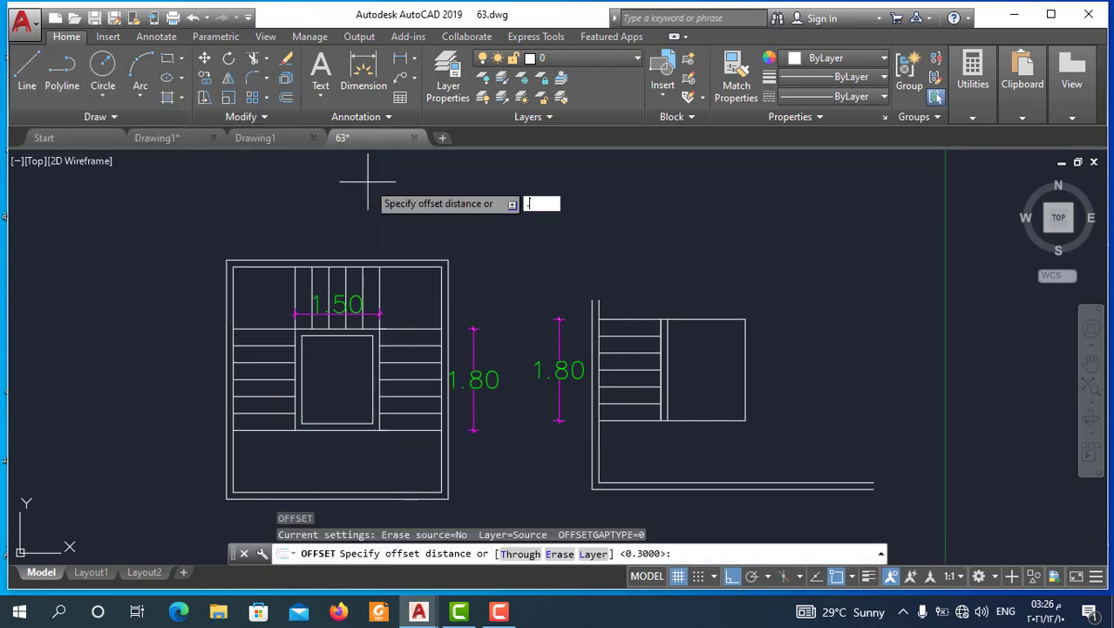
{"action": "key", "text": "Escape"}
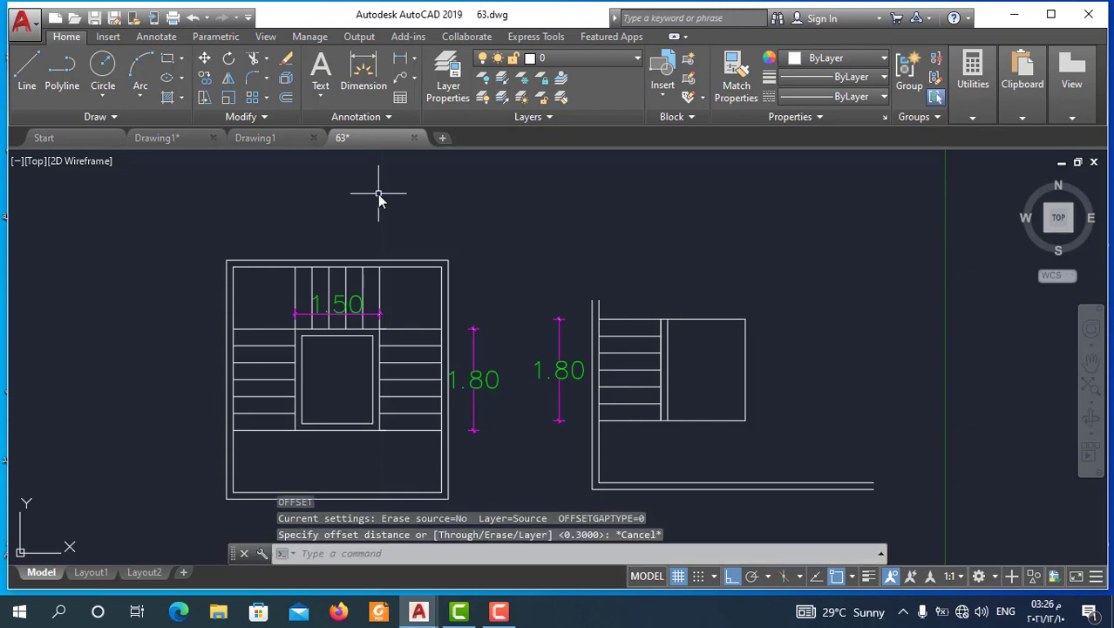
{"action": "type", "text": "o"}
{"action": "key", "text": "Return"}
{"action": "type", "text": "1.1"}
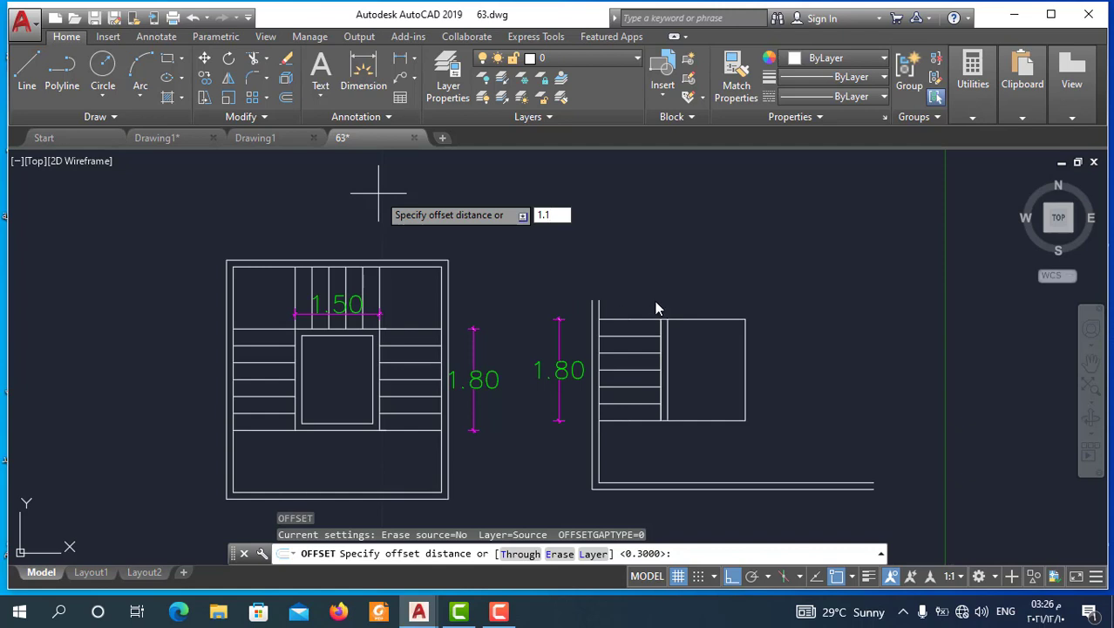
{"action": "key", "text": "Return"}
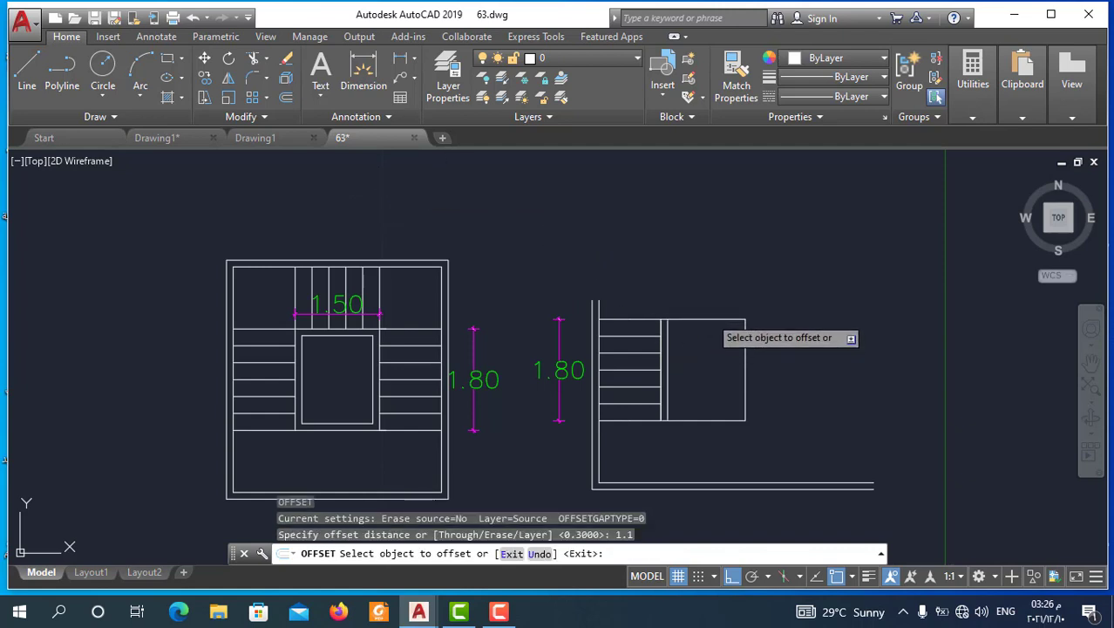
{"action": "left_click", "coordinate": [710, 316]}
{"action": "left_click", "coordinate": [707, 316]}
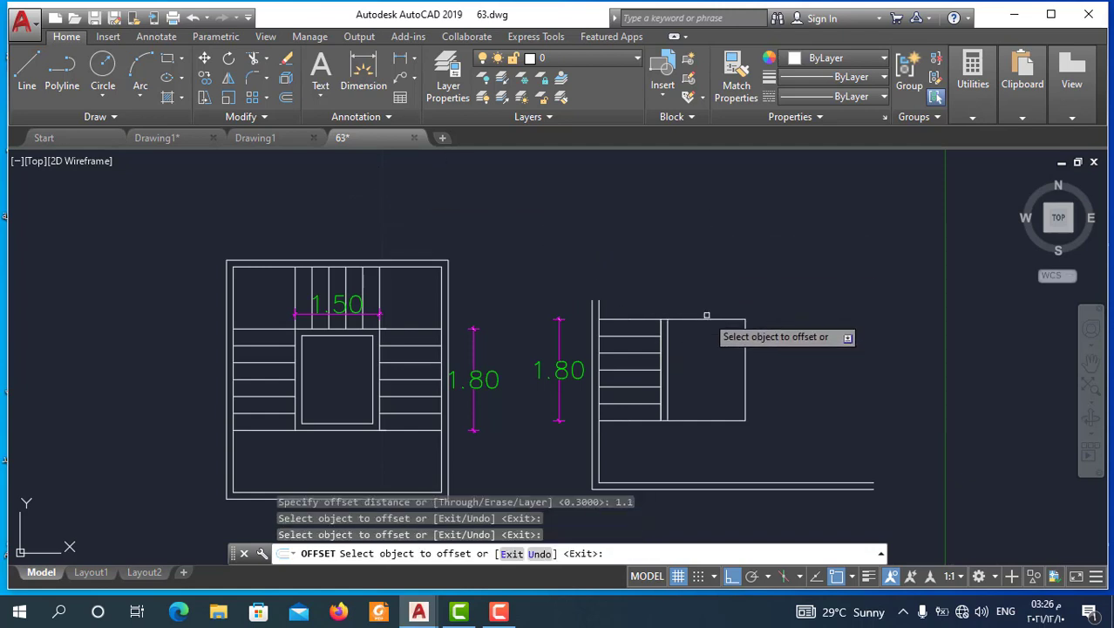
{"action": "left_click", "coordinate": [707, 319]}
{"action": "left_click", "coordinate": [654, 250]}
{"action": "scroll", "coordinate": [651, 257], "scroll_direction": "down", "scroll_amount": 2}
{"action": "key", "text": "Escape"}
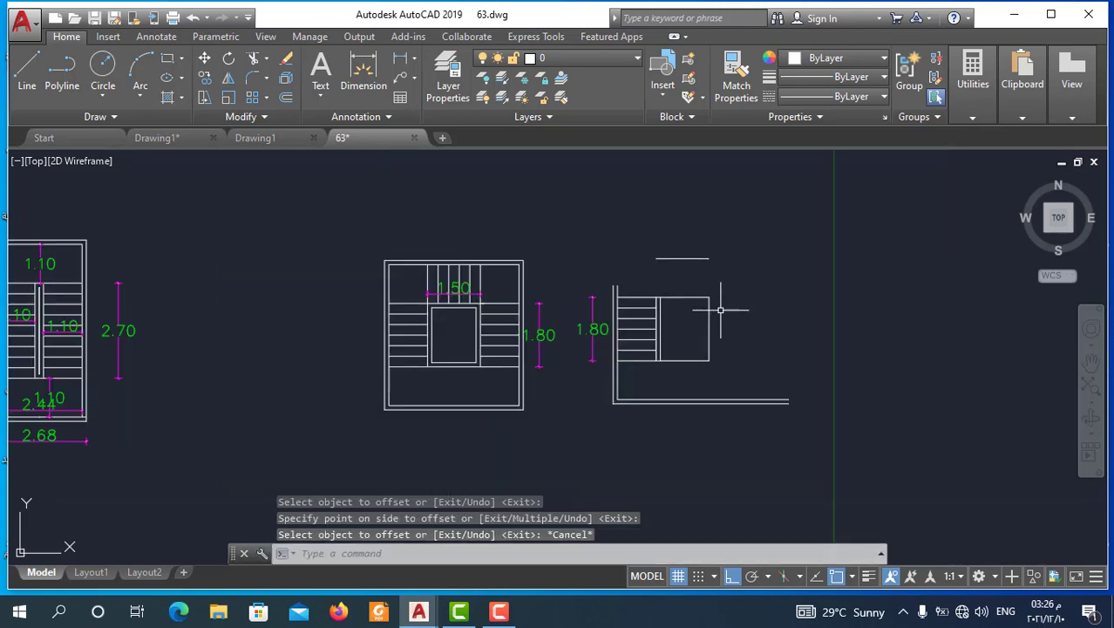
{"action": "type", "text": "o"}
Double the new top wall line with a parallel copy 0.12 above it.
{"action": "key", "text": "Return"}
{"action": "type", "text": ".12"}
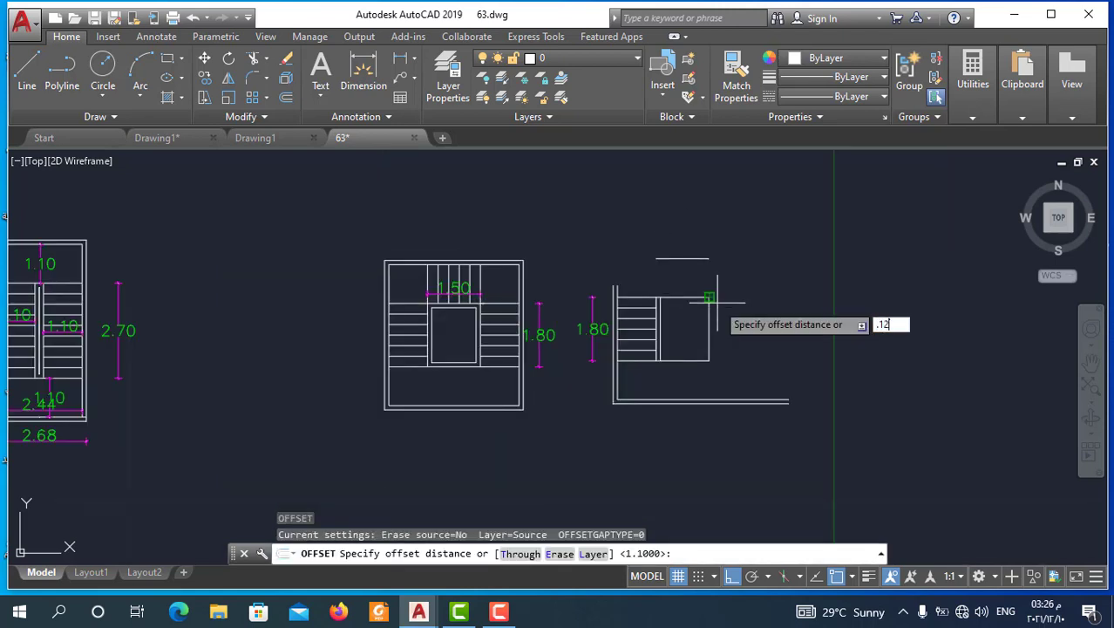
{"action": "key", "text": "Return"}
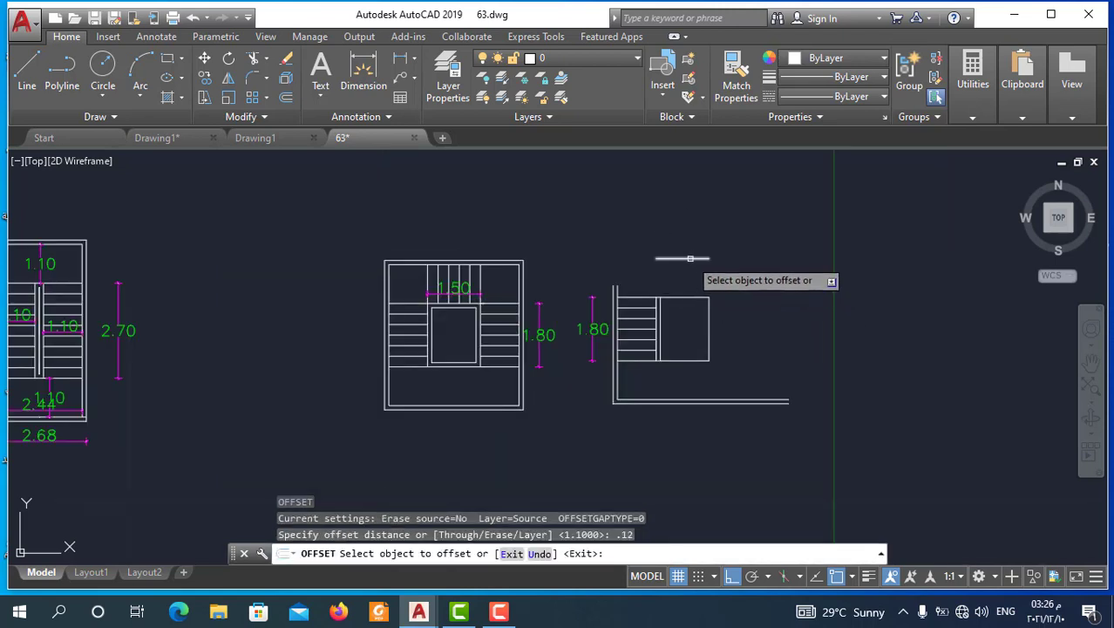
{"action": "left_click", "coordinate": [682, 258]}
{"action": "left_click", "coordinate": [685, 255]}
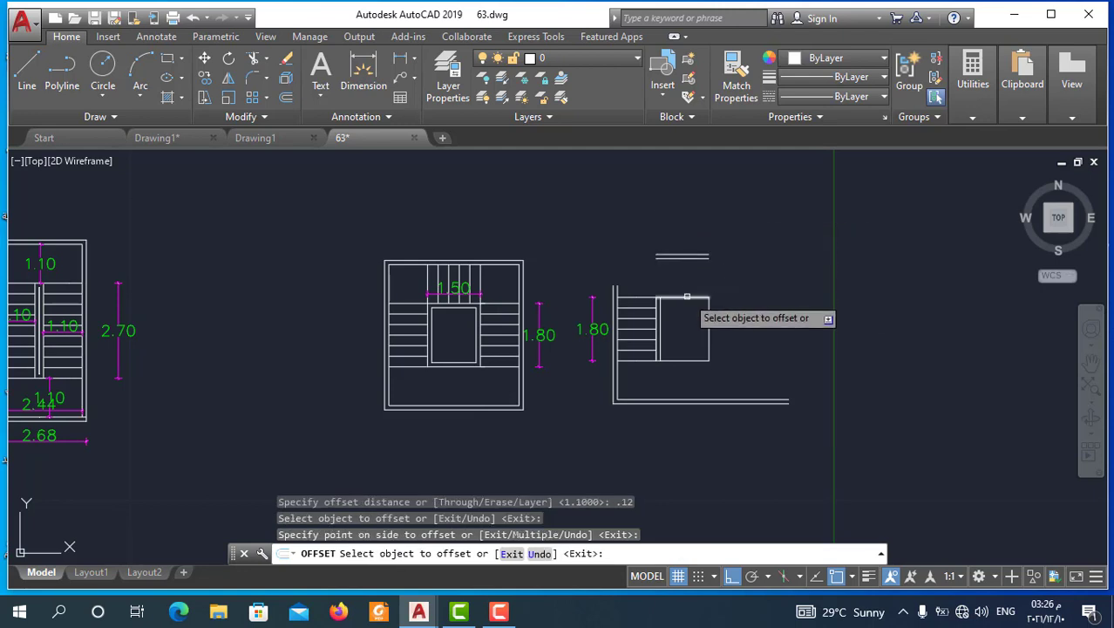
{"action": "left_click", "coordinate": [684, 297]}
{"action": "key", "text": "Escape"}
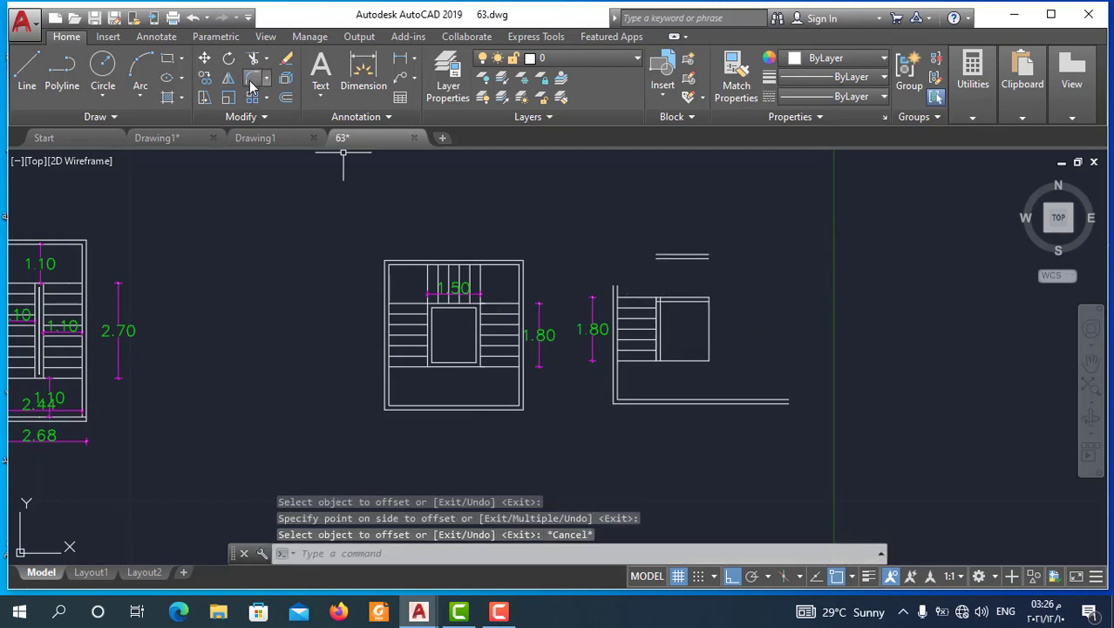
Fillet the left wall line and the top line into a closed corner.
{"action": "left_click", "coordinate": [252, 85]}
{"action": "scroll", "coordinate": [615, 281], "scroll_direction": "up", "scroll_amount": 2}
{"action": "scroll", "coordinate": [618, 304], "scroll_direction": "up", "scroll_amount": 2}
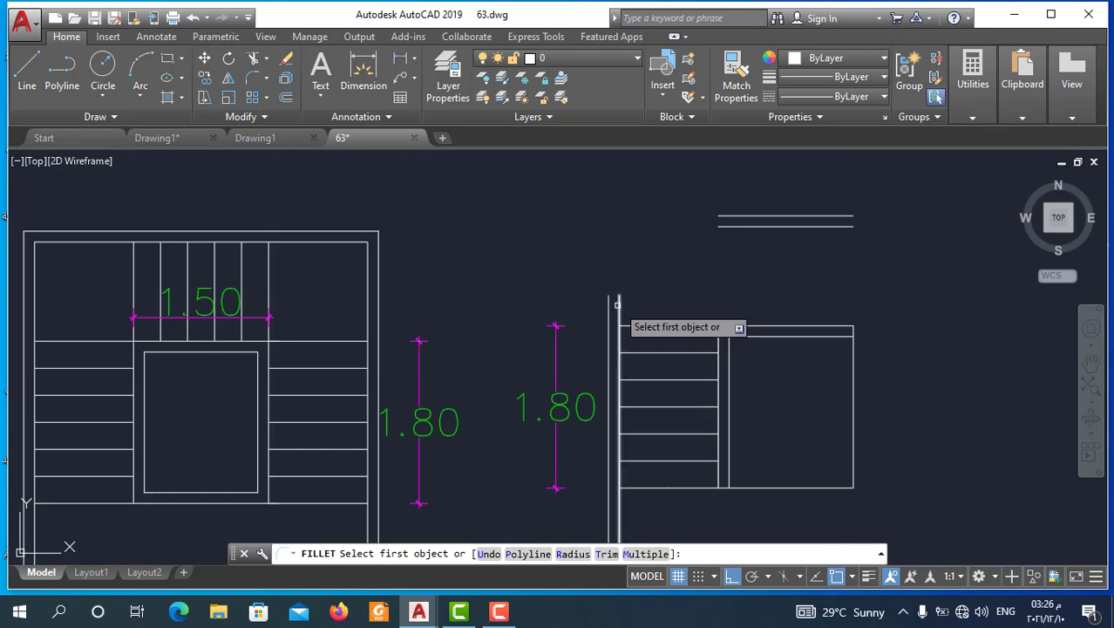
{"action": "left_click", "coordinate": [617, 304]}
{"action": "left_click", "coordinate": [768, 226]}
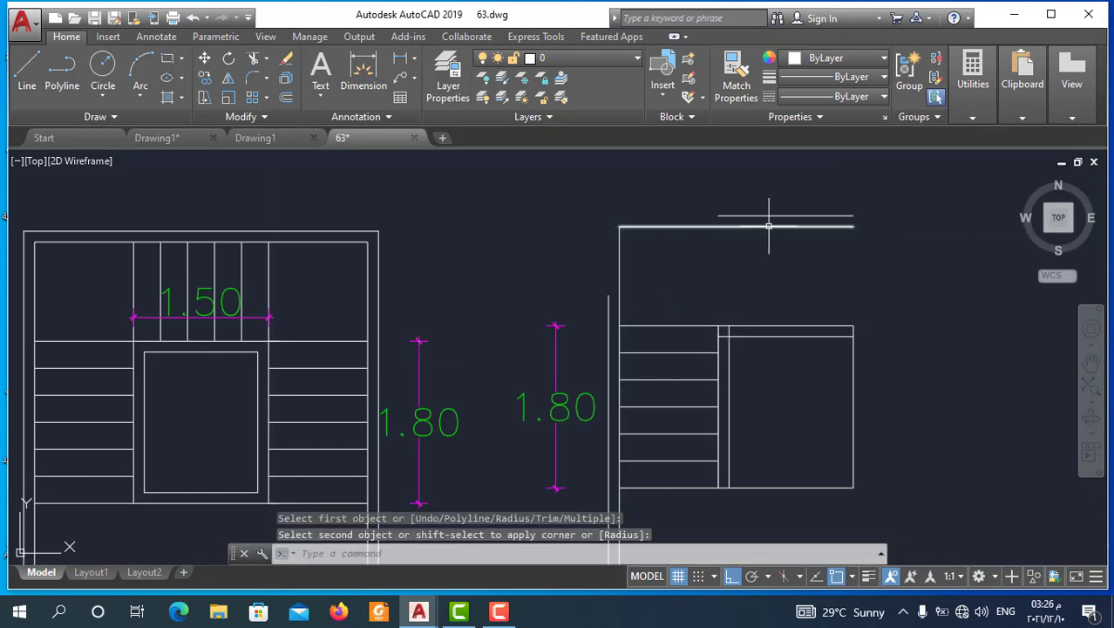
{"action": "type", "text": "f"}
{"action": "key", "text": "Return"}
{"action": "left_click", "coordinate": [754, 216]}
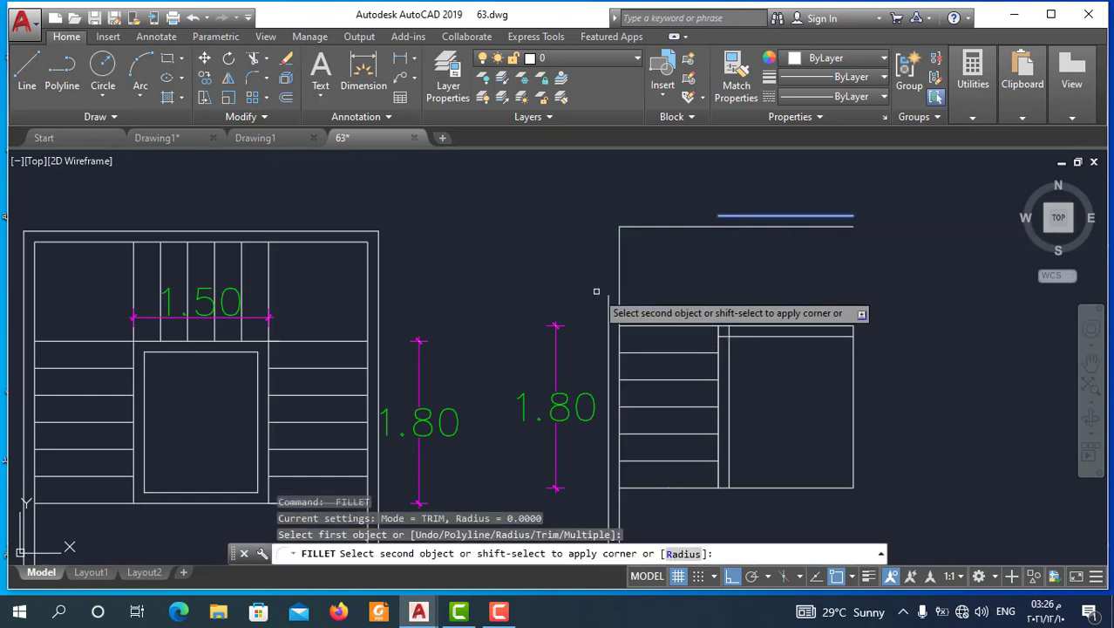
{"action": "scroll", "coordinate": [596, 292], "scroll_direction": "down", "scroll_amount": 3}
{"action": "key", "text": "Escape"}
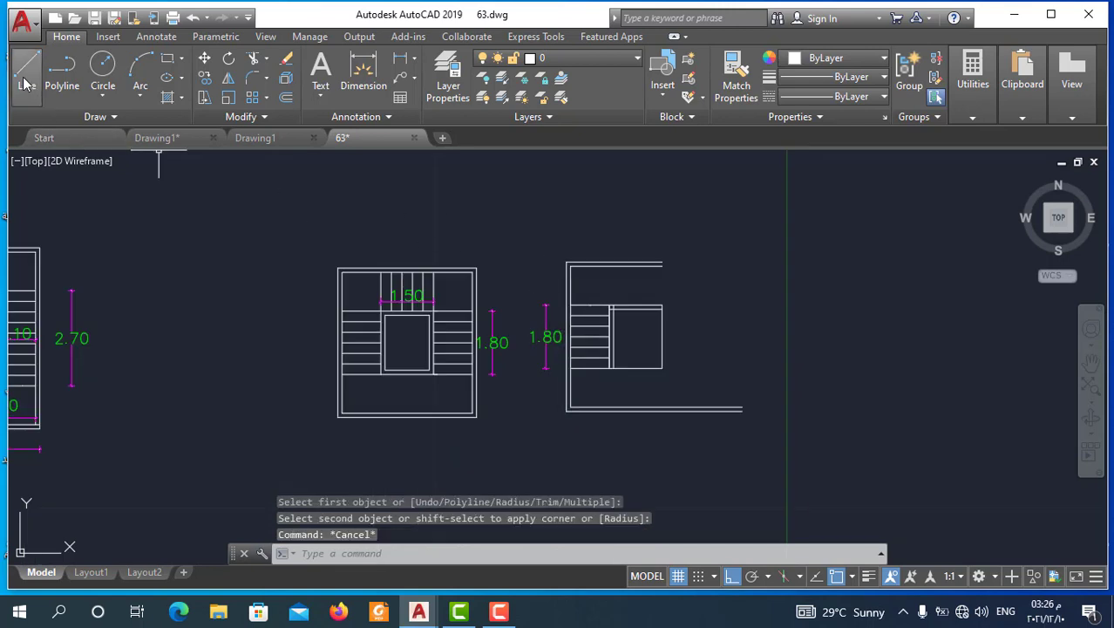
Add the upper flight's treads by offsetting tread lines 0.3 apart, one after another.
{"action": "left_click", "coordinate": [27, 82]}
{"action": "scroll", "coordinate": [601, 305], "scroll_direction": "up", "scroll_amount": 5}
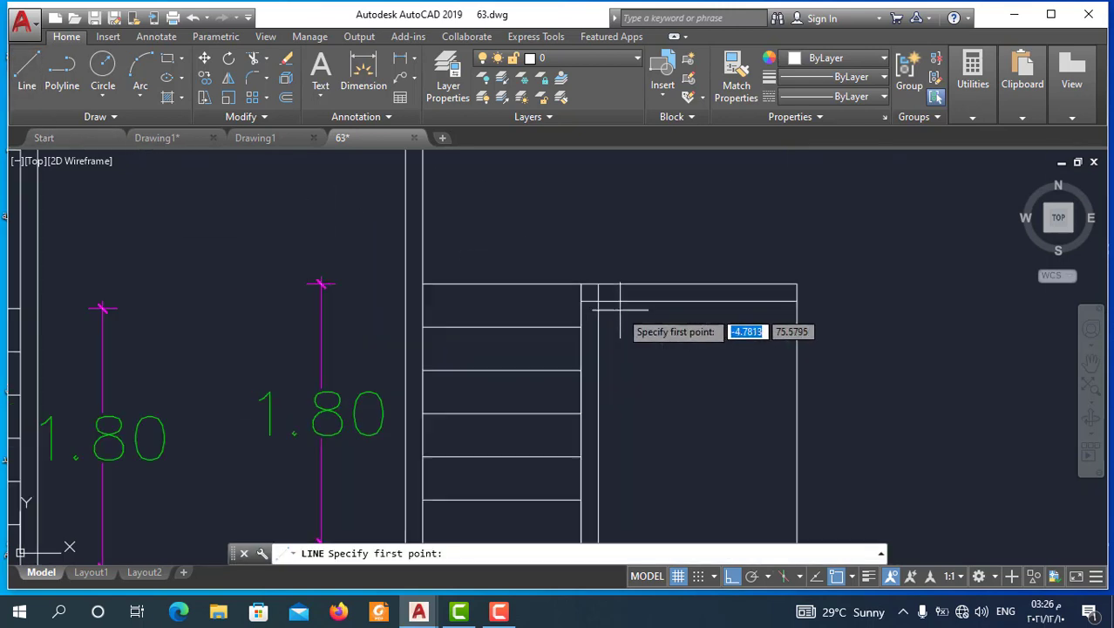
{"action": "left_click", "coordinate": [582, 284]}
{"action": "scroll", "coordinate": [581, 348], "scroll_direction": "down", "scroll_amount": 4}
{"action": "key", "text": "Escape"}
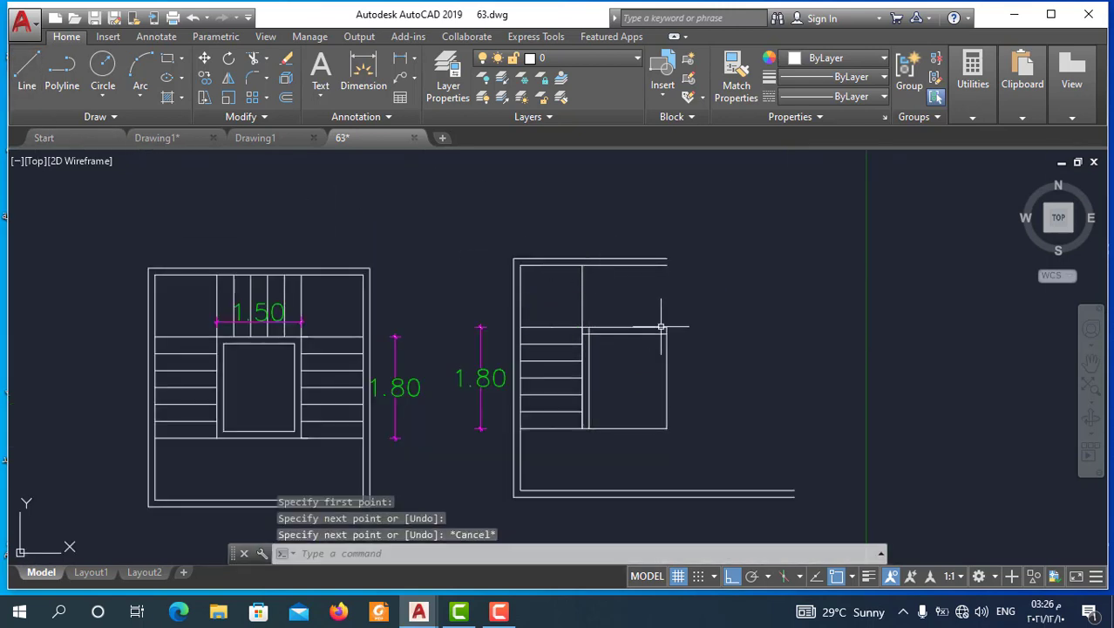
{"action": "type", "text": "o"}
{"action": "key", "text": "Return"}
{"action": "type", "text": ".3"}
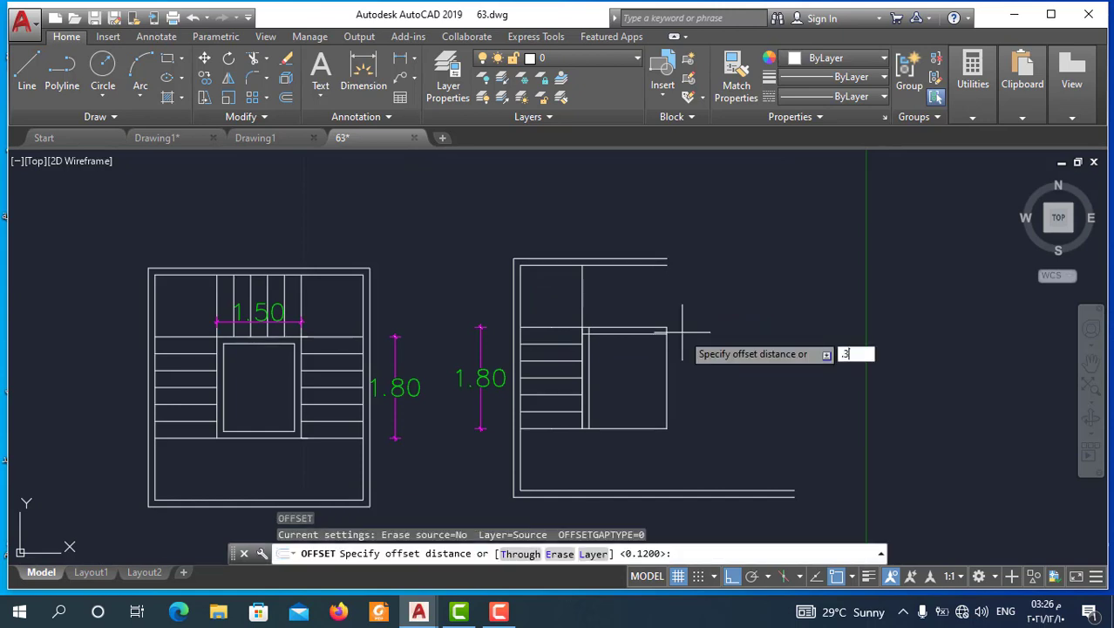
{"action": "key", "text": "Return"}
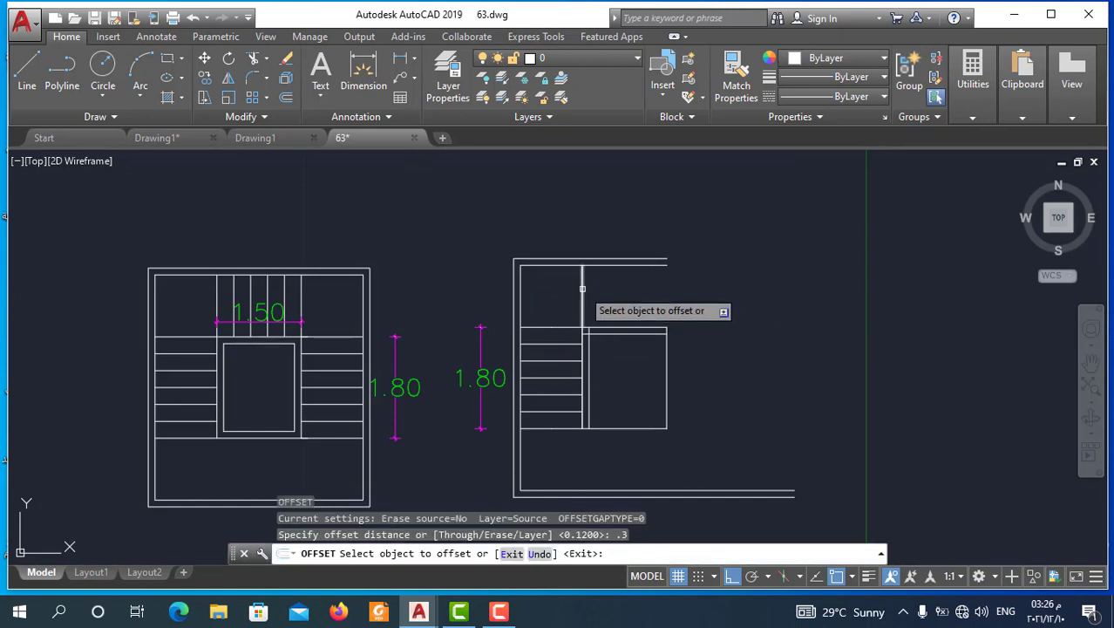
{"action": "left_click", "coordinate": [582, 292]}
{"action": "left_click", "coordinate": [624, 296]}
{"action": "left_click", "coordinate": [599, 295]}
{"action": "left_click", "coordinate": [620, 296]}
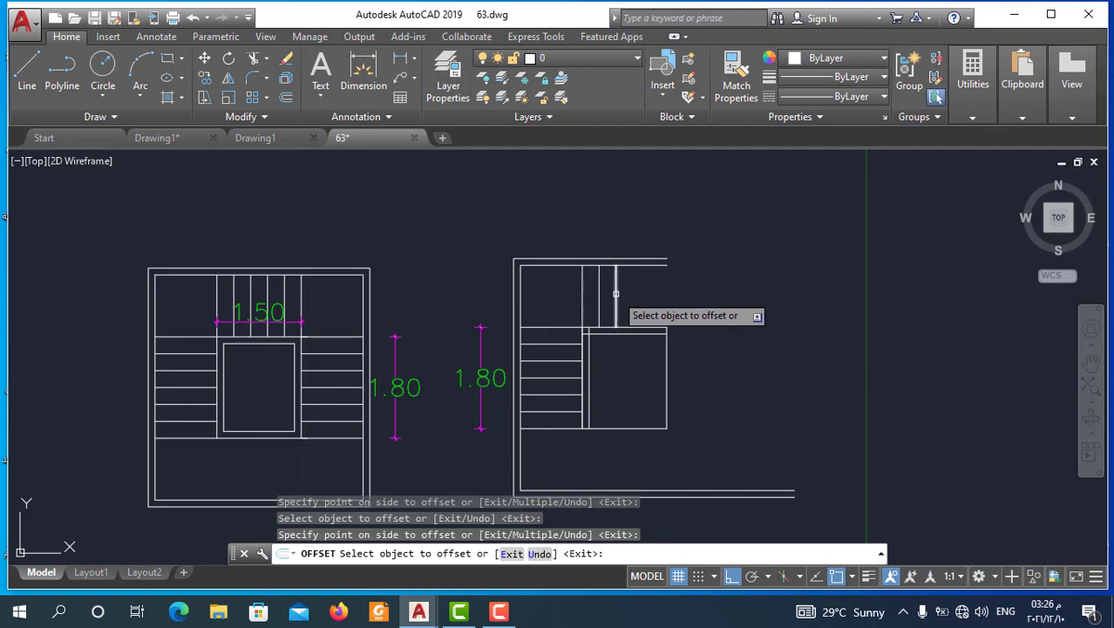
{"action": "left_click", "coordinate": [615, 297]}
{"action": "left_click", "coordinate": [640, 297]}
{"action": "left_click", "coordinate": [632, 298]}
{"action": "left_click", "coordinate": [649, 300]}
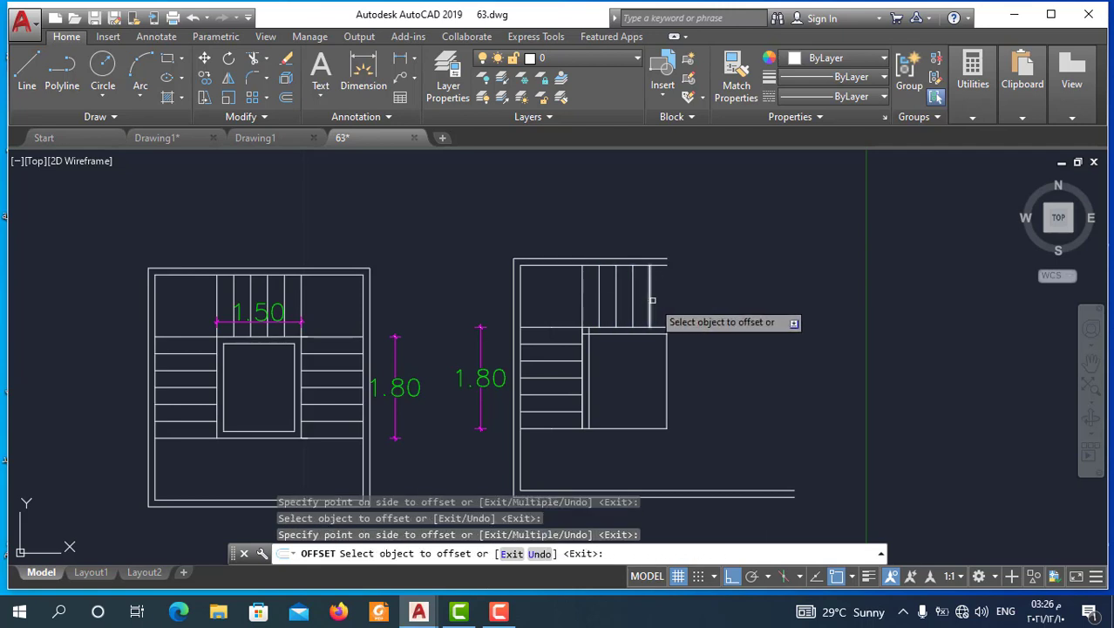
{"action": "left_click", "coordinate": [649, 297]}
{"action": "key", "text": "Escape"}
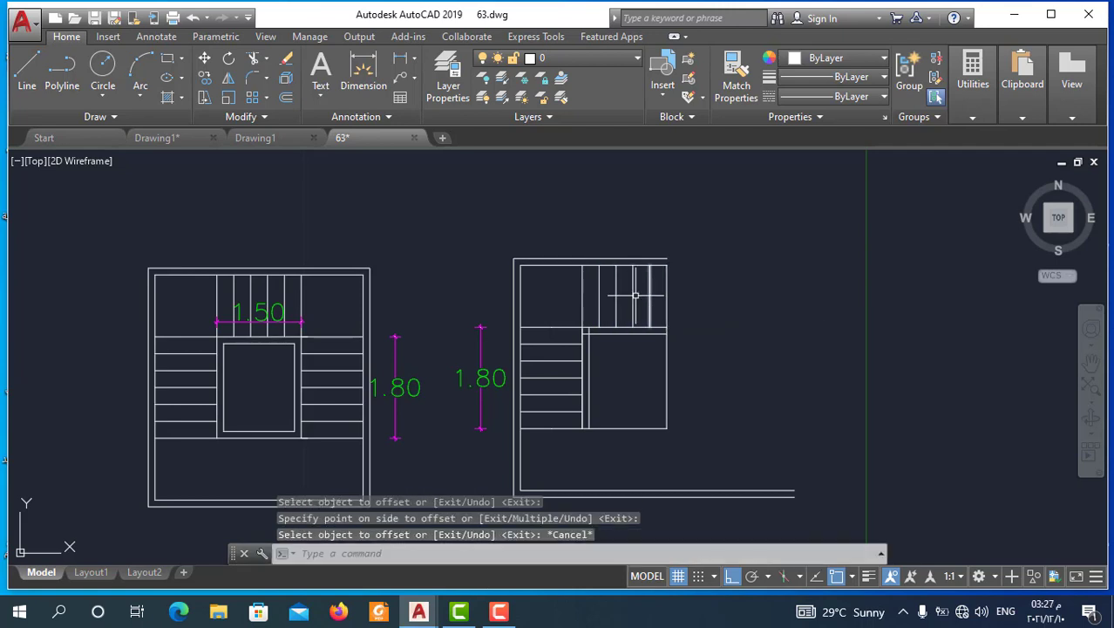
Place a 1.50 linear dimension above the upper flight.
{"action": "left_click", "coordinate": [363, 71]}
{"action": "scroll", "coordinate": [575, 334], "scroll_direction": "up", "scroll_amount": 4}
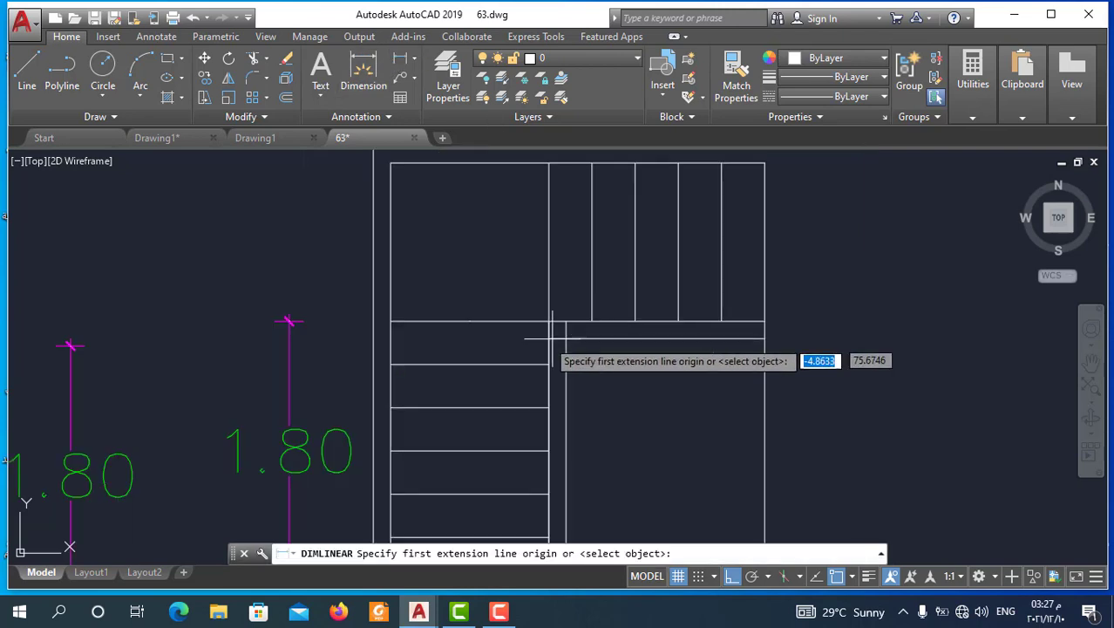
{"action": "left_click", "coordinate": [548, 321]}
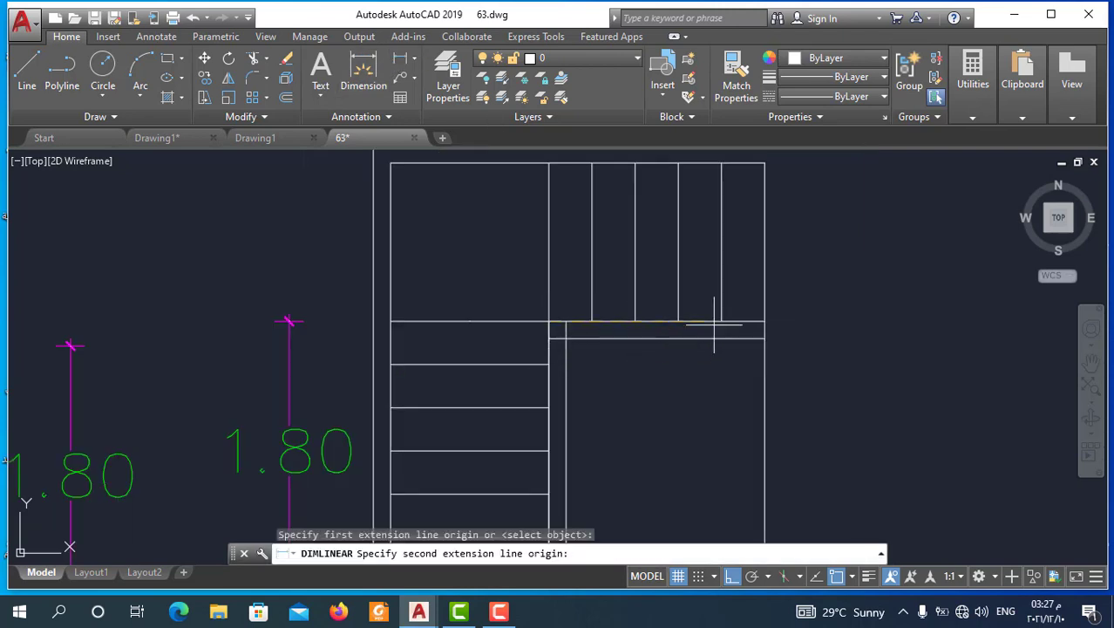
{"action": "left_click", "coordinate": [765, 321]}
{"action": "left_click", "coordinate": [735, 258]}
{"action": "scroll", "coordinate": [698, 307], "scroll_direction": "down", "scroll_amount": 4}
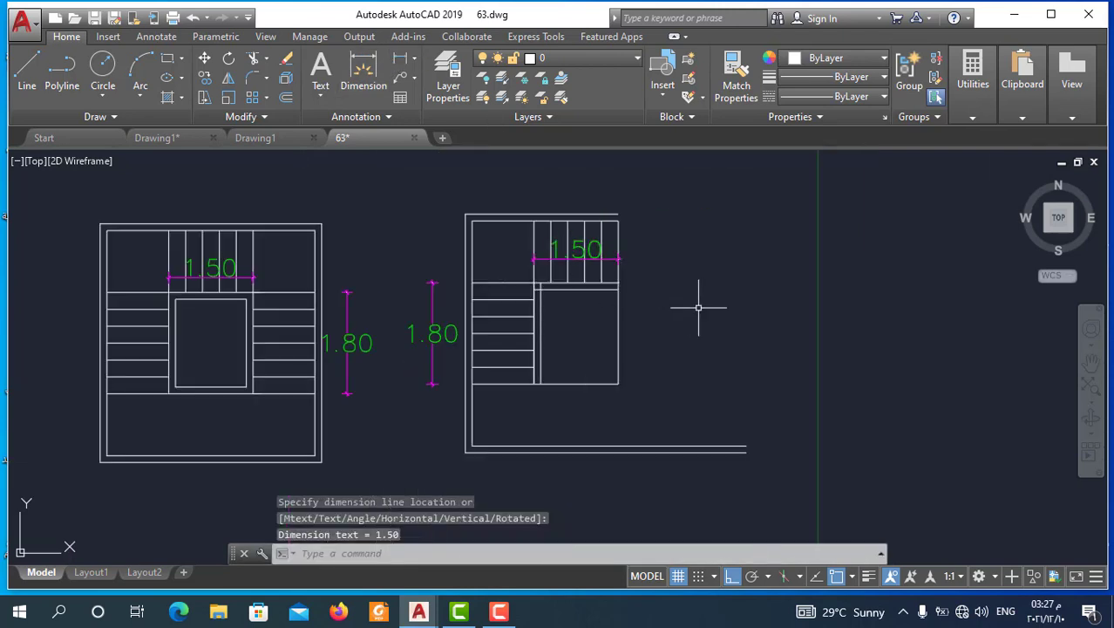
{"action": "key", "text": "Escape"}
{"action": "scroll", "coordinate": [706, 305], "scroll_direction": "down", "scroll_amount": 2}
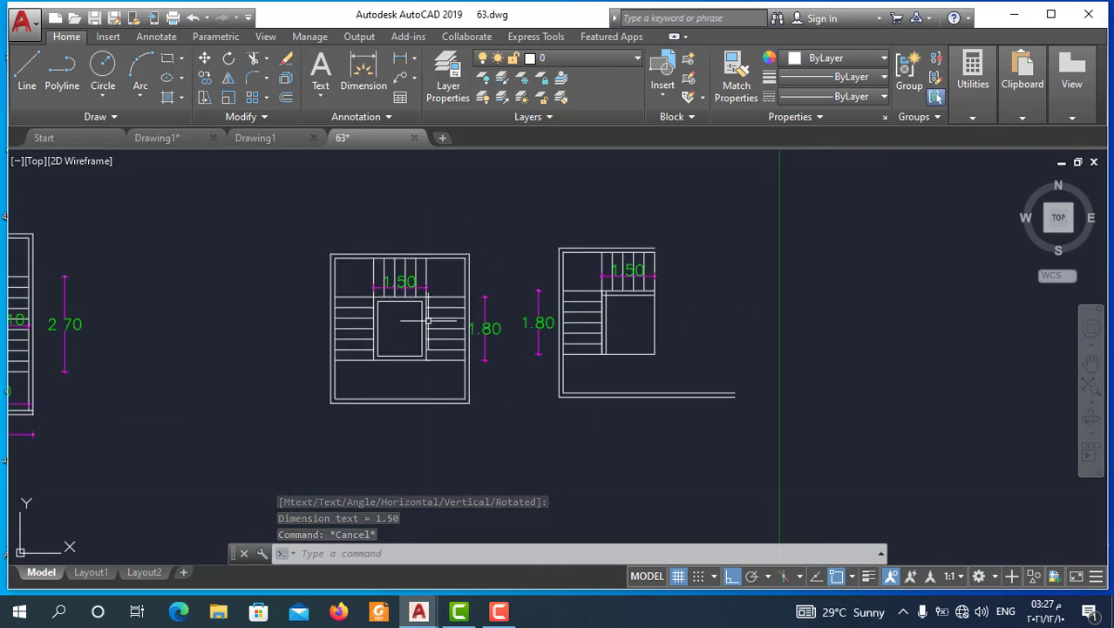
Offset the right inner vertical line 1.1 to the right as the new wall line.
{"action": "scroll", "coordinate": [353, 281], "scroll_direction": "up", "scroll_amount": 2}
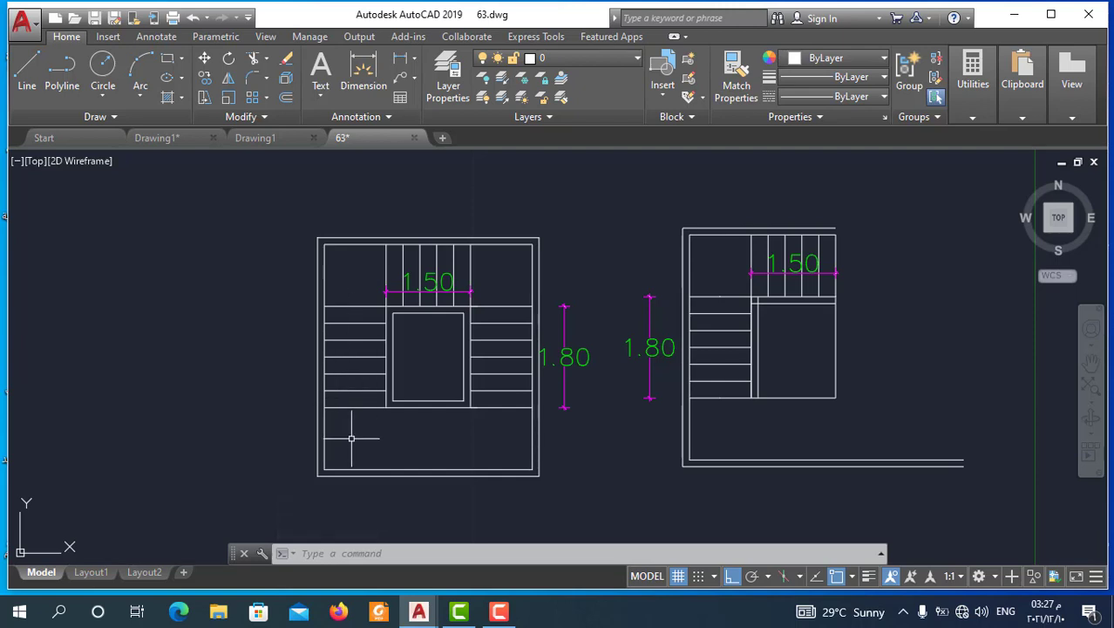
{"action": "scroll", "coordinate": [490, 378], "scroll_direction": "down", "scroll_amount": 4}
{"action": "scroll", "coordinate": [473, 358], "scroll_direction": "up", "scroll_amount": 2}
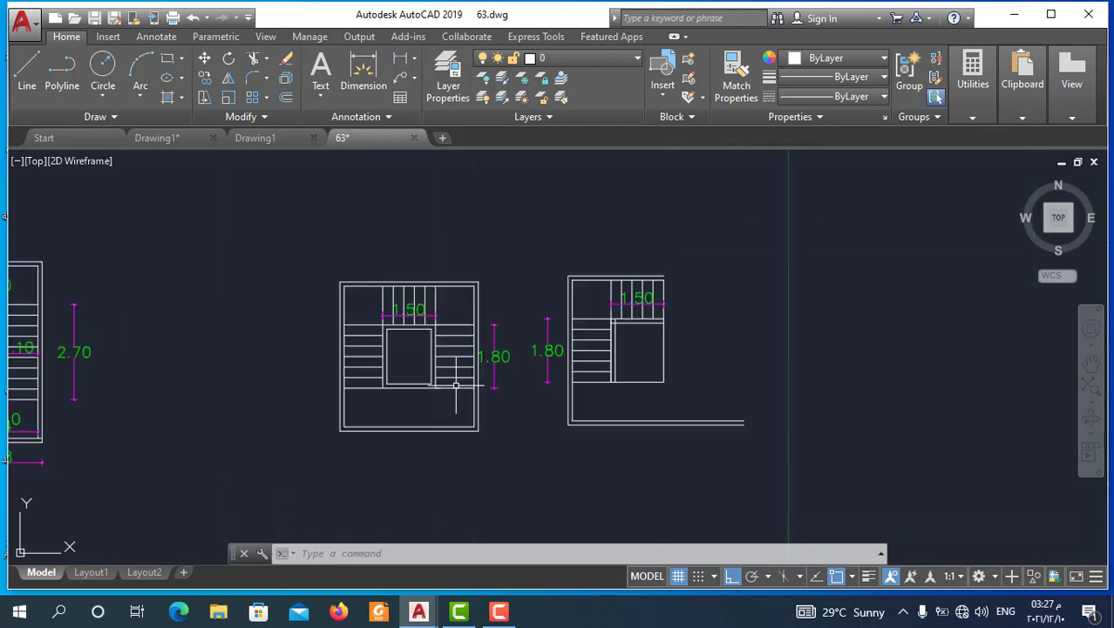
{"action": "scroll", "coordinate": [433, 342], "scroll_direction": "up", "scroll_amount": 2}
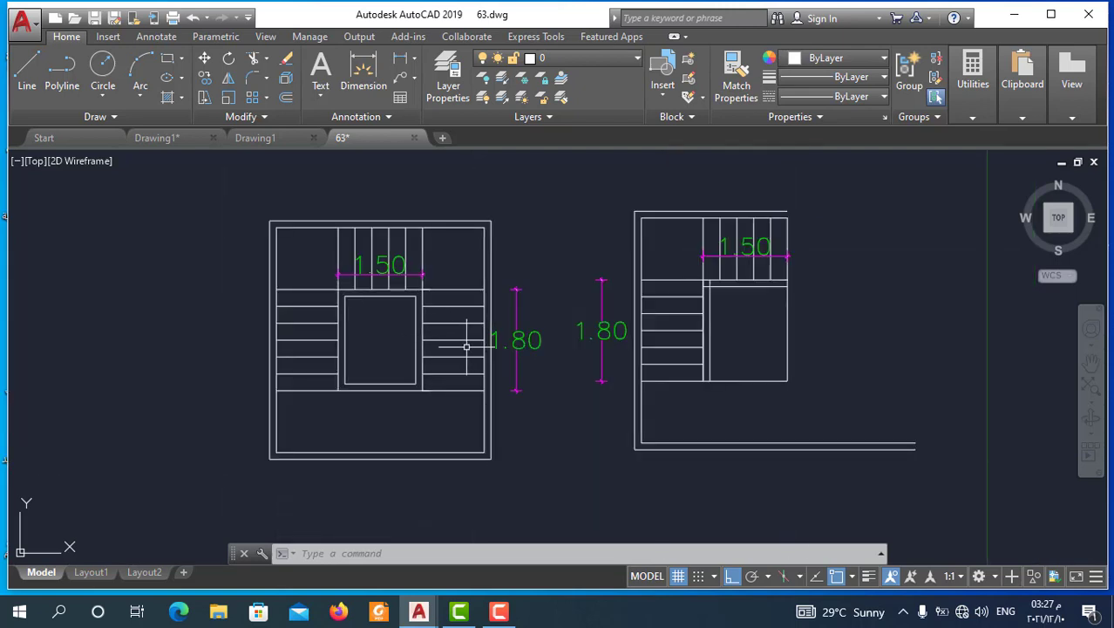
{"action": "scroll", "coordinate": [427, 364], "scroll_direction": "down", "scroll_amount": 2}
{"action": "key", "text": "Escape"}
{"action": "key", "text": "Escape"}
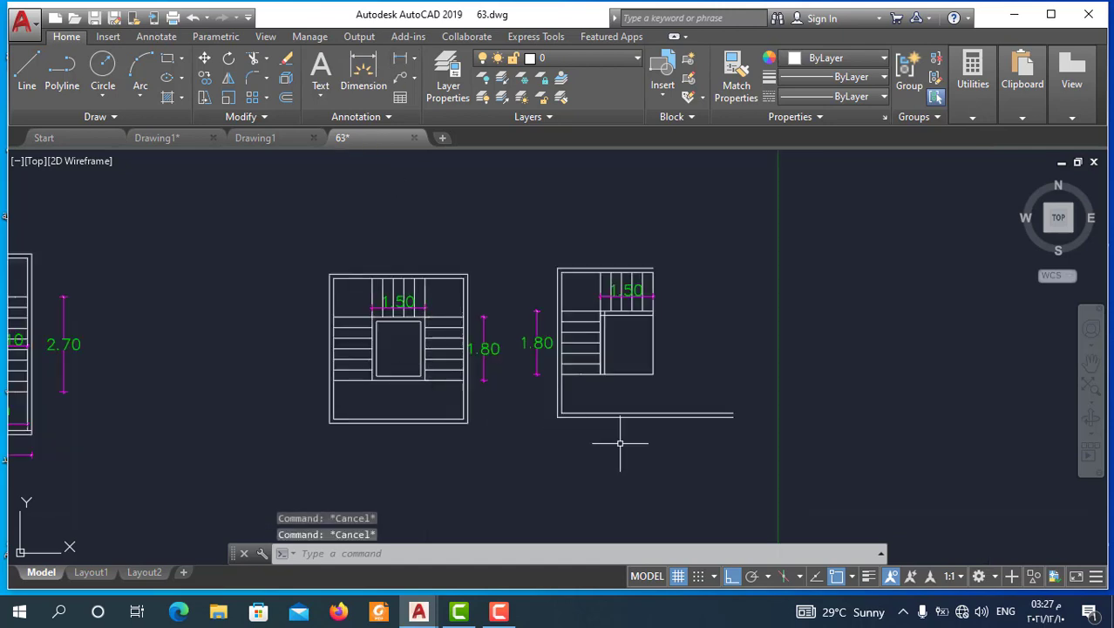
{"action": "type", "text": "O"}
{"action": "key", "text": "Return"}
{"action": "type", "text": "1"}
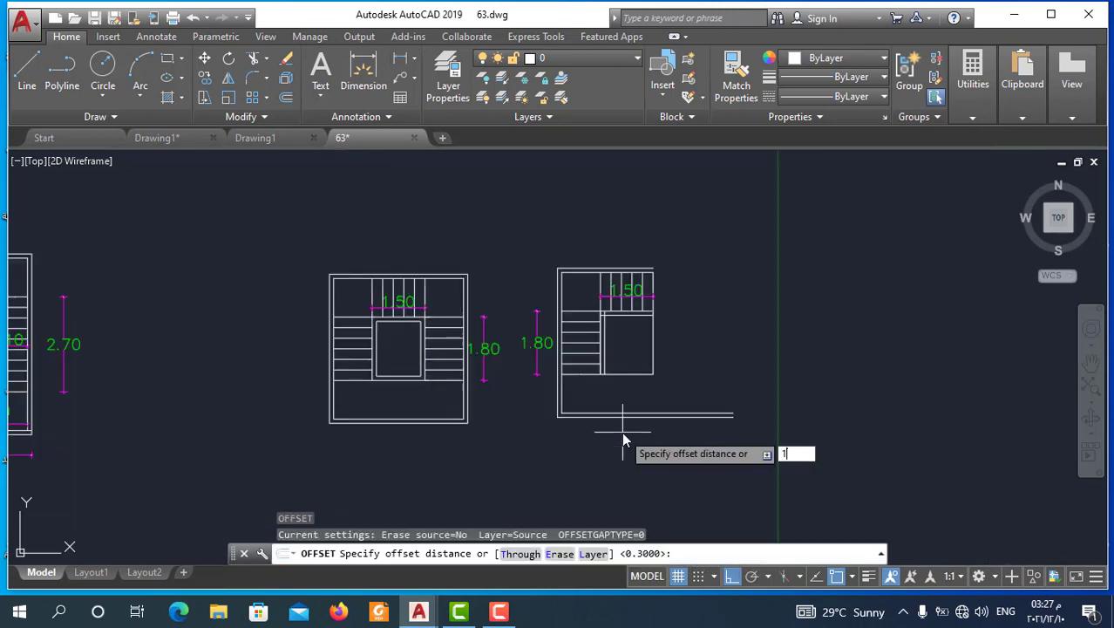
{"action": "type", "text": ".1"}
{"action": "key", "text": "Return"}
{"action": "scroll", "coordinate": [687, 347], "scroll_direction": "up", "scroll_amount": 2}
{"action": "left_click", "coordinate": [639, 349]}
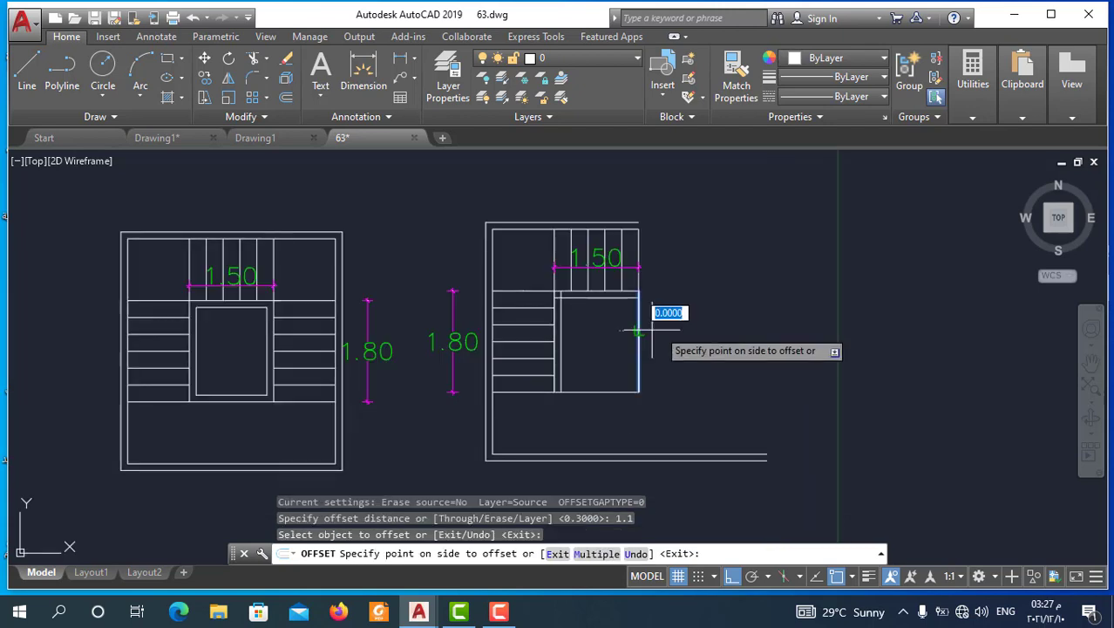
{"action": "left_click", "coordinate": [690, 386]}
{"action": "key", "text": "Escape"}
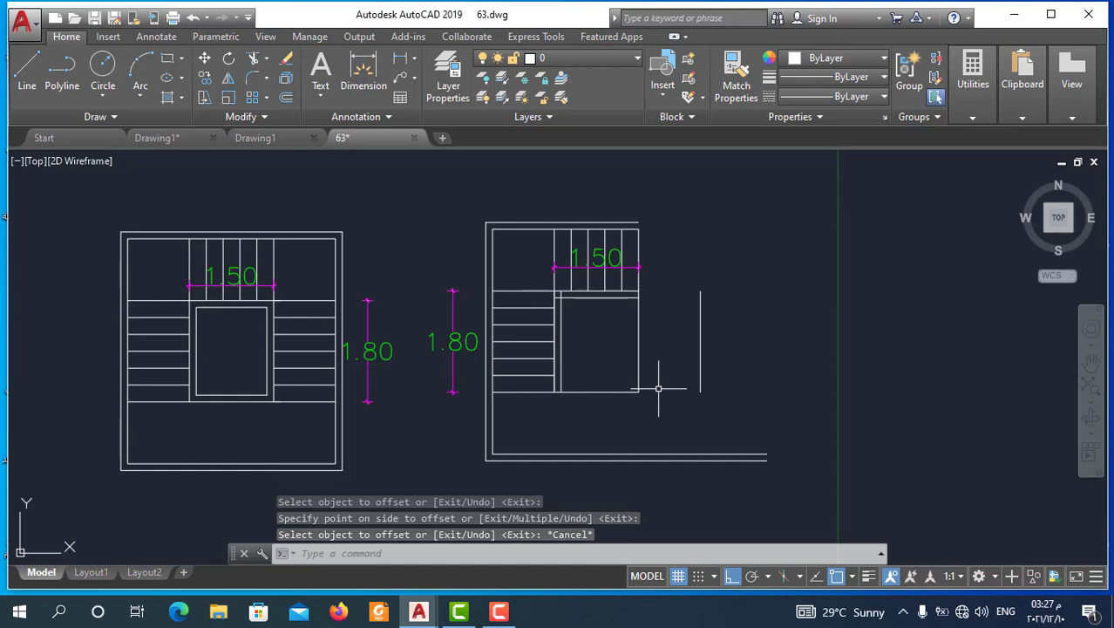
Double the right wall lines with parallel copies 0.12 away.
{"action": "type", "text": "o"}
{"action": "key", "text": "Return"}
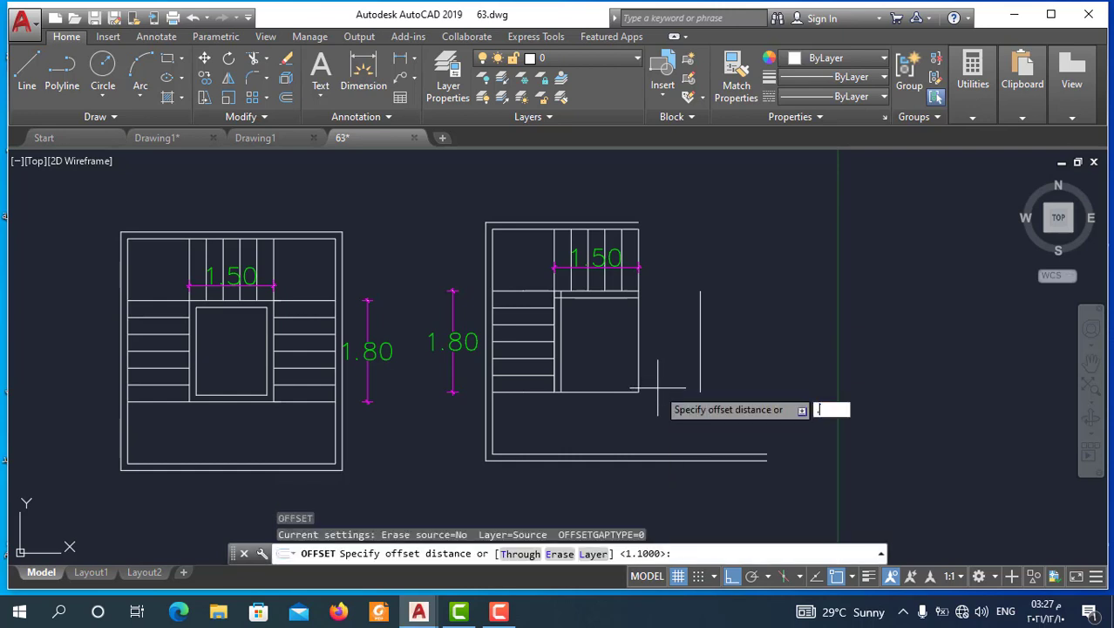
{"action": "type", "text": ".12"}
{"action": "key", "text": "Return"}
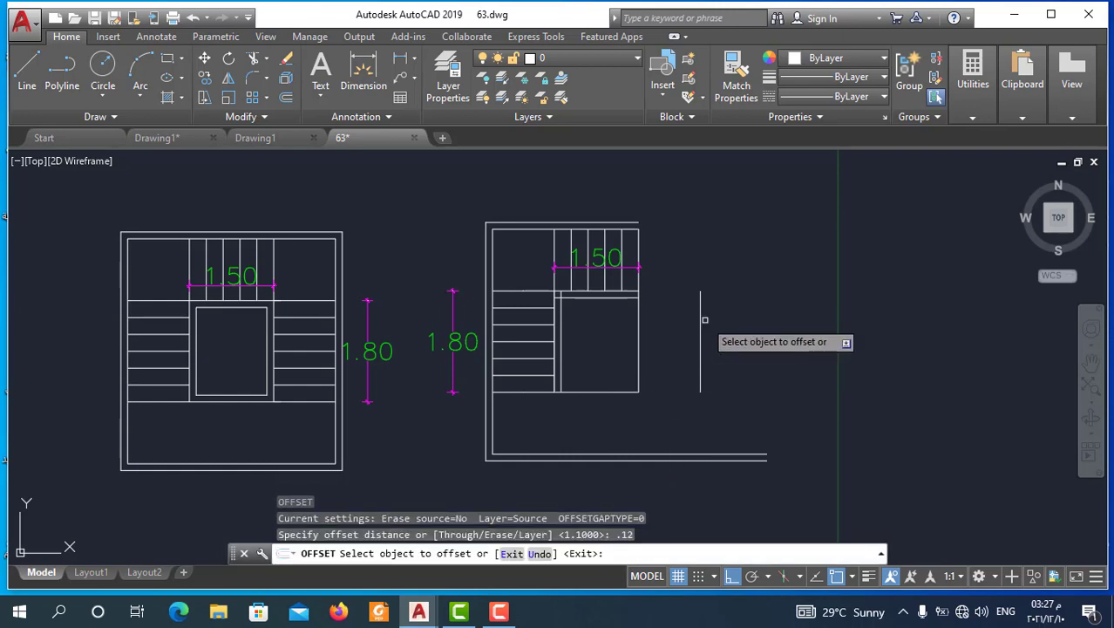
{"action": "left_click", "coordinate": [701, 366]}
{"action": "left_click", "coordinate": [760, 313]}
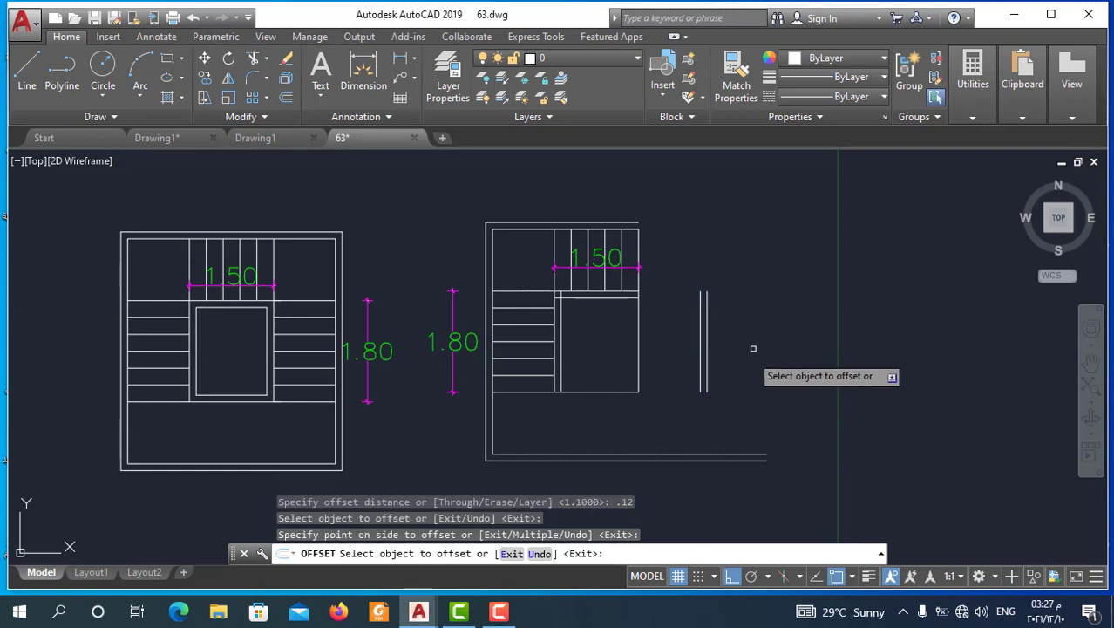
{"action": "left_click", "coordinate": [638, 333]}
{"action": "left_click", "coordinate": [634, 336]}
{"action": "key", "text": "Escape"}
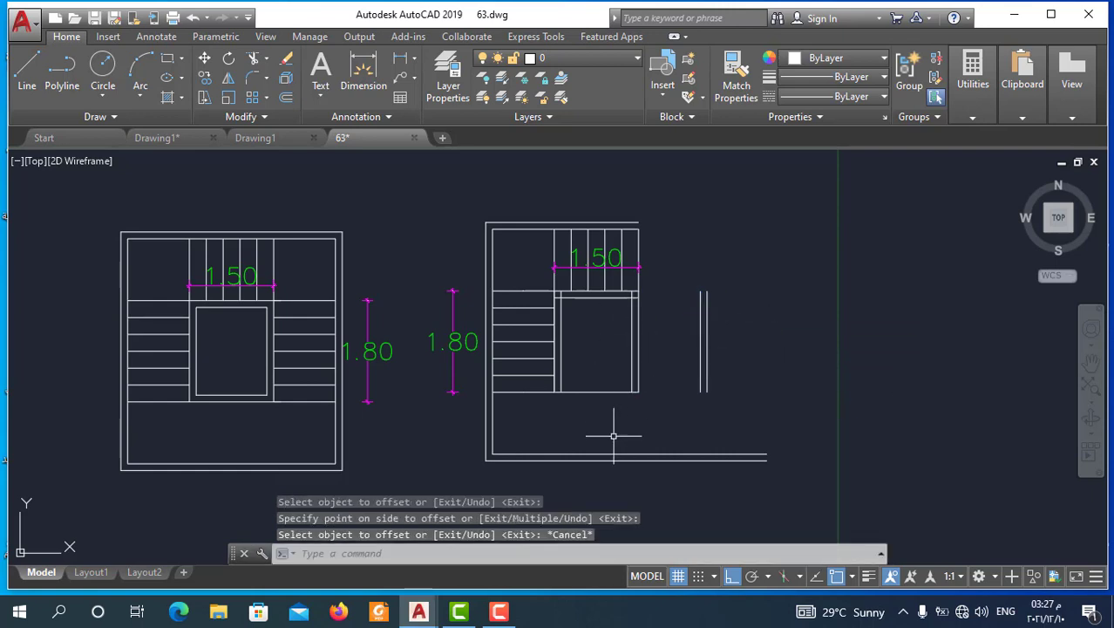
Fillet the outer and inner bottom wall lines into corners with the right wall.
{"action": "left_click", "coordinate": [253, 78]}
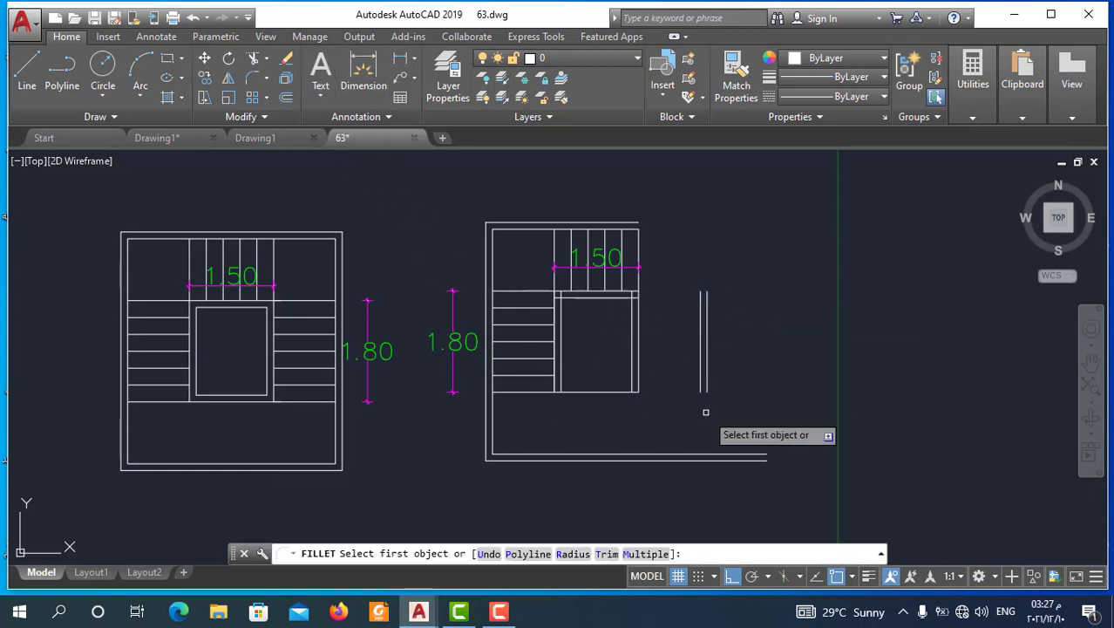
{"action": "left_click", "coordinate": [643, 457]}
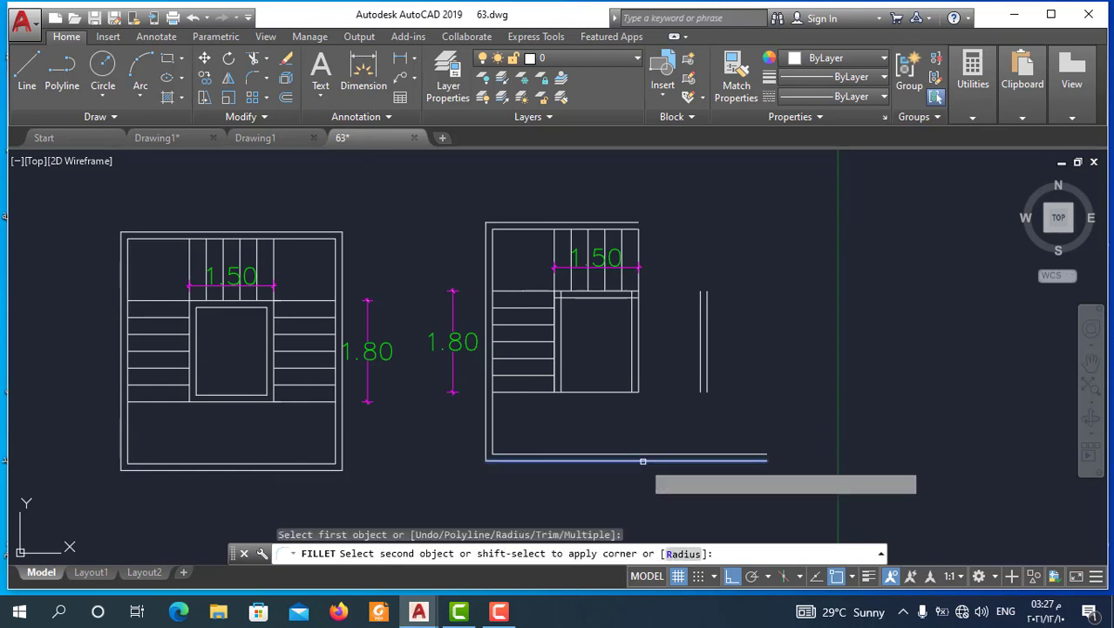
{"action": "left_click", "coordinate": [710, 366]}
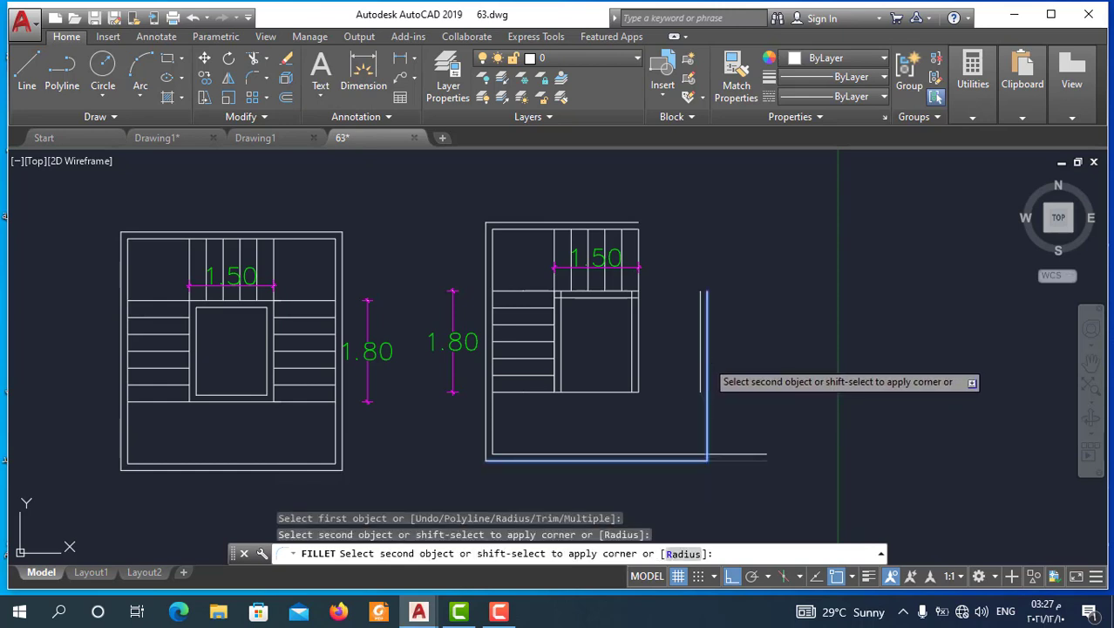
{"action": "left_click", "coordinate": [707, 365]}
{"action": "key", "text": "space"}
{"action": "left_click", "coordinate": [679, 454]}
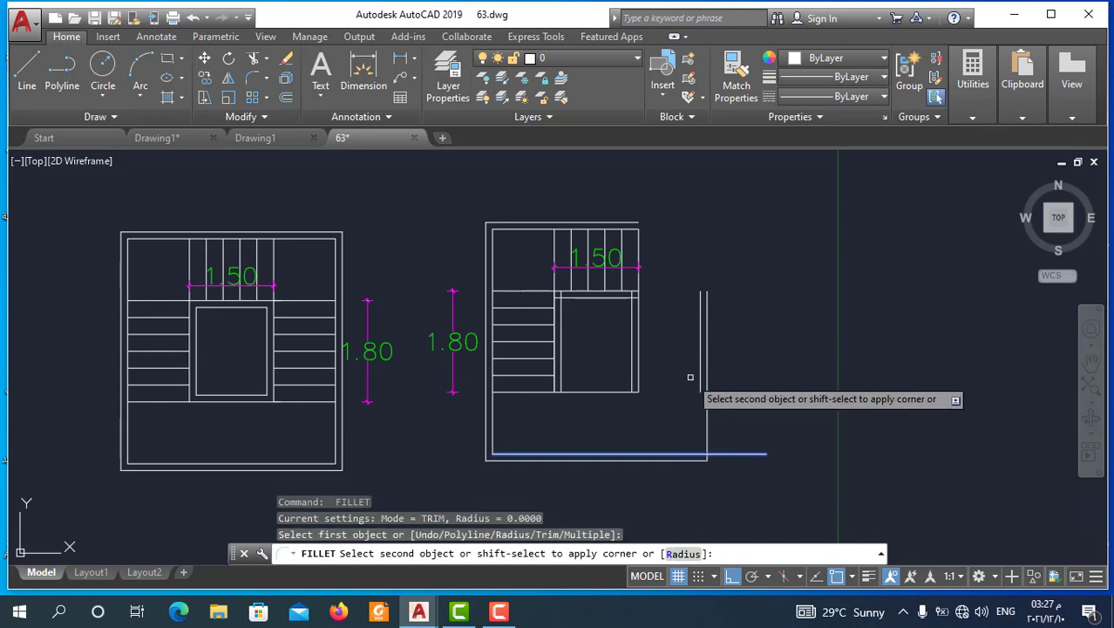
{"action": "left_click", "coordinate": [704, 373]}
Fillet the outer and inner top wall lines into corners with the right wall.
{"action": "key", "text": "space"}
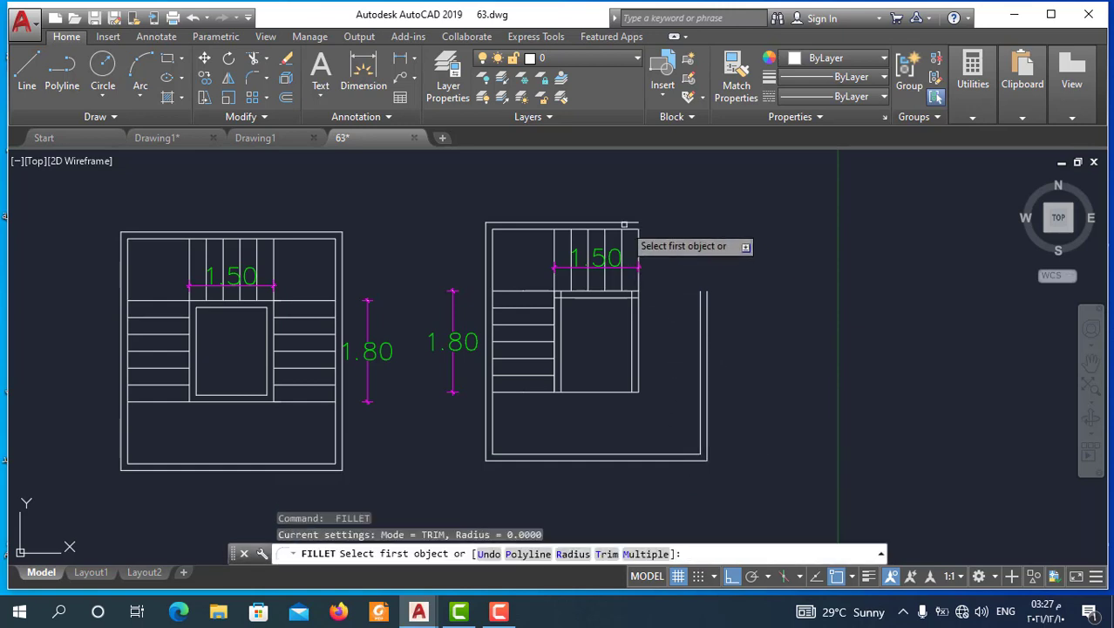
{"action": "left_click", "coordinate": [625, 223]}
{"action": "left_click", "coordinate": [707, 301]}
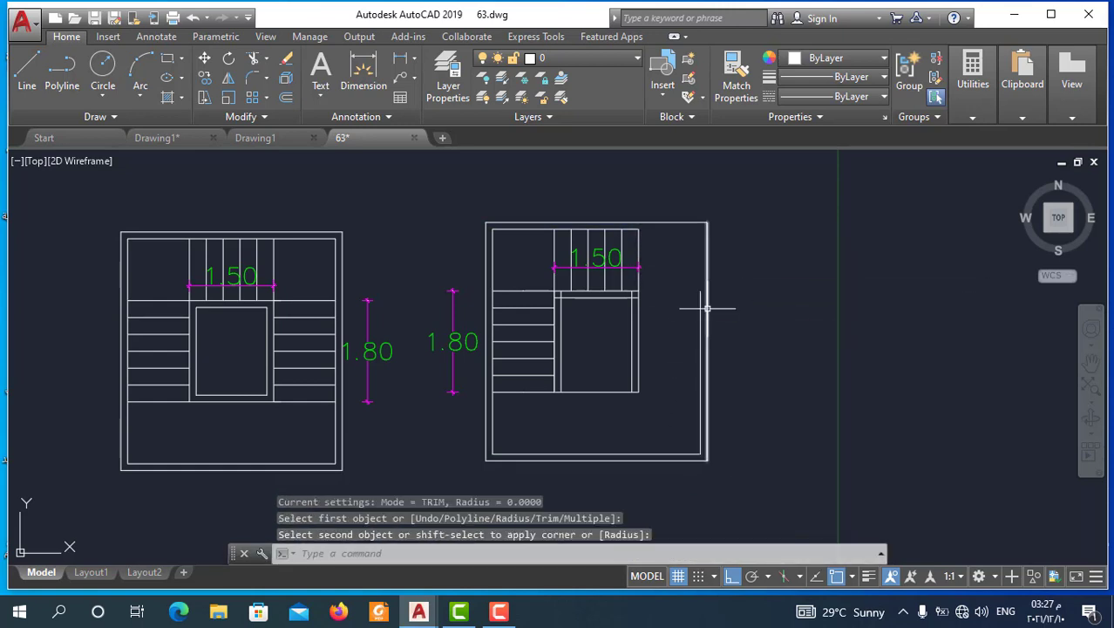
{"action": "key", "text": "space"}
{"action": "left_click", "coordinate": [622, 232]}
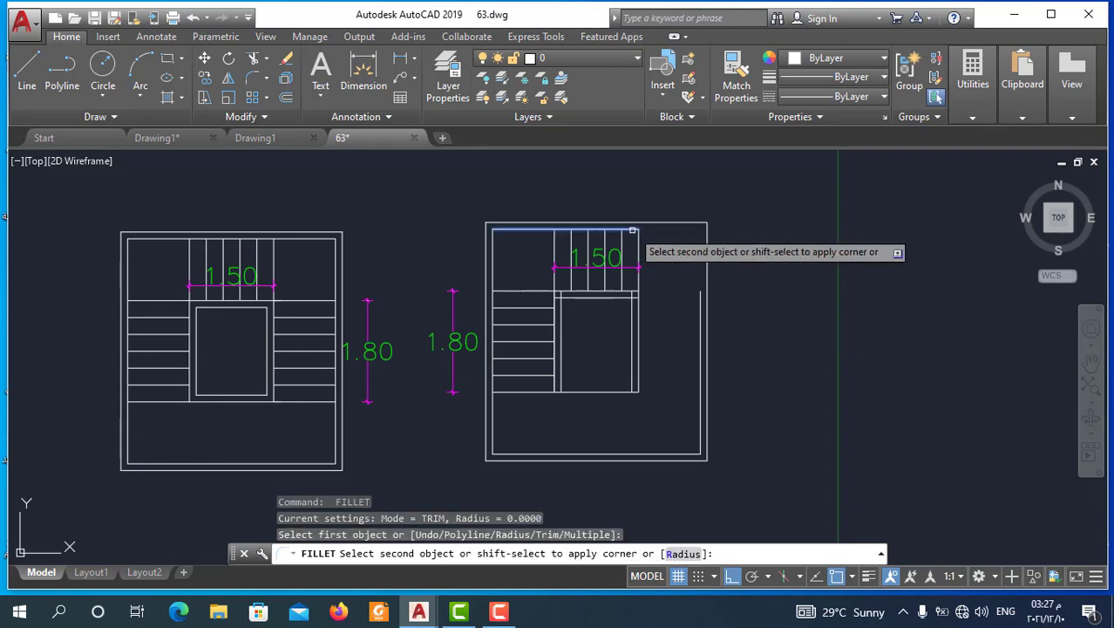
{"action": "left_click", "coordinate": [701, 303]}
{"action": "scroll", "coordinate": [679, 300], "scroll_direction": "down", "scroll_amount": 2}
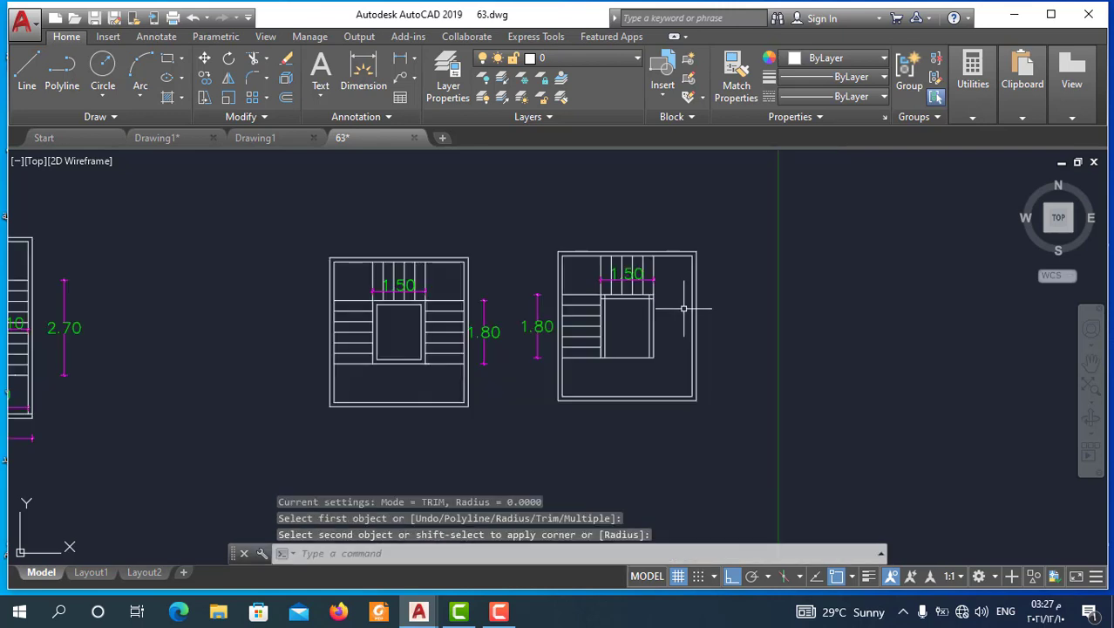
{"action": "scroll", "coordinate": [725, 310], "scroll_direction": "up", "scroll_amount": 2}
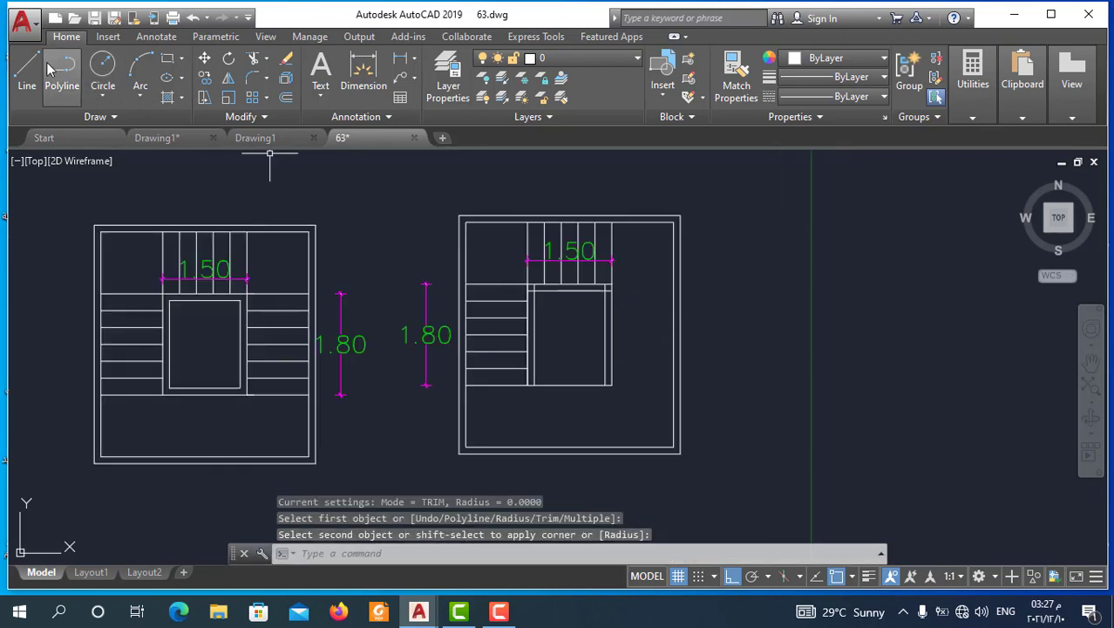
Draw the first tread line from the landing corner to the inner wall.
{"action": "scroll", "coordinate": [646, 310], "scroll_direction": "up", "scroll_amount": 4}
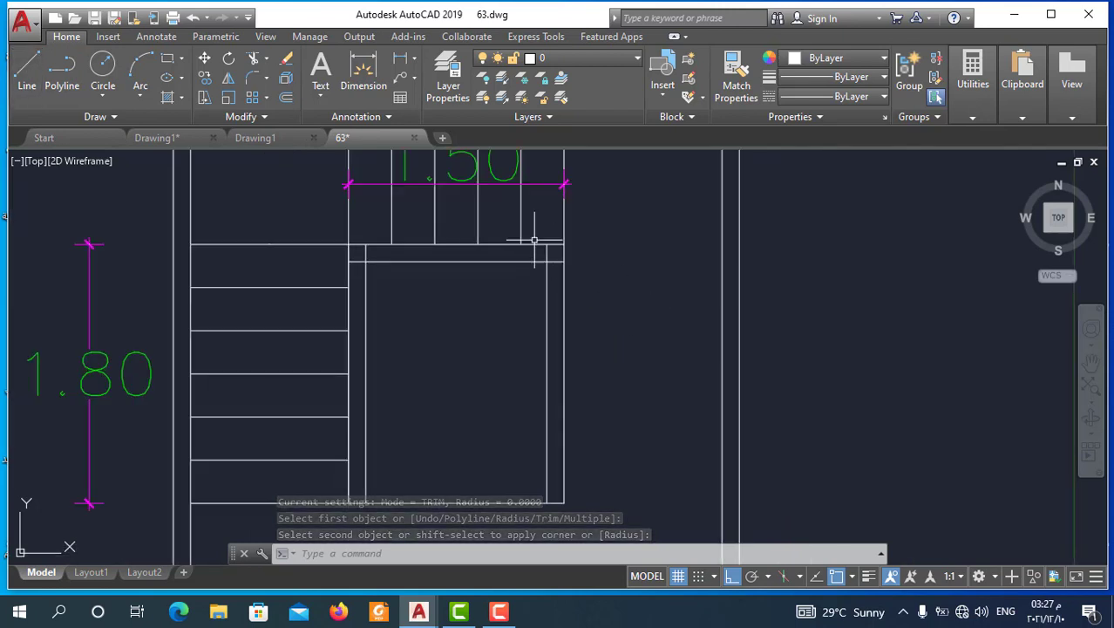
{"action": "left_click", "coordinate": [27, 68]}
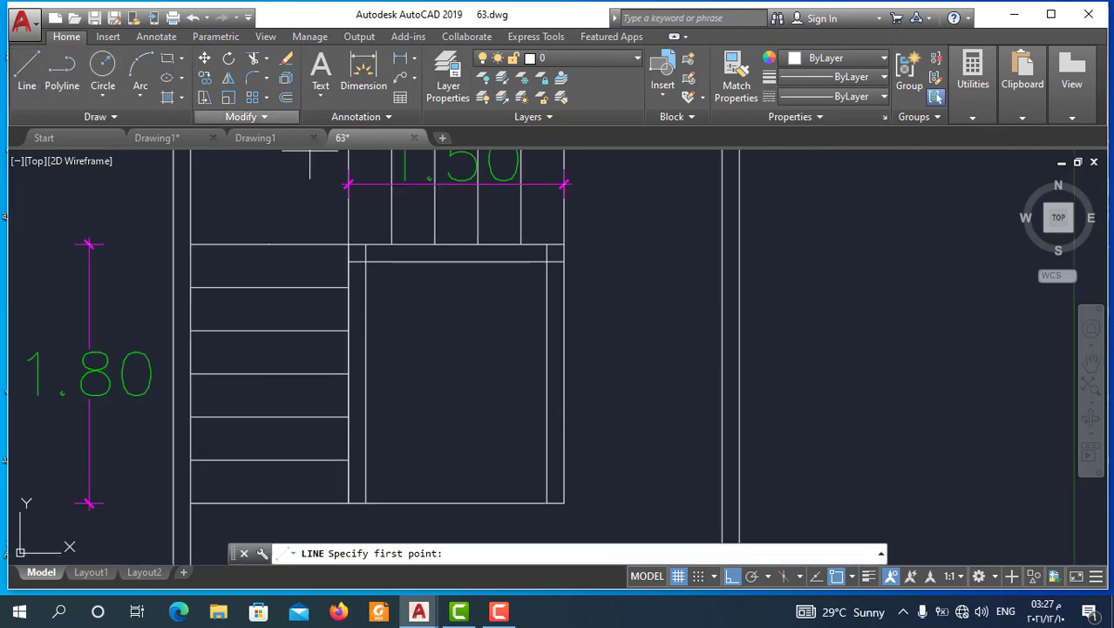
{"action": "left_click", "coordinate": [564, 245]}
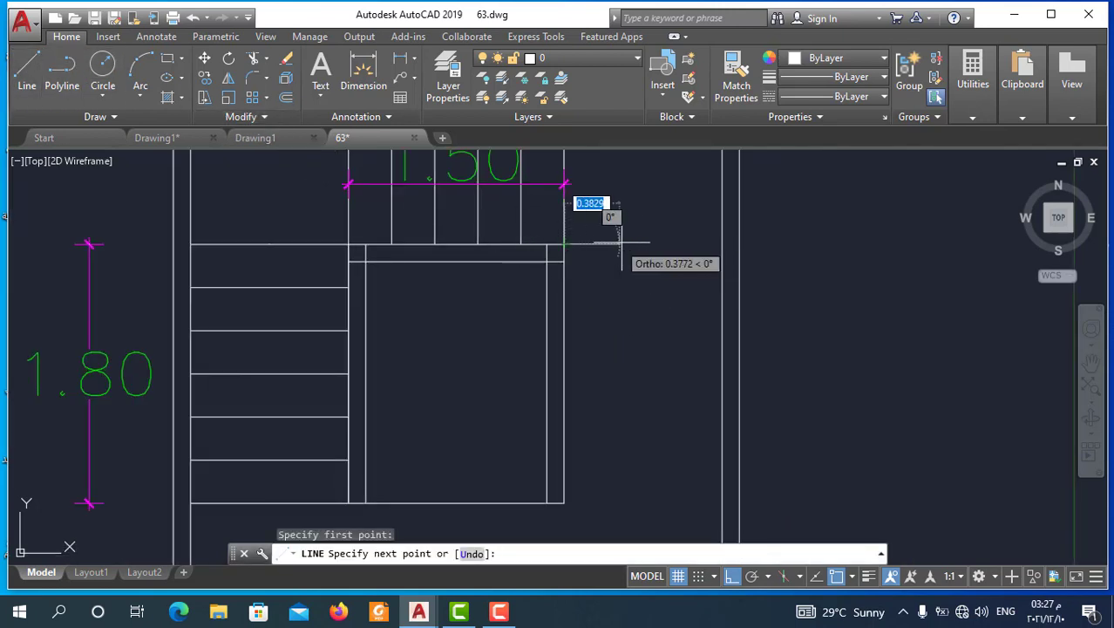
{"action": "left_click", "coordinate": [720, 244]}
{"action": "key", "text": "Escape"}
{"action": "scroll", "coordinate": [756, 303], "scroll_direction": "down", "scroll_amount": 2}
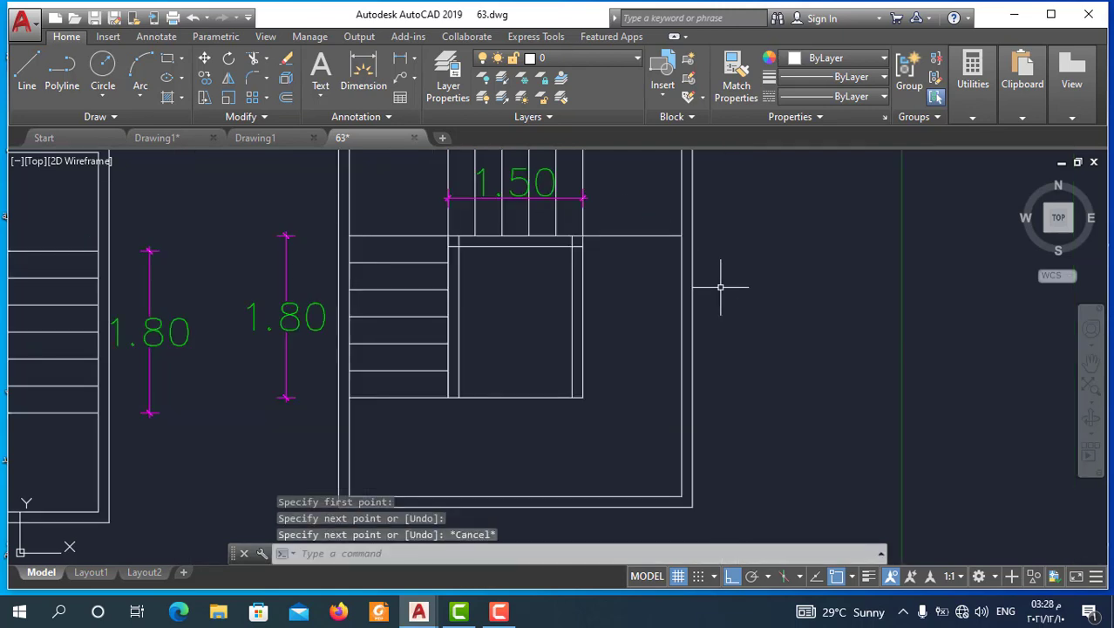
Add five more treads below it, each offset 0.3 from the previous one.
{"action": "type", "text": "o"}
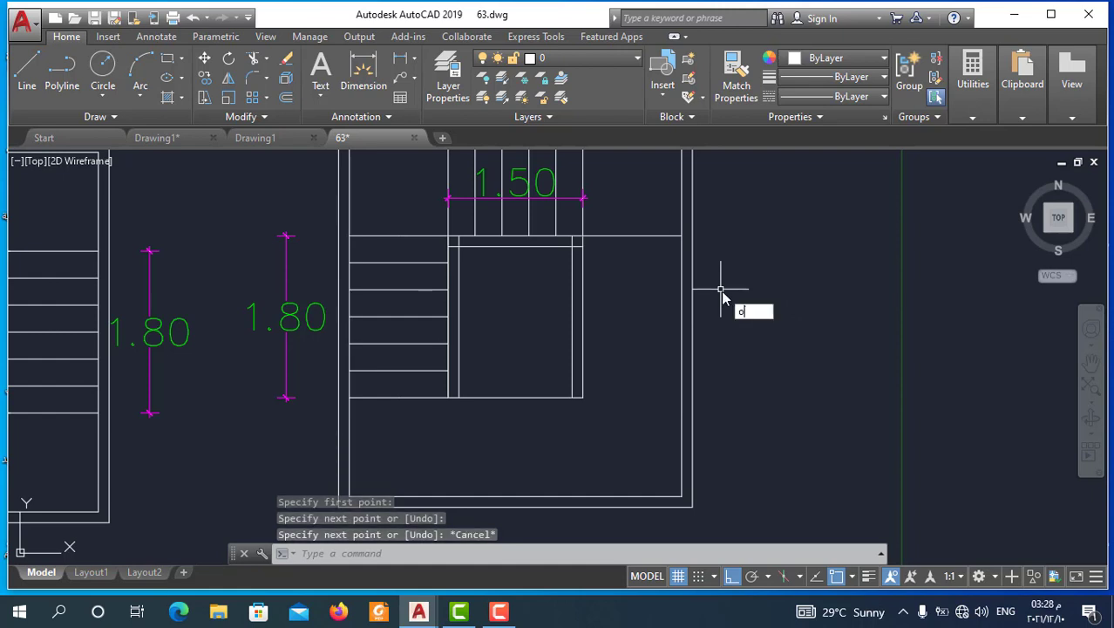
{"action": "key", "text": "Return"}
{"action": "type", "text": ".3"}
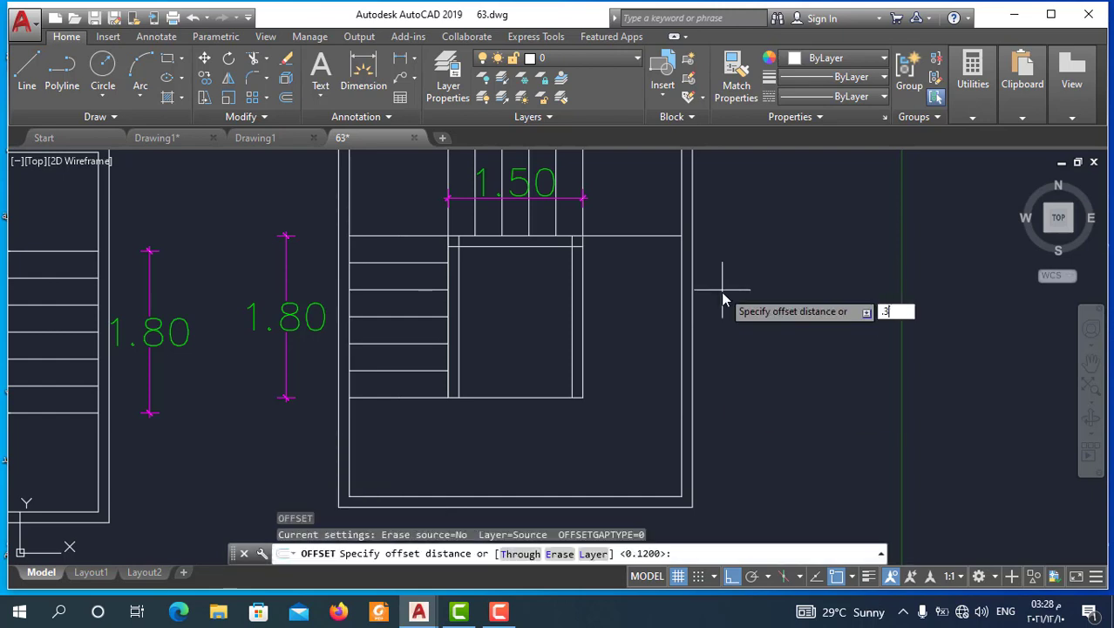
{"action": "key", "text": "Return"}
{"action": "left_click", "coordinate": [642, 236]}
{"action": "left_click", "coordinate": [636, 279]}
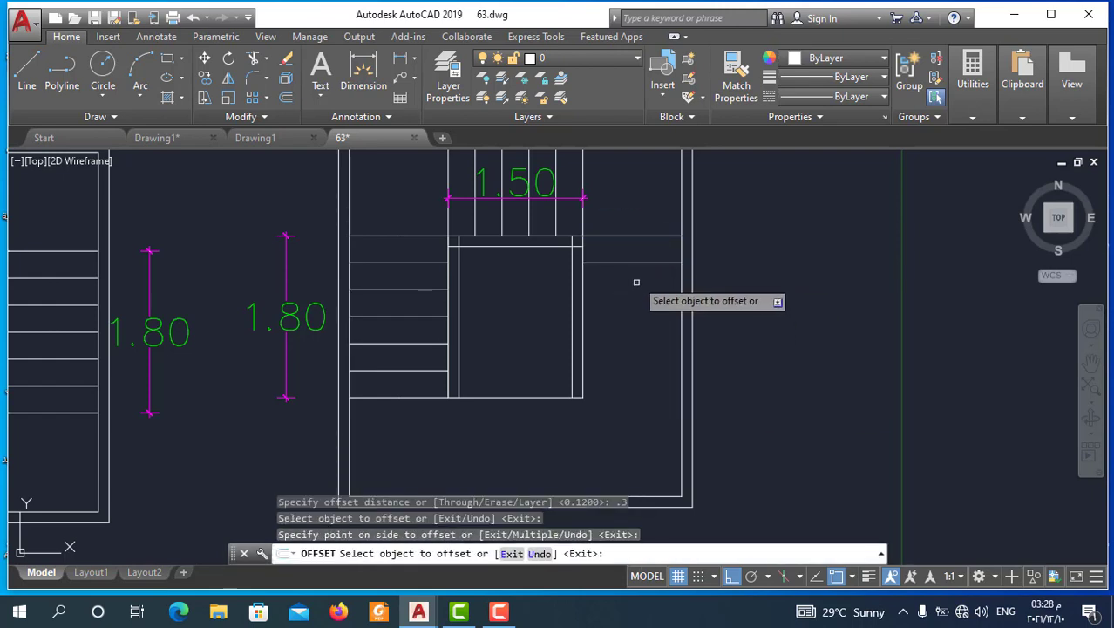
{"action": "left_click", "coordinate": [634, 259]}
{"action": "left_click", "coordinate": [642, 323]}
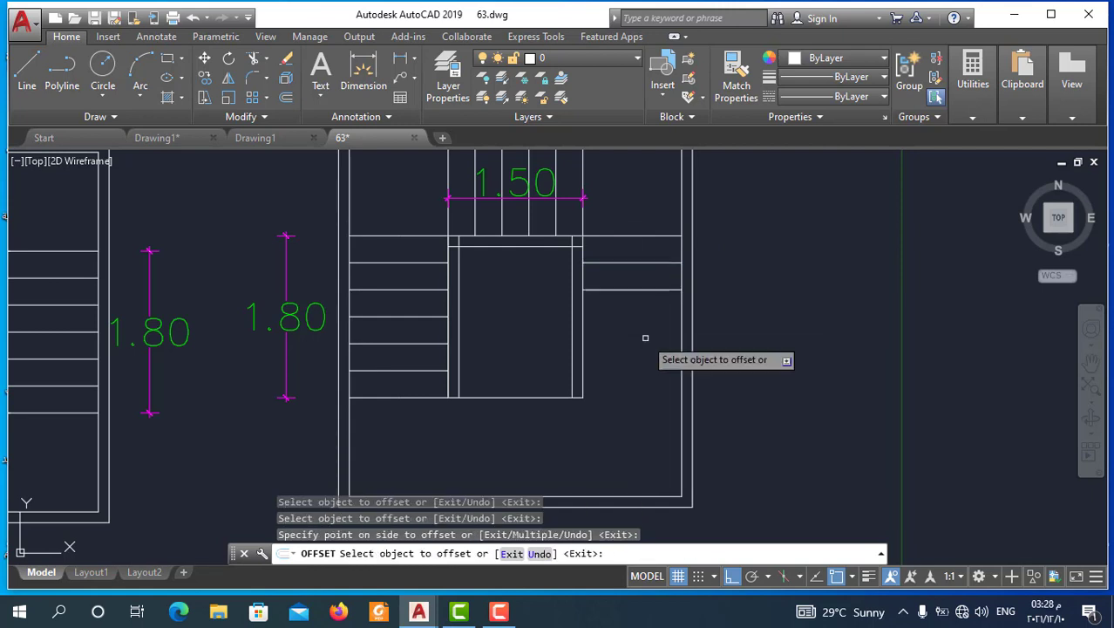
{"action": "left_click", "coordinate": [633, 290]}
{"action": "left_click", "coordinate": [639, 361]}
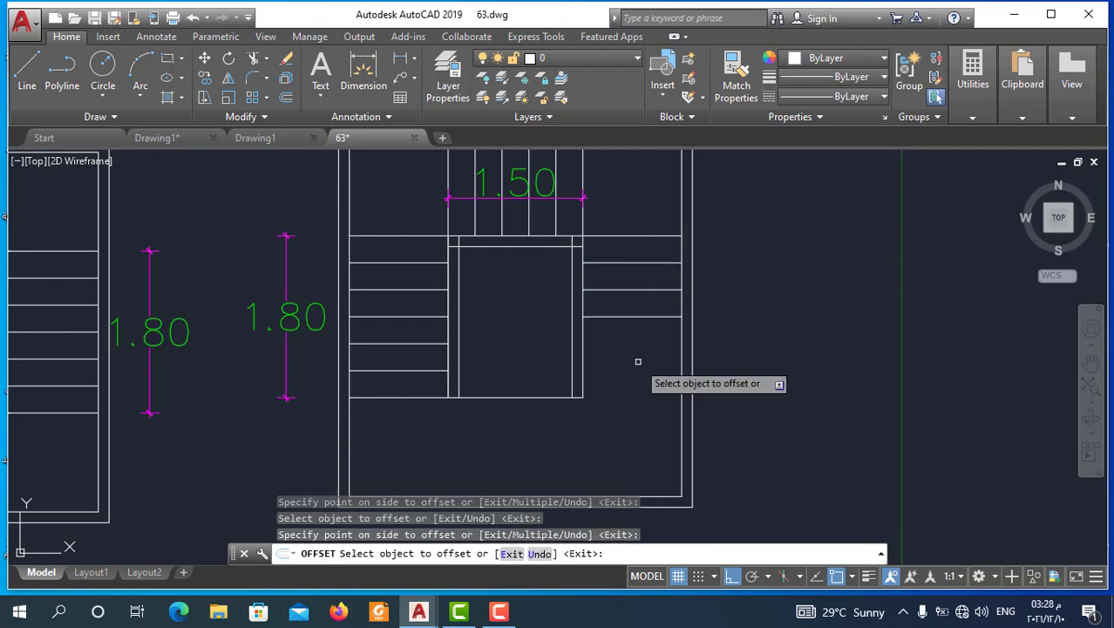
{"action": "left_click", "coordinate": [627, 318]}
{"action": "left_click", "coordinate": [627, 350]}
{"action": "left_click", "coordinate": [622, 344]}
{"action": "left_click", "coordinate": [625, 375]}
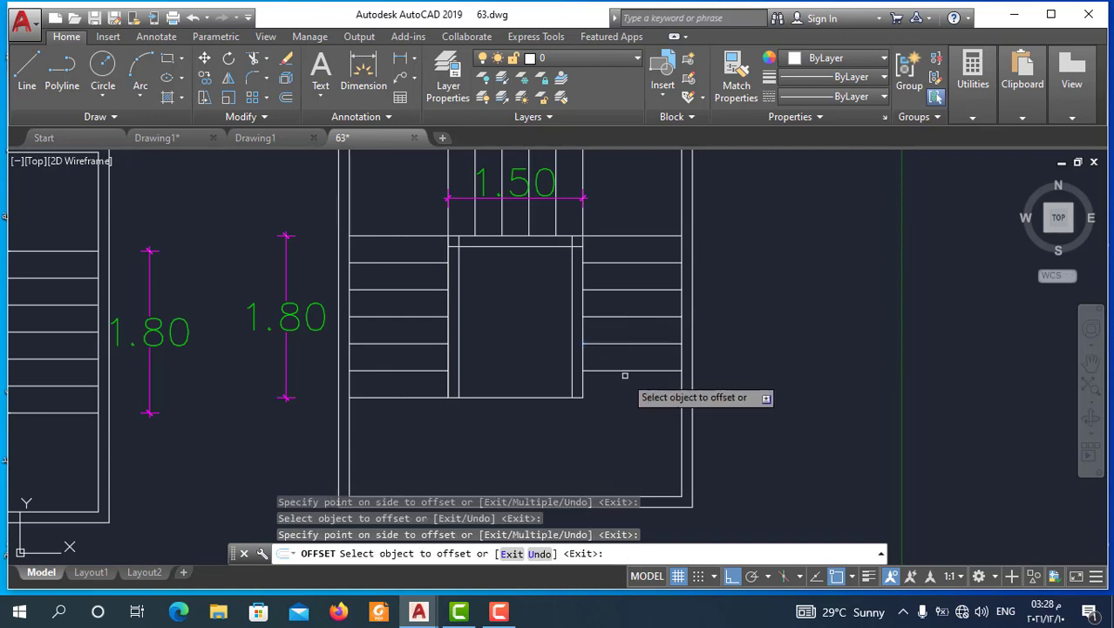
{"action": "key", "text": "Escape"}
{"action": "scroll", "coordinate": [746, 371], "scroll_direction": "down", "scroll_amount": 2}
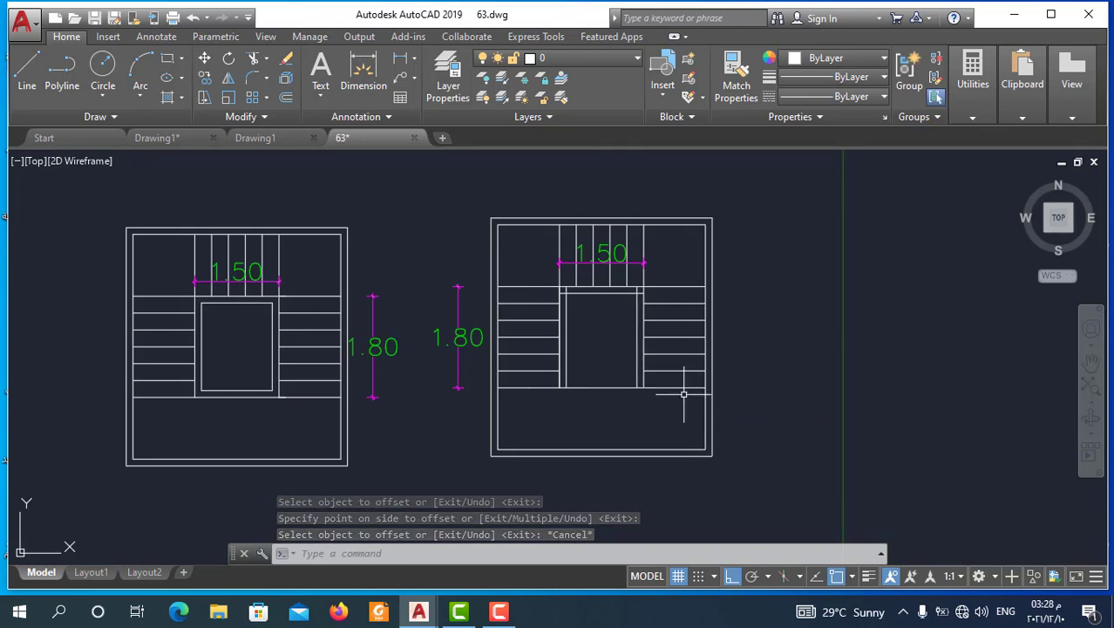
Double the stairwell's bottom edge with a parallel line 0.12 above it.
{"action": "scroll", "coordinate": [682, 389], "scroll_direction": "down", "scroll_amount": 2}
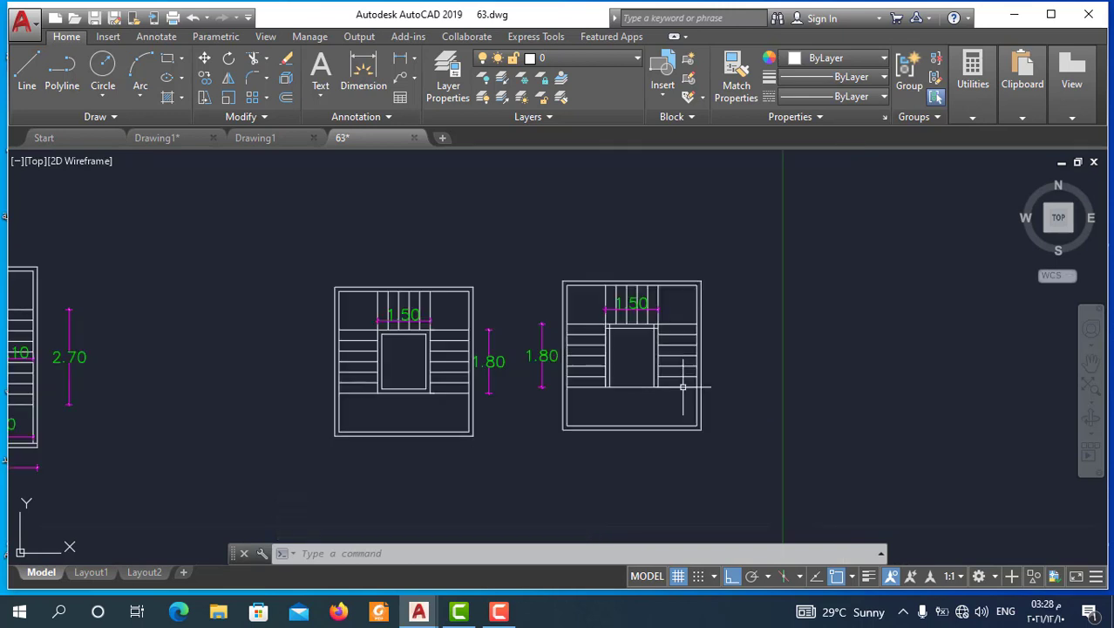
{"action": "scroll", "coordinate": [683, 387], "scroll_direction": "up", "scroll_amount": 4}
{"action": "scroll", "coordinate": [677, 379], "scroll_direction": "down", "scroll_amount": 2}
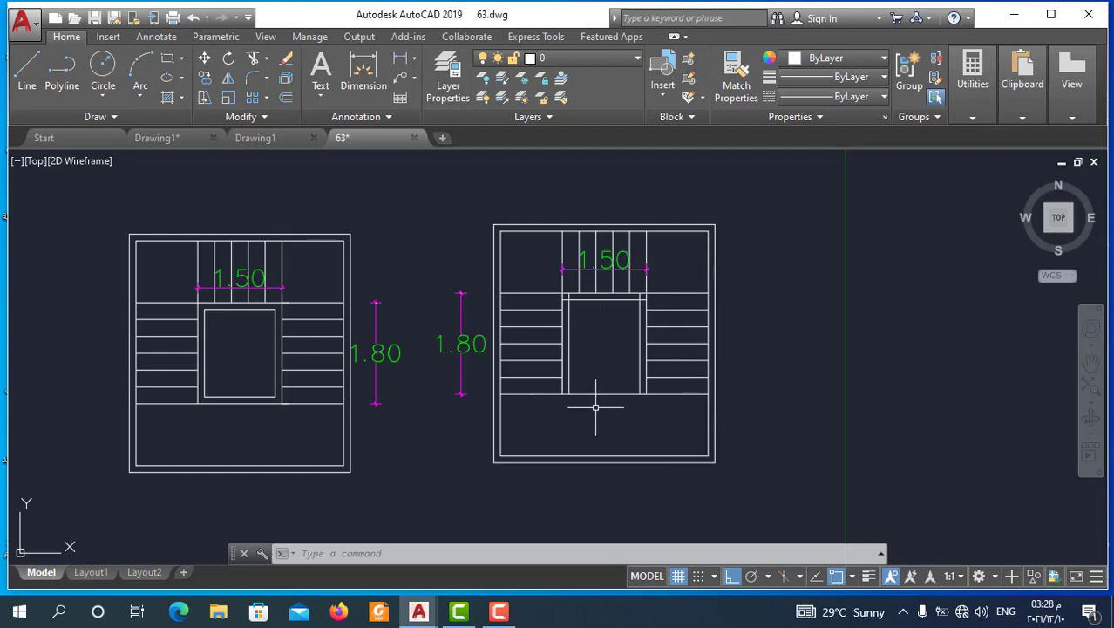
{"action": "type", "text": "p"}
{"action": "key", "text": "Return"}
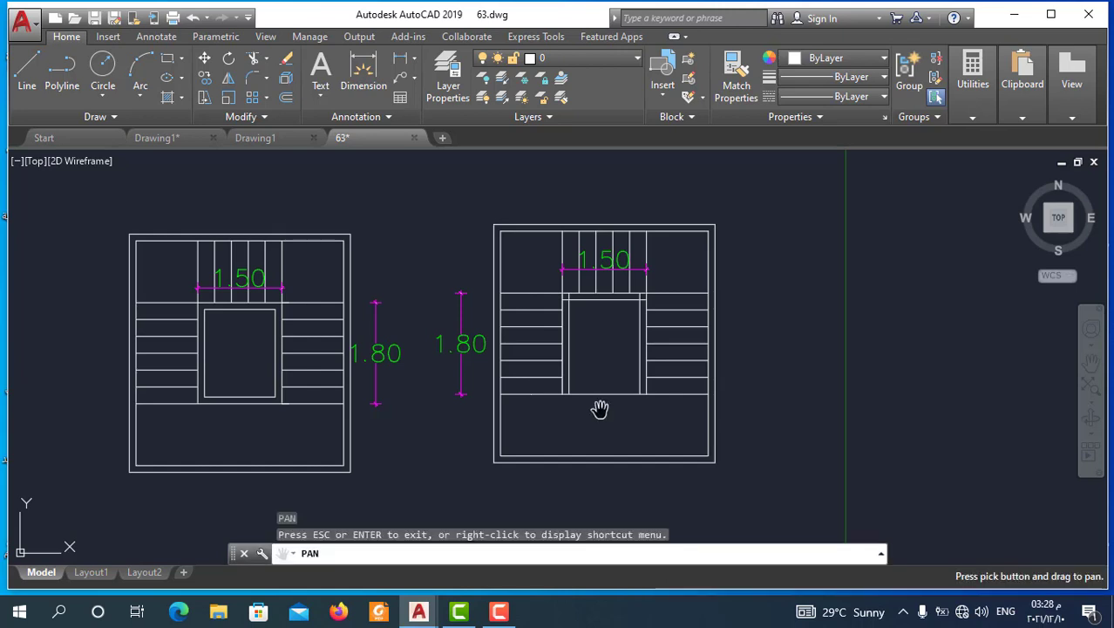
{"action": "key", "text": "Escape"}
{"action": "key", "text": "Escape"}
{"action": "type", "text": "c"}
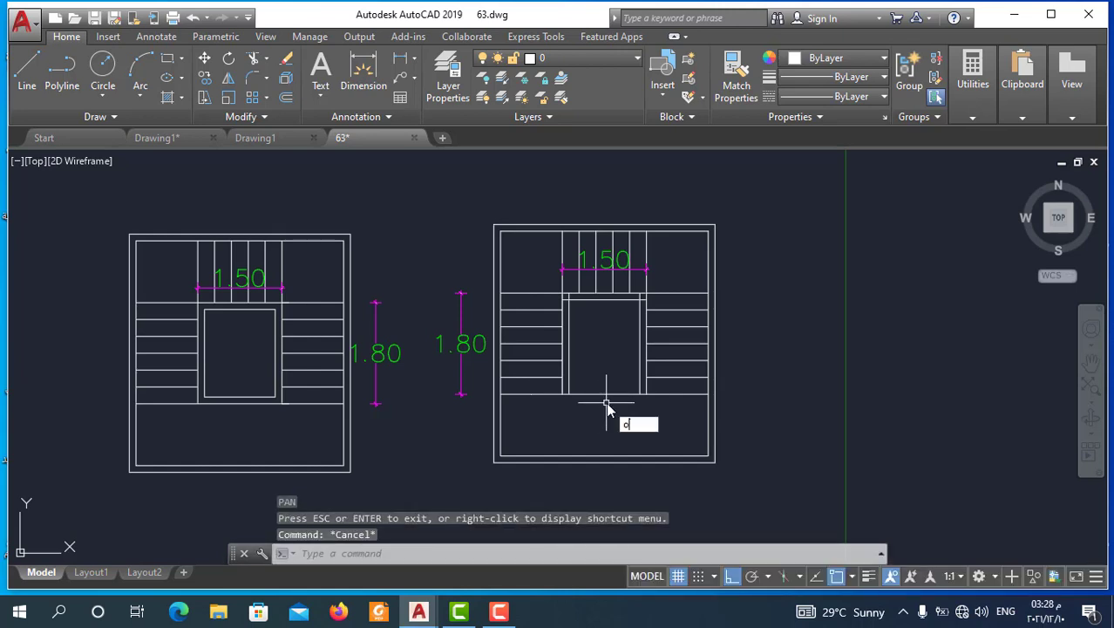
{"action": "key", "text": "Return"}
{"action": "type", "text": ".12"}
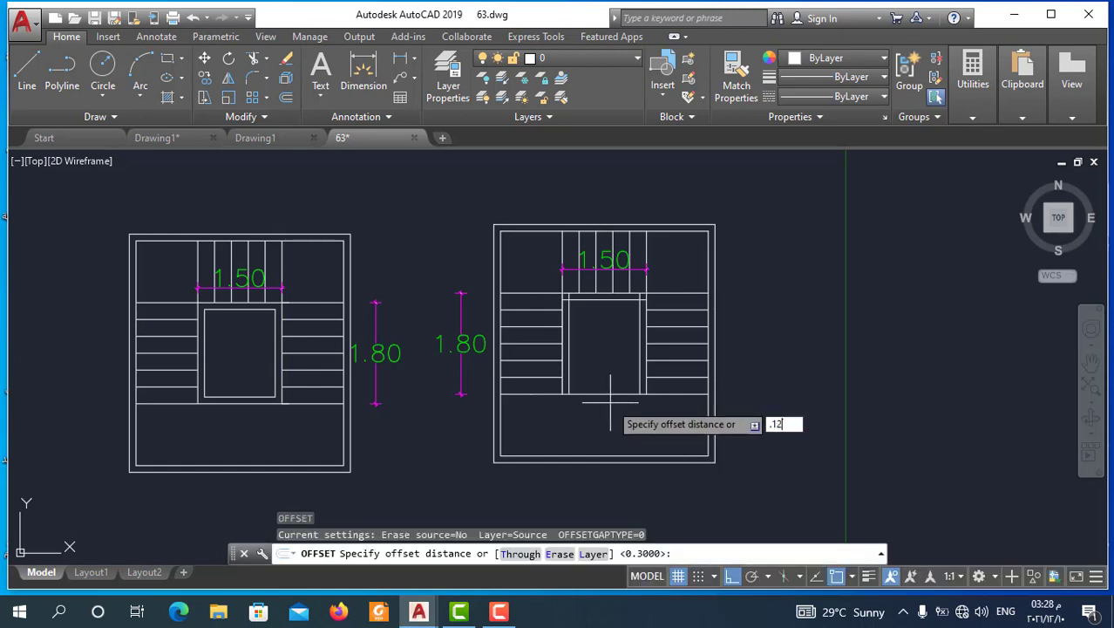
{"action": "key", "text": "Return"}
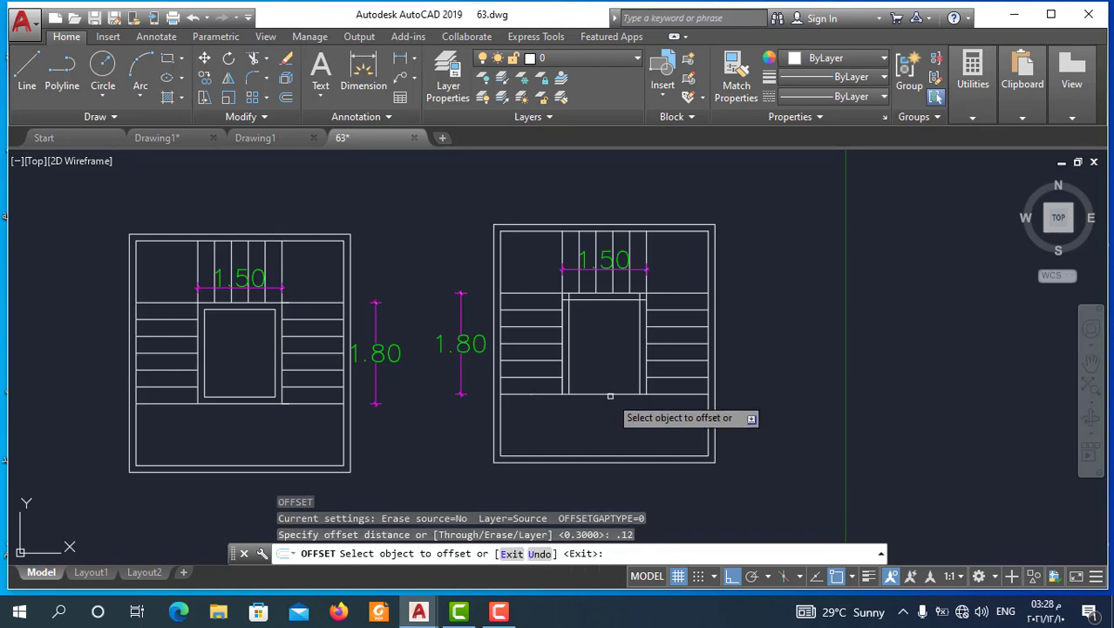
{"action": "left_click", "coordinate": [610, 394]}
{"action": "left_click", "coordinate": [593, 382]}
{"action": "key", "text": "Escape"}
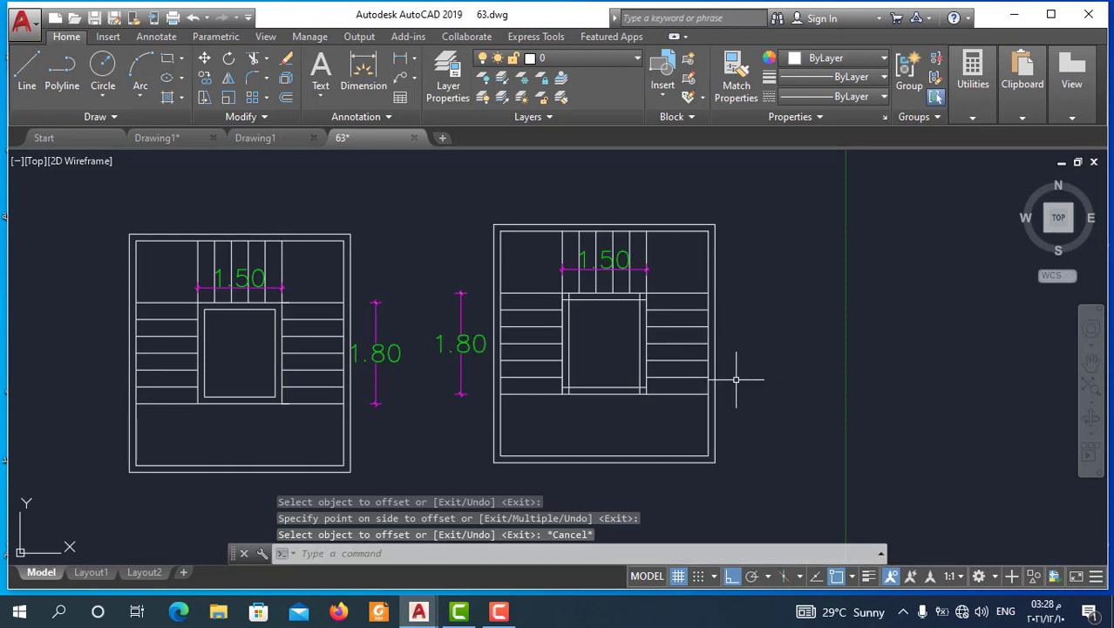
{"action": "type", "text": "tr"}
Trim away the extra bottom inner line segment of the well.
{"action": "key", "text": "Return"}
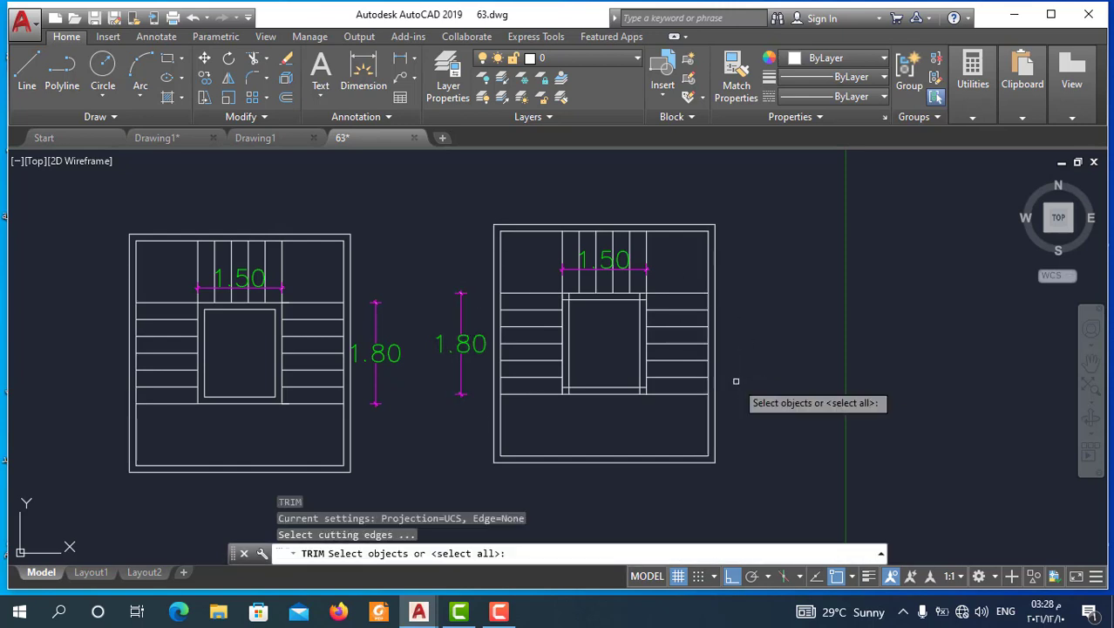
{"action": "key", "text": "Return"}
{"action": "scroll", "coordinate": [610, 414], "scroll_direction": "up", "scroll_amount": 3}
{"action": "left_click", "coordinate": [670, 363]}
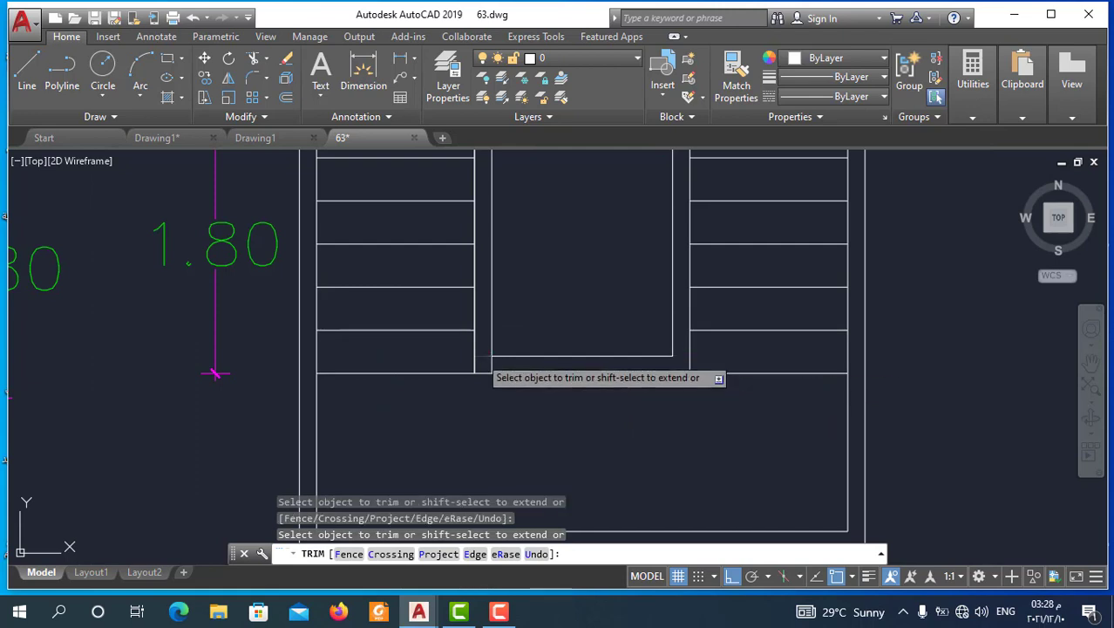
{"action": "scroll", "coordinate": [577, 373], "scroll_direction": "down", "scroll_amount": 4}
{"action": "scroll", "coordinate": [577, 372], "scroll_direction": "up", "scroll_amount": 2}
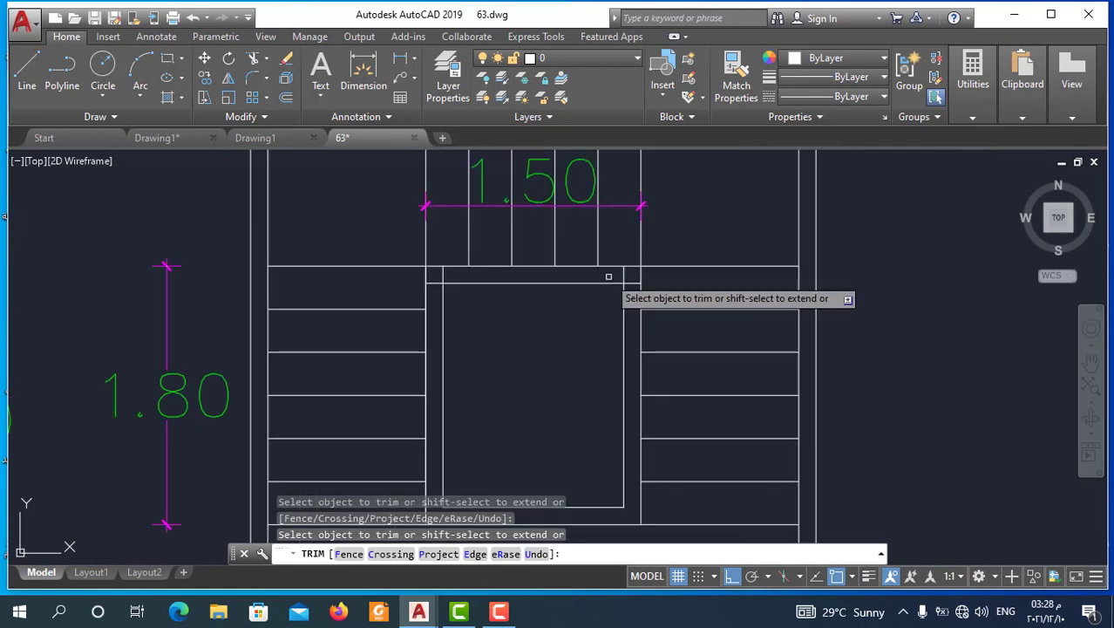
{"action": "scroll", "coordinate": [602, 274], "scroll_direction": "up", "scroll_amount": 2}
Trim the short vertical stubs and the small horizontal overhang by the well.
{"action": "left_click", "coordinate": [651, 269]}
{"action": "left_click", "coordinate": [636, 273]}
{"action": "left_click", "coordinate": [635, 274]}
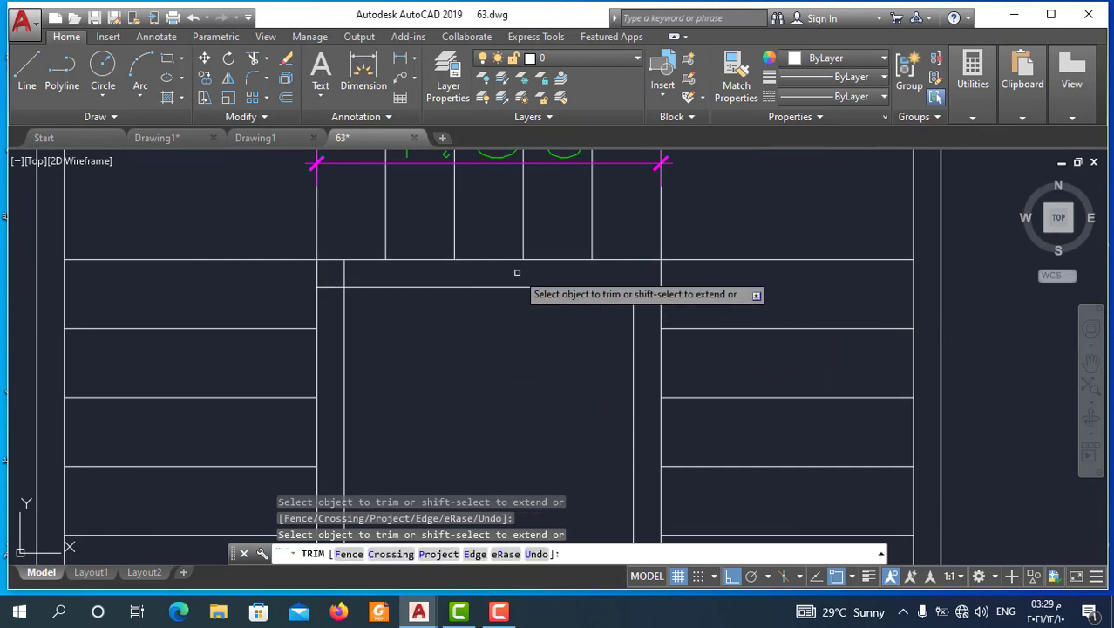
{"action": "left_click", "coordinate": [344, 272]}
{"action": "left_click", "coordinate": [336, 286]}
{"action": "scroll", "coordinate": [498, 353], "scroll_direction": "down", "scroll_amount": 5}
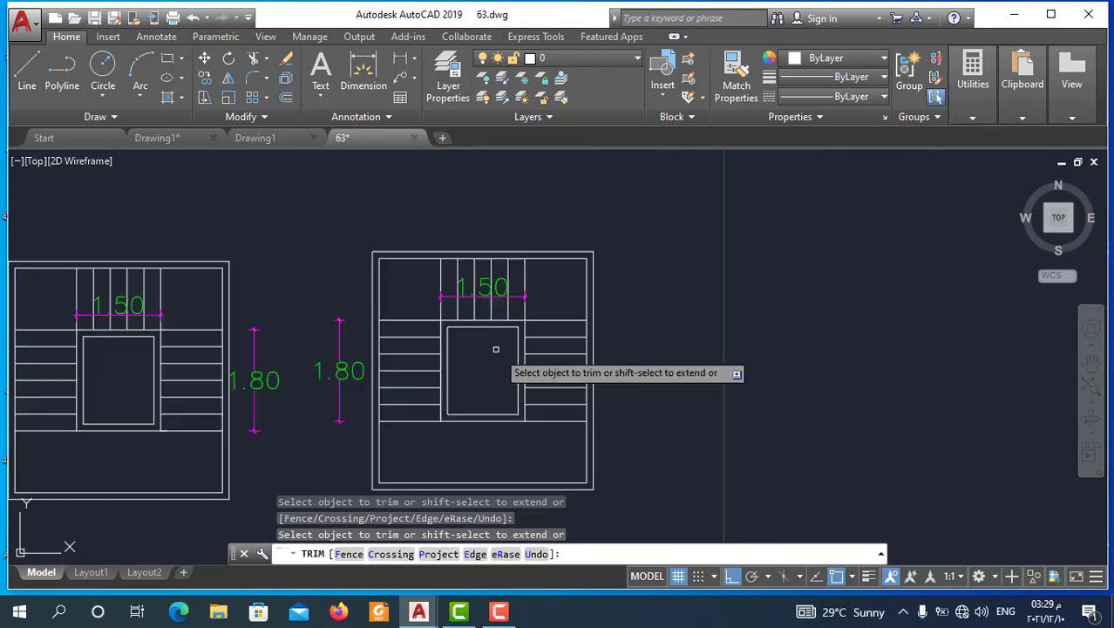
{"action": "key", "text": "Escape"}
{"action": "scroll", "coordinate": [651, 281], "scroll_direction": "down", "scroll_amount": 2}
{"action": "scroll", "coordinate": [638, 327], "scroll_direction": "up", "scroll_amount": 3}
{"action": "scroll", "coordinate": [692, 300], "scroll_direction": "down", "scroll_amount": 2}
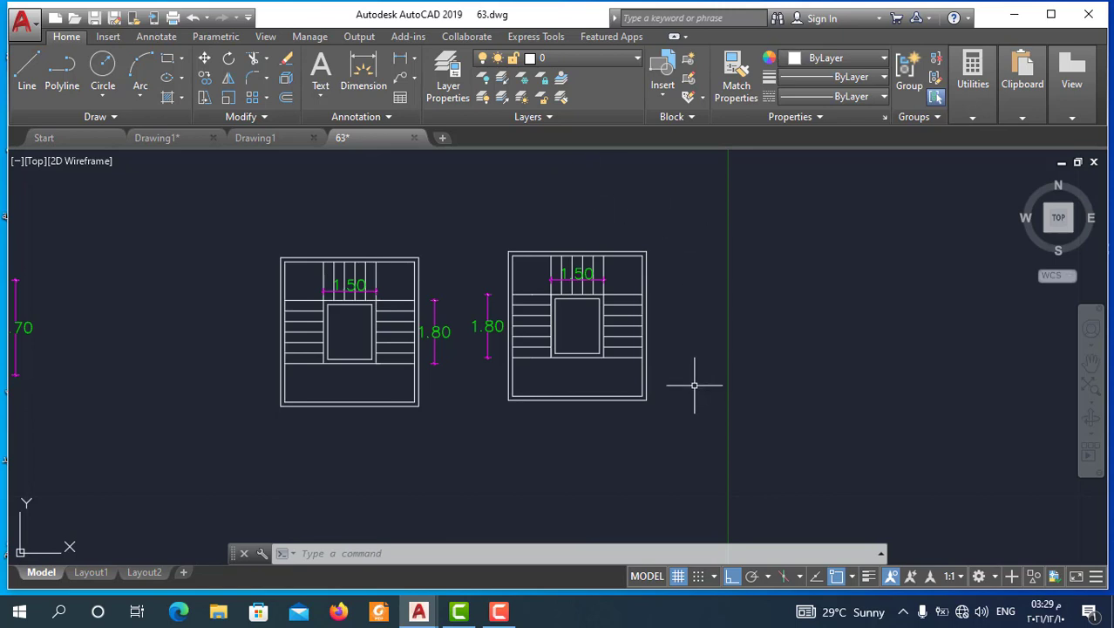
Dimension the right staircase's 3.94 overall width below the plan and its 3.70 inner width.
{"action": "left_click", "coordinate": [405, 66]}
{"action": "scroll", "coordinate": [532, 436], "scroll_direction": "up", "scroll_amount": 4}
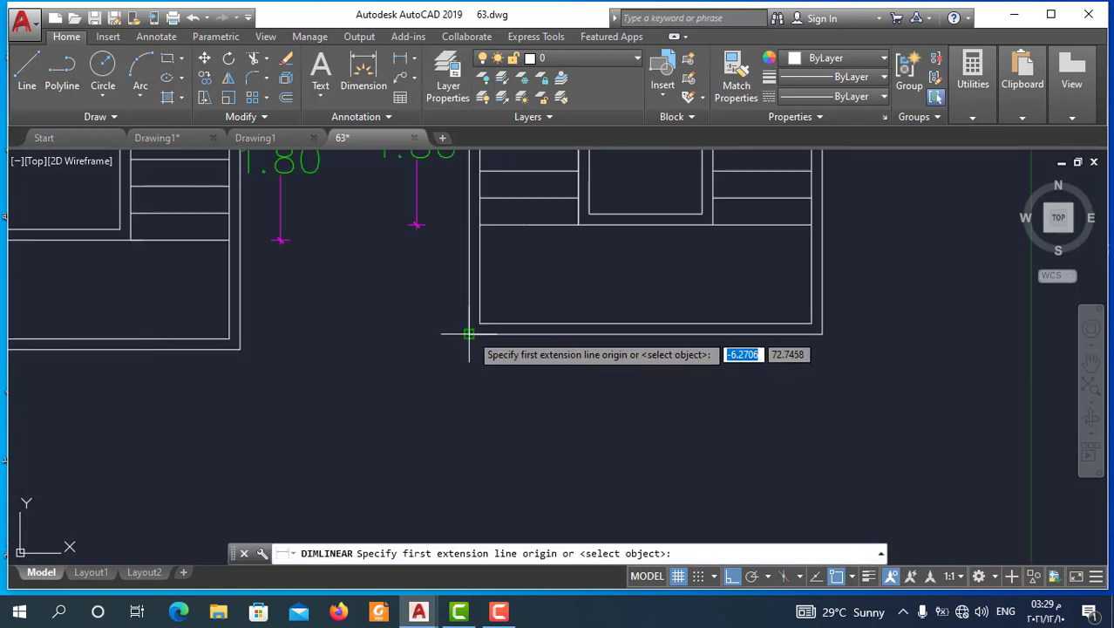
{"action": "left_click", "coordinate": [469, 334]}
{"action": "left_click", "coordinate": [822, 334]}
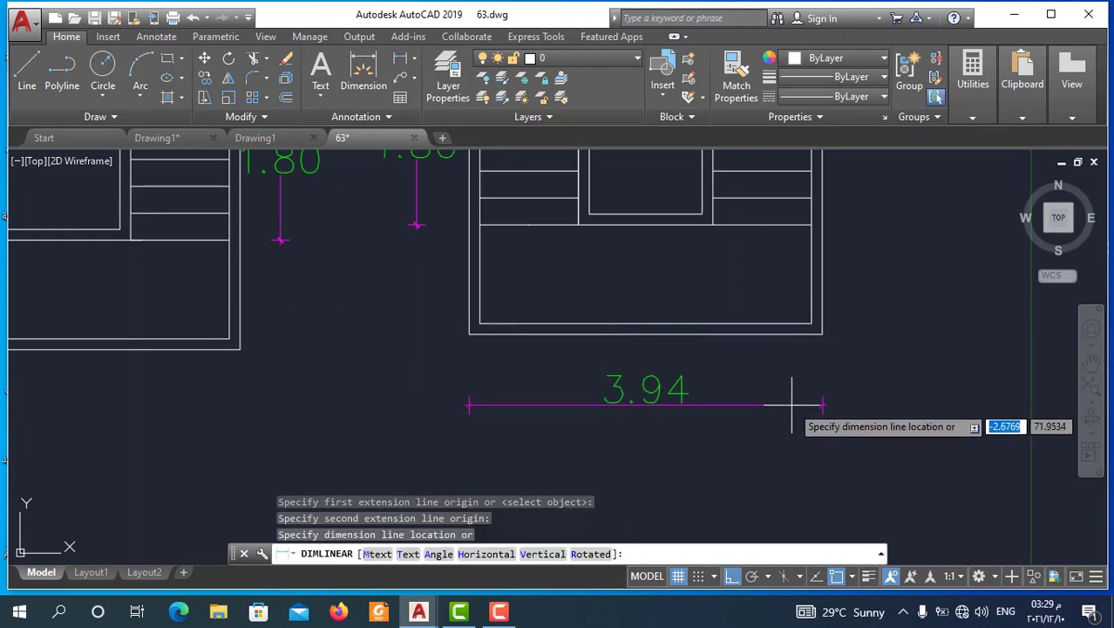
{"action": "left_click", "coordinate": [791, 404]}
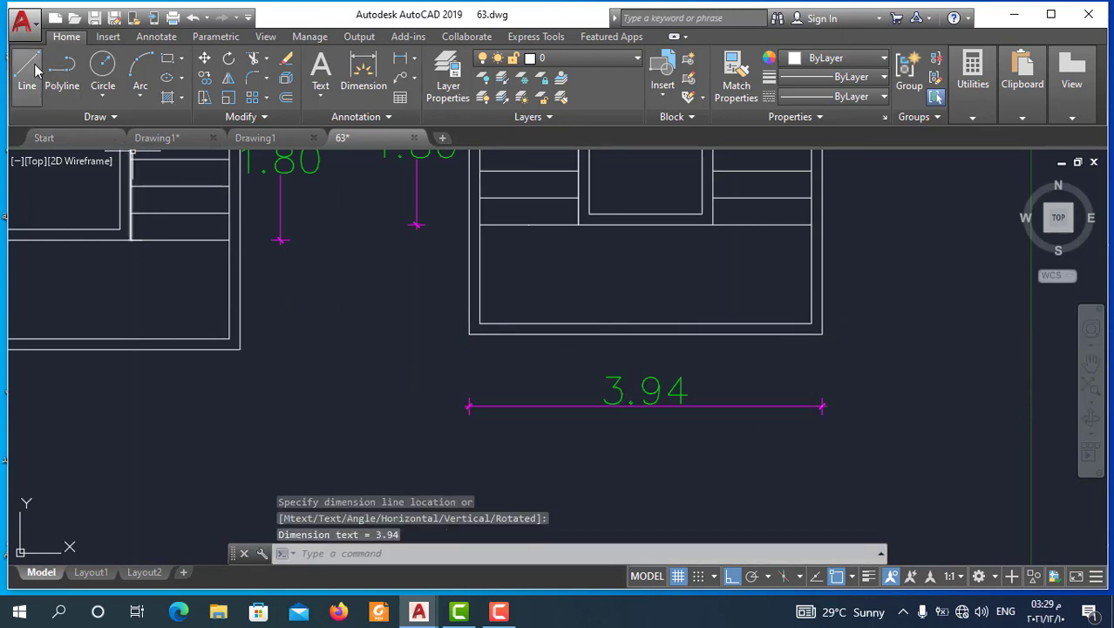
{"action": "left_click", "coordinate": [406, 65]}
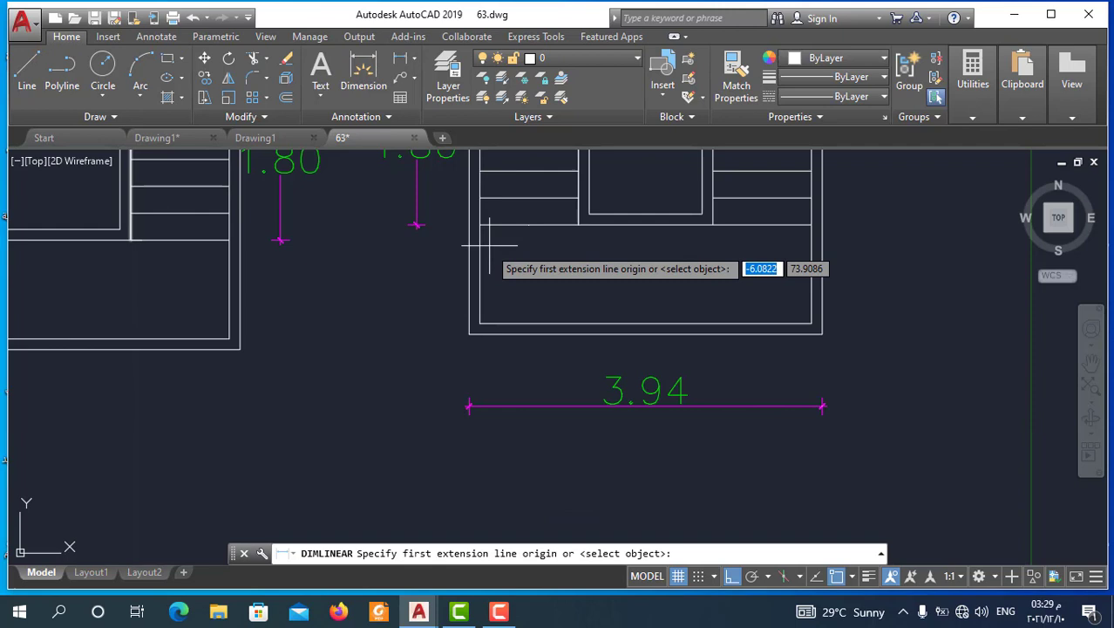
{"action": "left_click", "coordinate": [480, 325]}
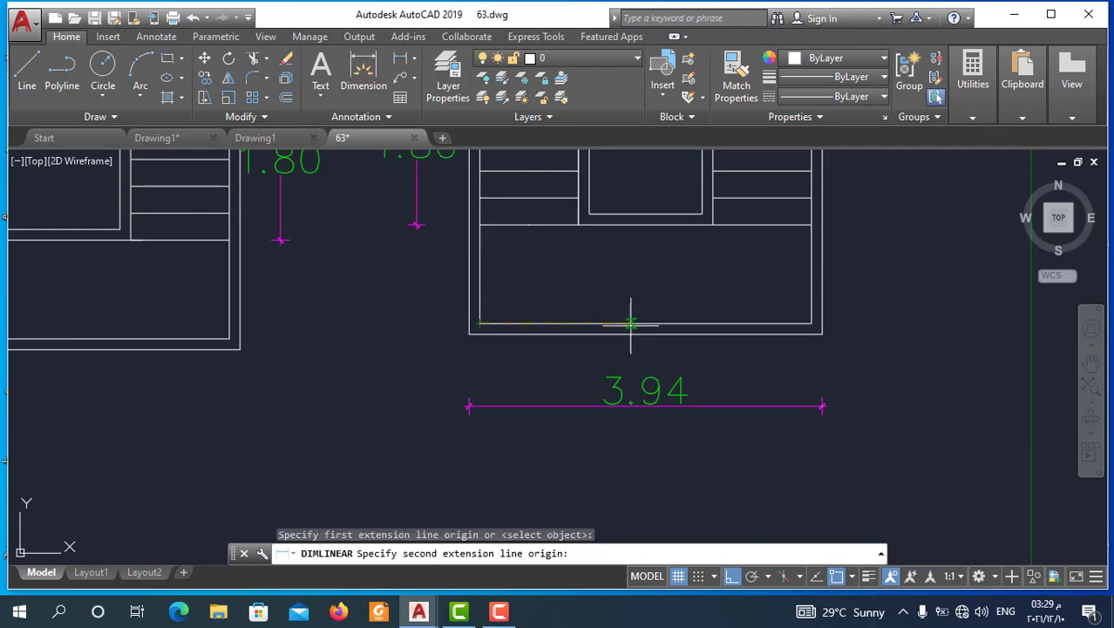
{"action": "left_click", "coordinate": [811, 324]}
{"action": "left_click", "coordinate": [803, 318]}
{"action": "scroll", "coordinate": [646, 291], "scroll_direction": "down", "scroll_amount": 3}
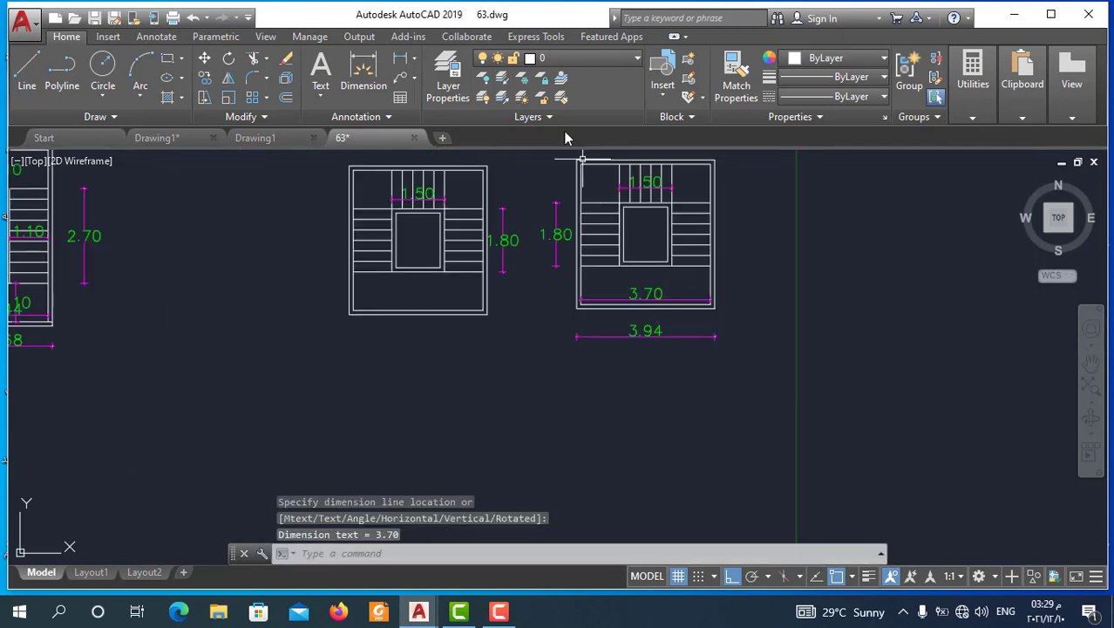
Add the 1.10 bottom landing depth between the central well and the landing's inner line.
{"action": "left_click", "coordinate": [405, 67]}
{"action": "scroll", "coordinate": [645, 296], "scroll_direction": "up", "scroll_amount": 3}
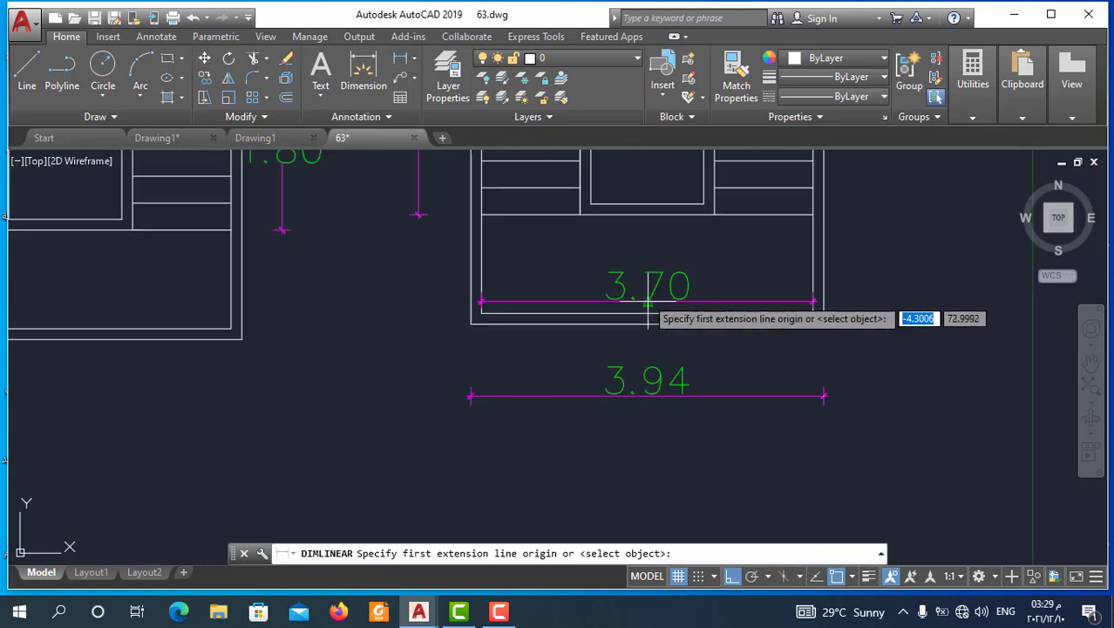
{"action": "left_click", "coordinate": [641, 217]}
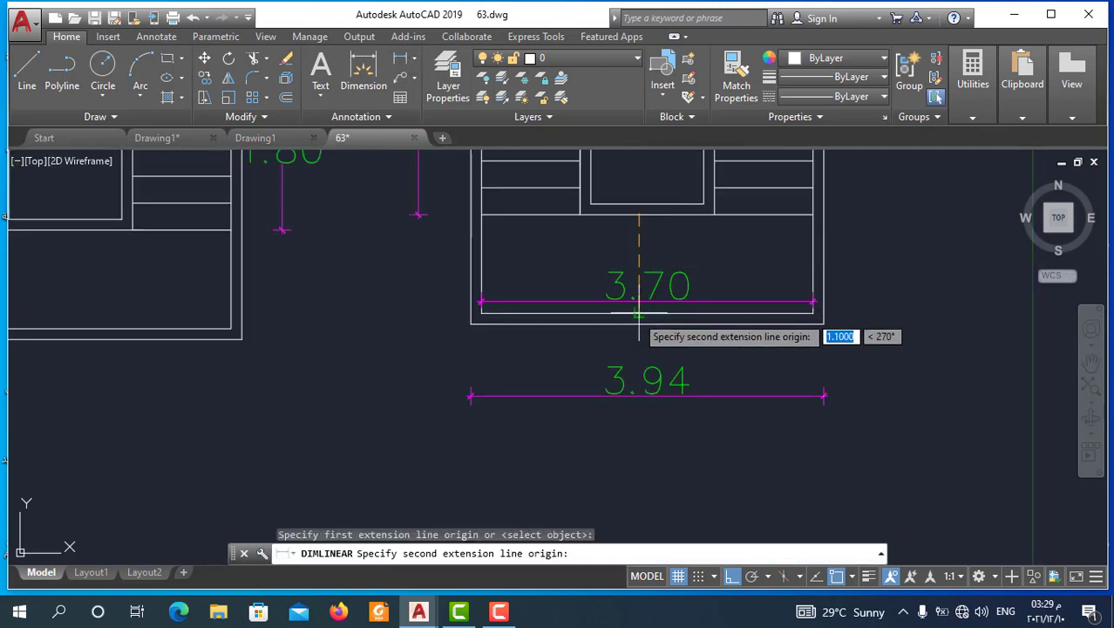
{"action": "left_click", "coordinate": [641, 312]}
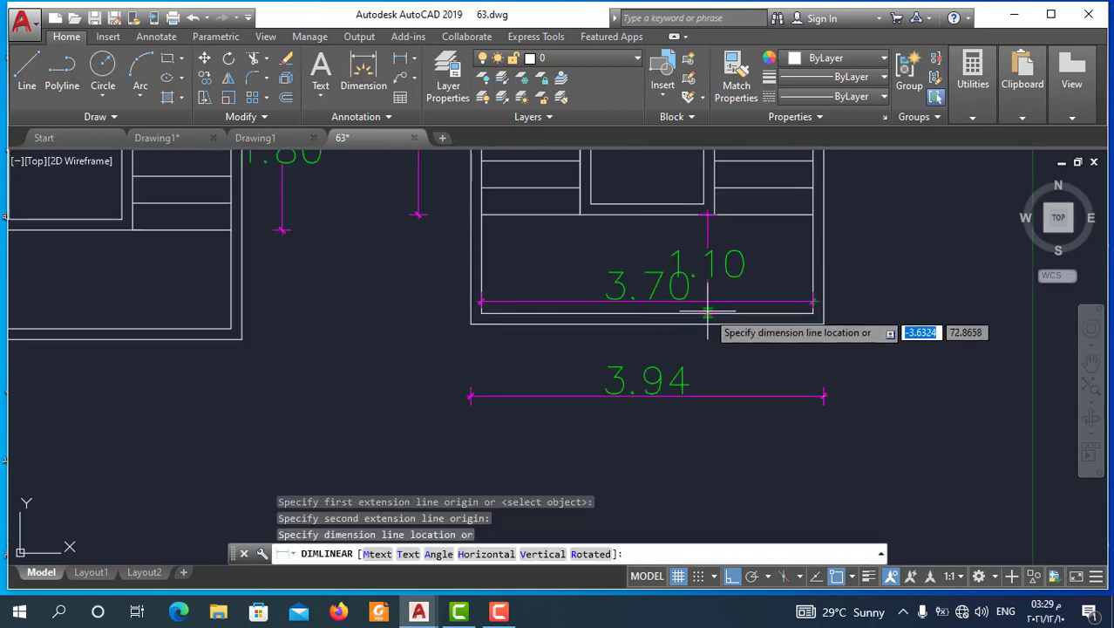
{"action": "left_click", "coordinate": [706, 307]}
{"action": "scroll", "coordinate": [593, 345], "scroll_direction": "down", "scroll_amount": 2}
{"action": "scroll", "coordinate": [593, 345], "scroll_direction": "down", "scroll_amount": 2}
{"action": "scroll", "coordinate": [568, 236], "scroll_direction": "up", "scroll_amount": 3}
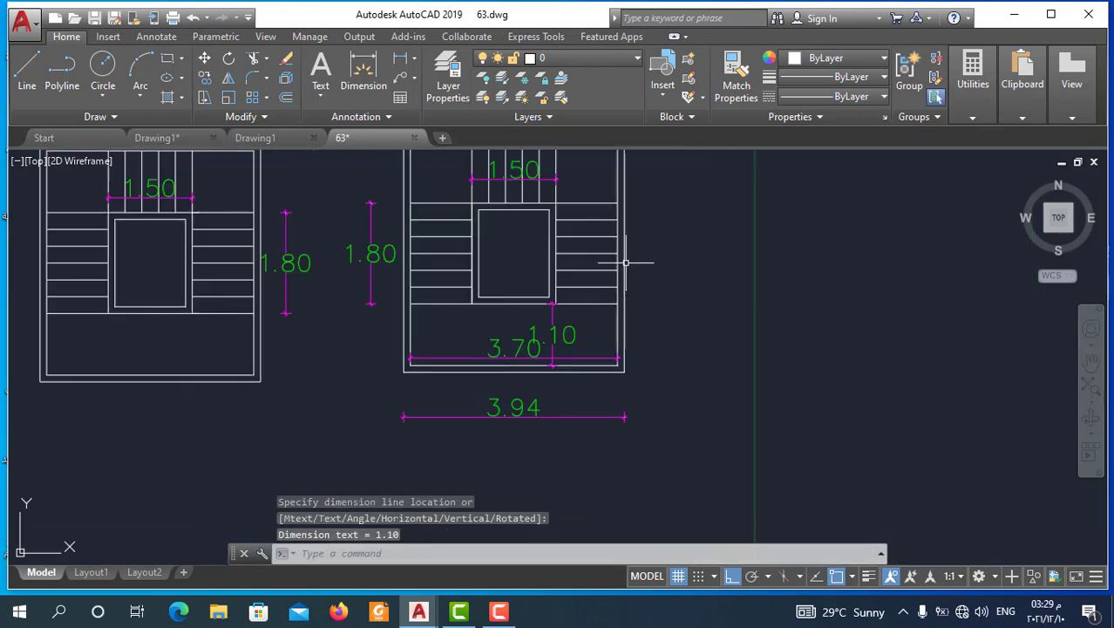
Add the 1.10 top landing depth between the central well's top edge and the inner top line.
{"action": "left_click", "coordinate": [400, 59]}
{"action": "scroll", "coordinate": [519, 322], "scroll_direction": "up", "scroll_amount": 2}
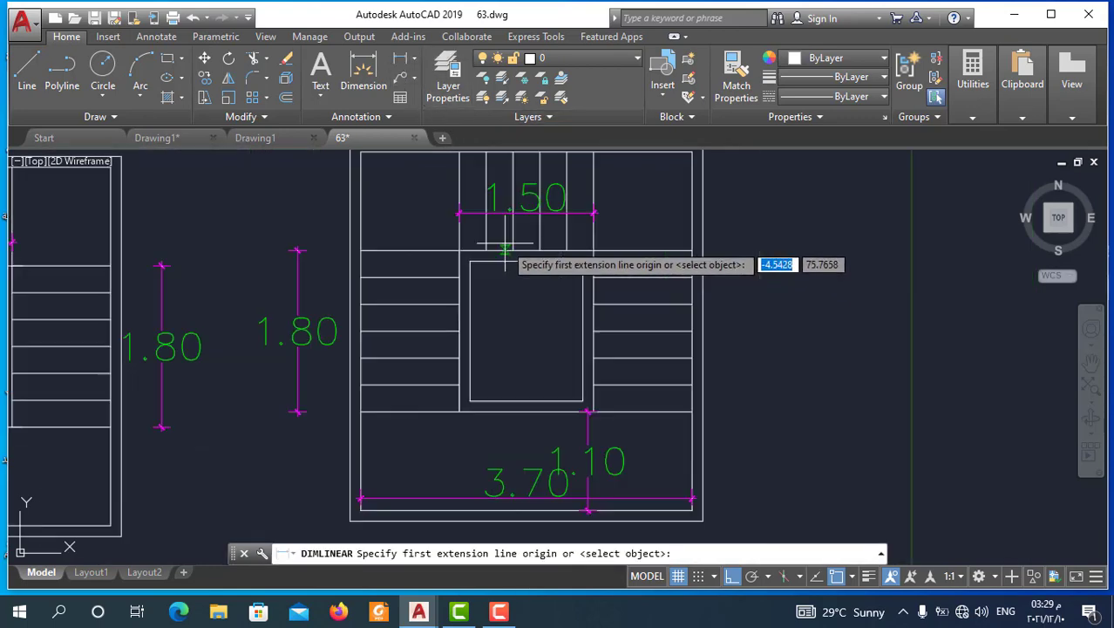
{"action": "scroll", "coordinate": [504, 248], "scroll_direction": "up", "scroll_amount": 2}
{"action": "left_click", "coordinate": [502, 253]}
{"action": "scroll", "coordinate": [510, 323], "scroll_direction": "down", "scroll_amount": 2}
{"action": "scroll", "coordinate": [523, 286], "scroll_direction": "down", "scroll_amount": 2}
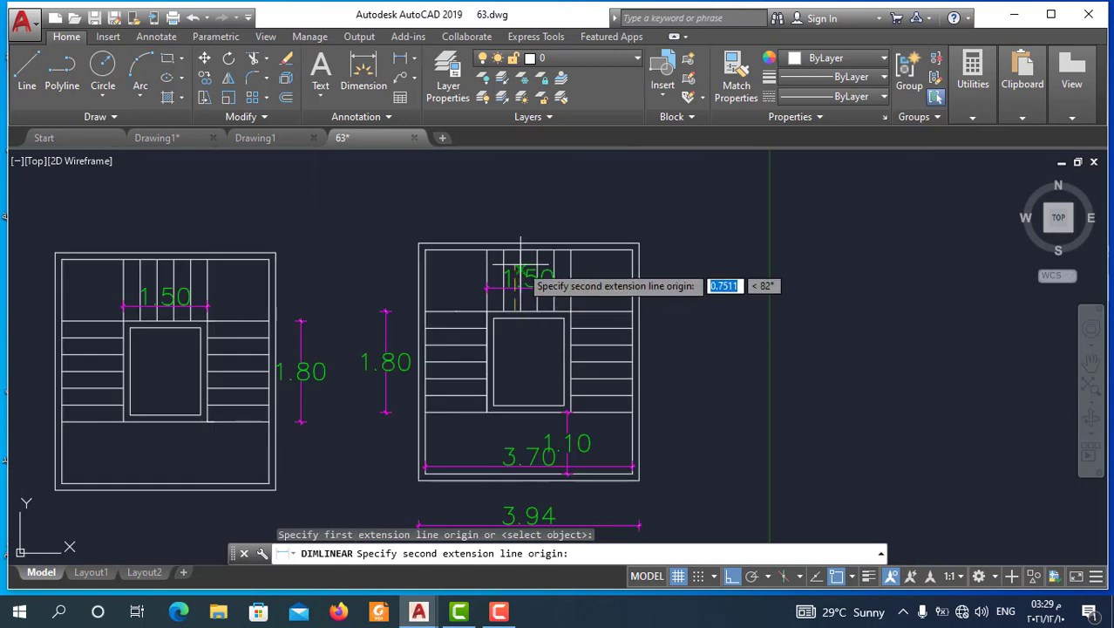
{"action": "scroll", "coordinate": [522, 262], "scroll_direction": "up", "scroll_amount": 3}
{"action": "left_click", "coordinate": [508, 246]}
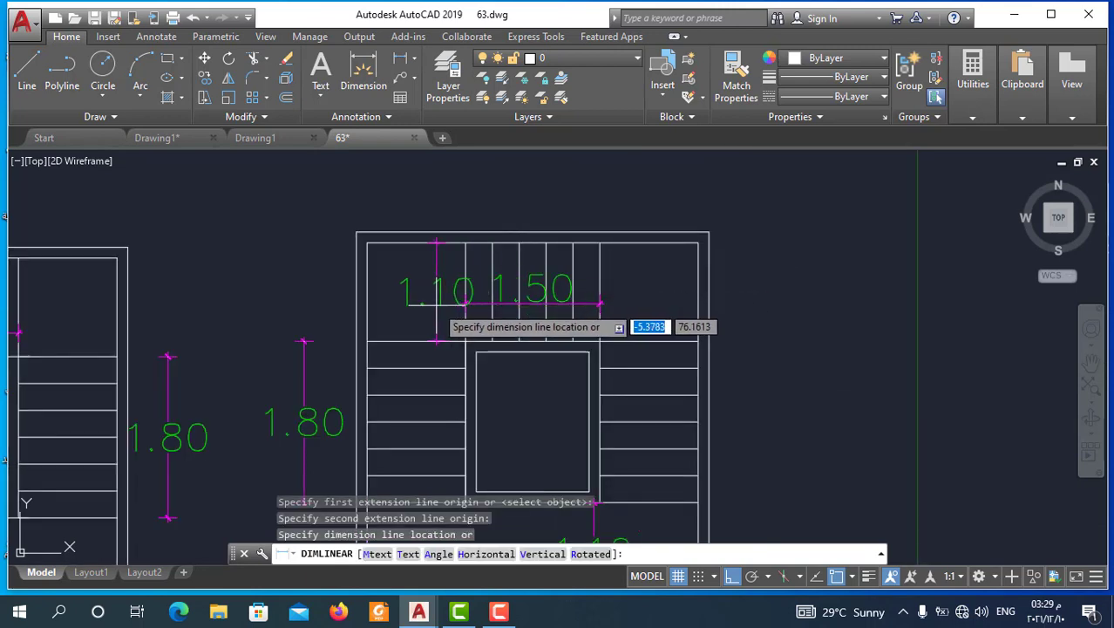
{"action": "left_click", "coordinate": [419, 292]}
{"action": "scroll", "coordinate": [492, 281], "scroll_direction": "down", "scroll_amount": 2}
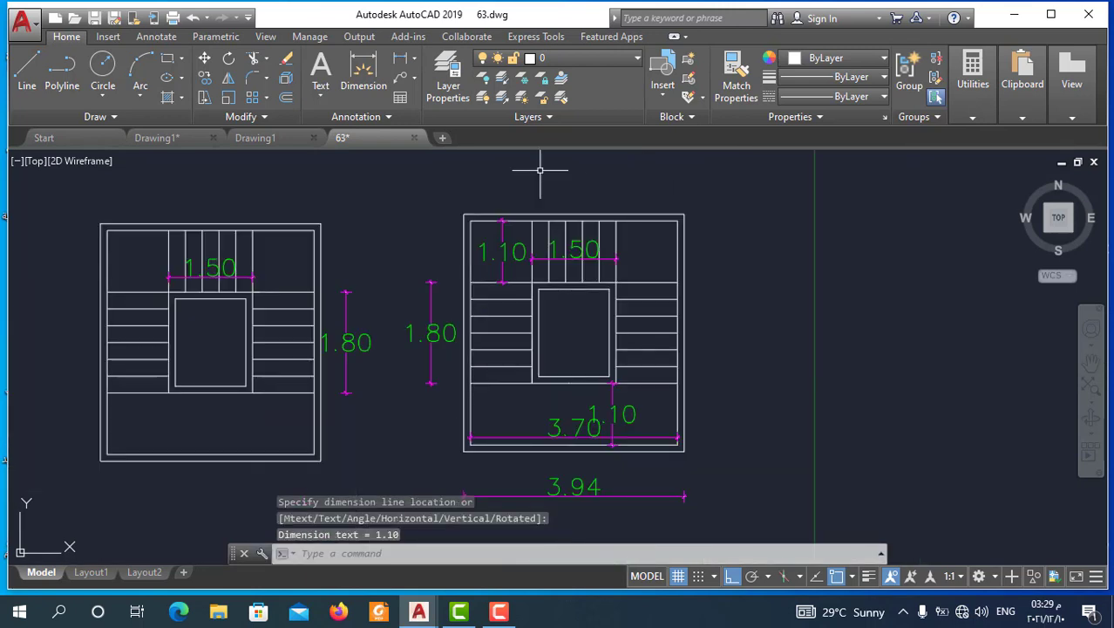
{"action": "left_click", "coordinate": [400, 59]}
{"action": "scroll", "coordinate": [494, 330], "scroll_direction": "up", "scroll_amount": 2}
{"action": "scroll", "coordinate": [494, 330], "scroll_direction": "up", "scroll_amount": 2}
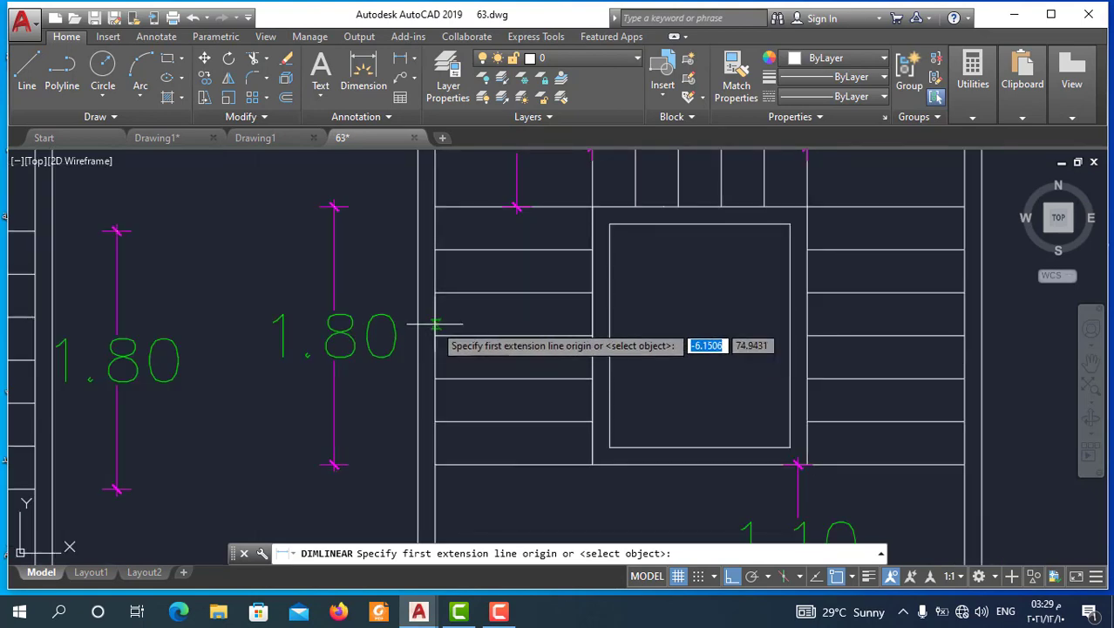
Dimension the left and right flight widths, each 1.10.
{"action": "left_click", "coordinate": [586, 321]}
{"action": "left_click", "coordinate": [592, 325]}
{"action": "left_click", "coordinate": [568, 319]}
{"action": "scroll", "coordinate": [568, 320], "scroll_direction": "down", "scroll_amount": 4}
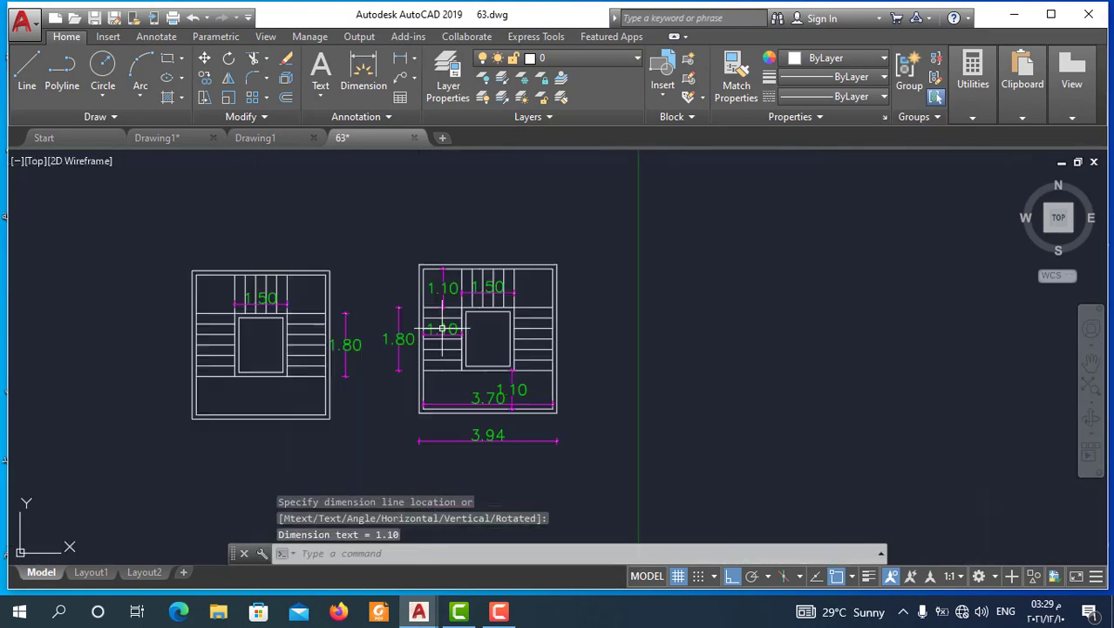
{"action": "left_click", "coordinate": [403, 60]}
{"action": "scroll", "coordinate": [498, 344], "scroll_direction": "up", "scroll_amount": 4}
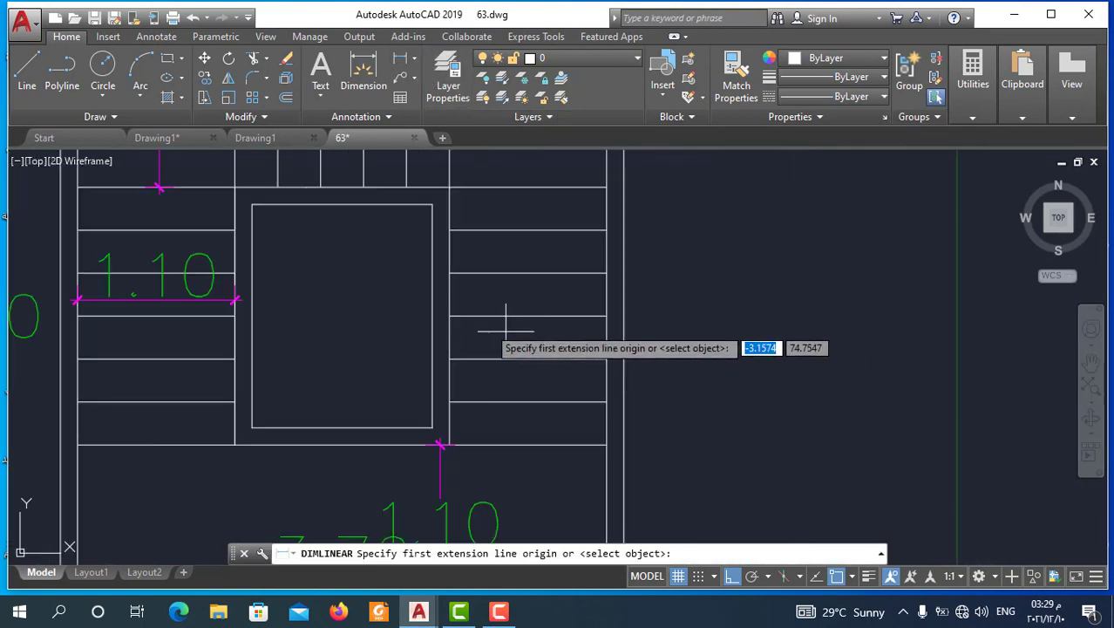
{"action": "left_click", "coordinate": [450, 299]}
{"action": "left_click", "coordinate": [610, 300]}
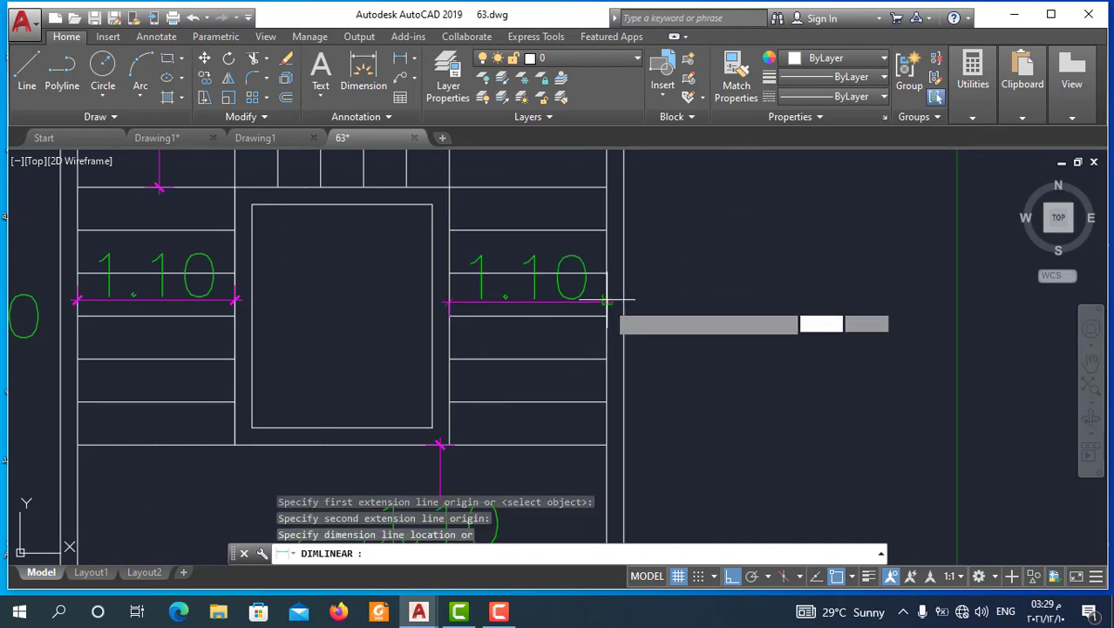
{"action": "left_click", "coordinate": [611, 299]}
{"action": "scroll", "coordinate": [685, 323], "scroll_direction": "down", "scroll_amount": 4}
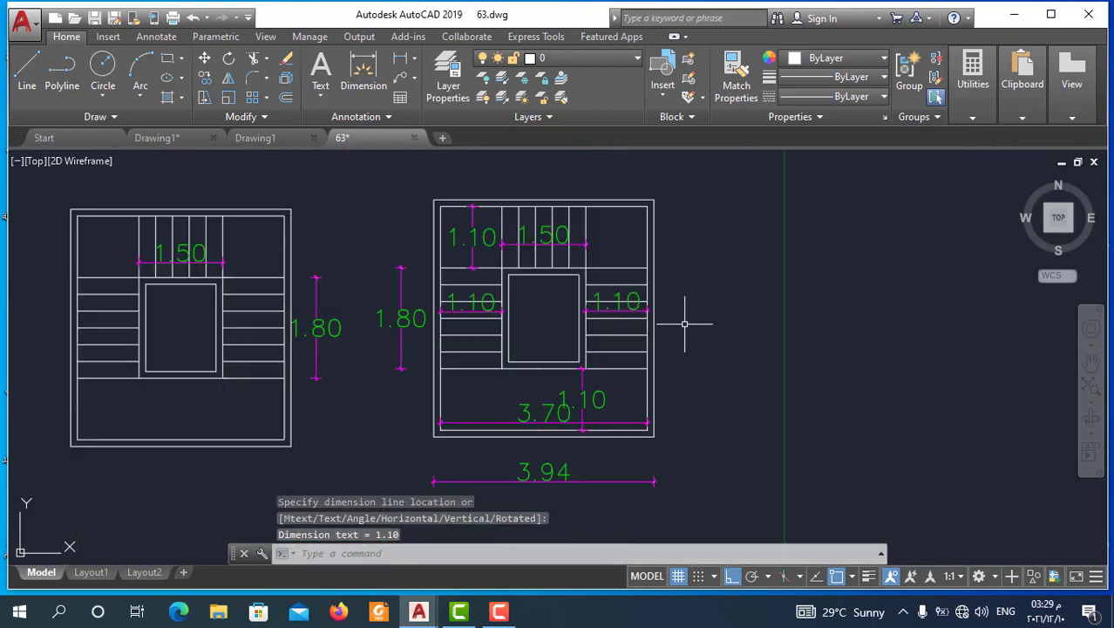
Dimension the central well's width as 1.26.
{"action": "left_click", "coordinate": [401, 58]}
{"action": "scroll", "coordinate": [515, 318], "scroll_direction": "up", "scroll_amount": 2}
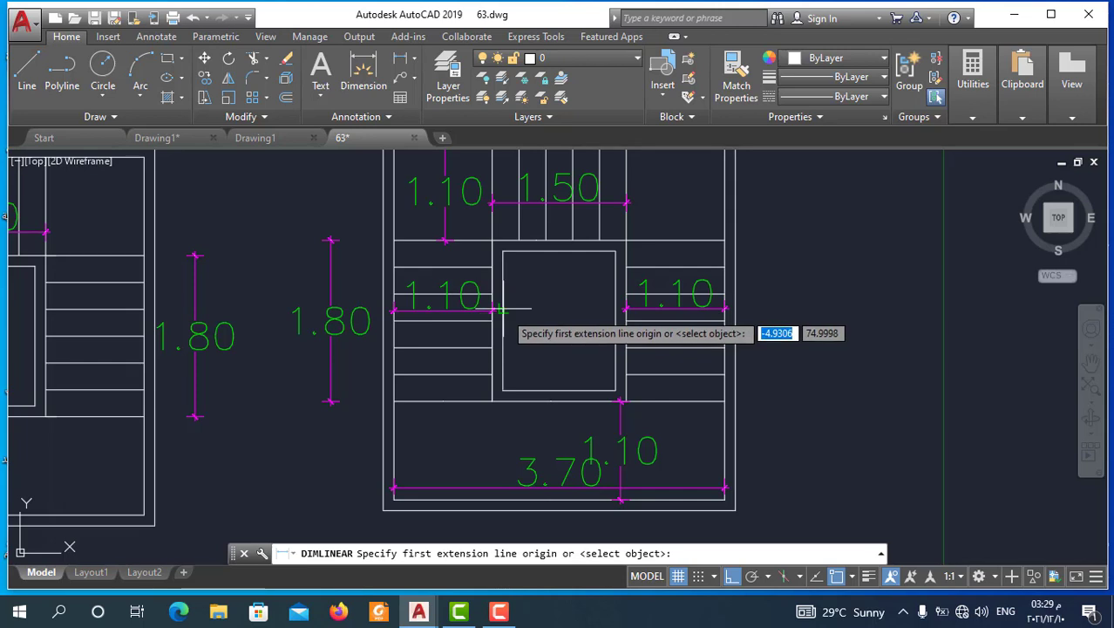
{"action": "left_click", "coordinate": [504, 309]}
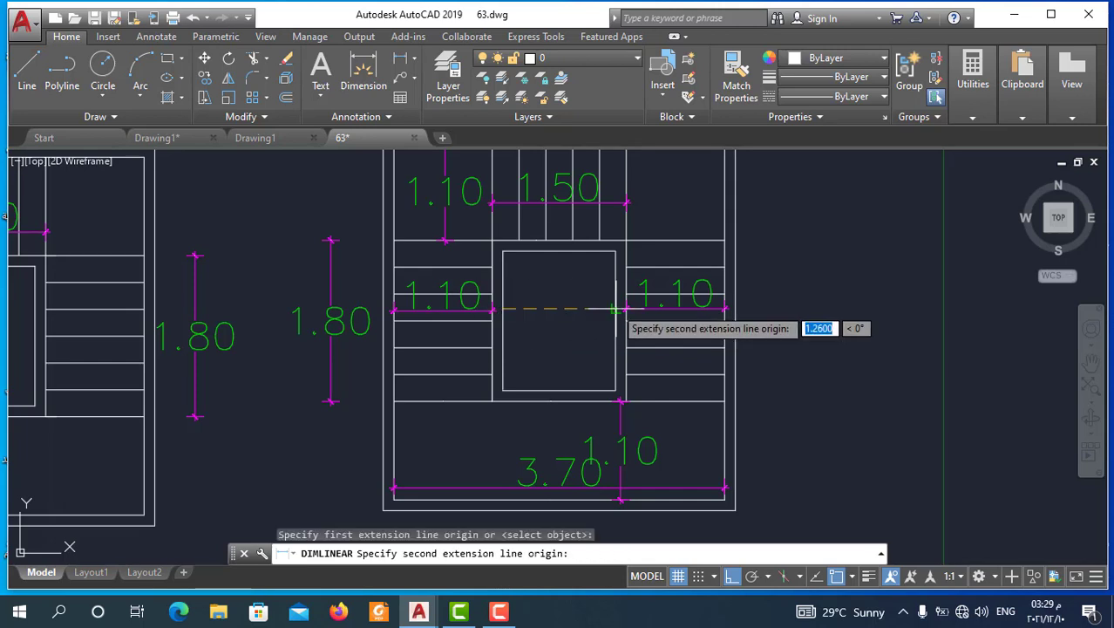
{"action": "left_click", "coordinate": [616, 310]}
{"action": "left_click", "coordinate": [623, 311]}
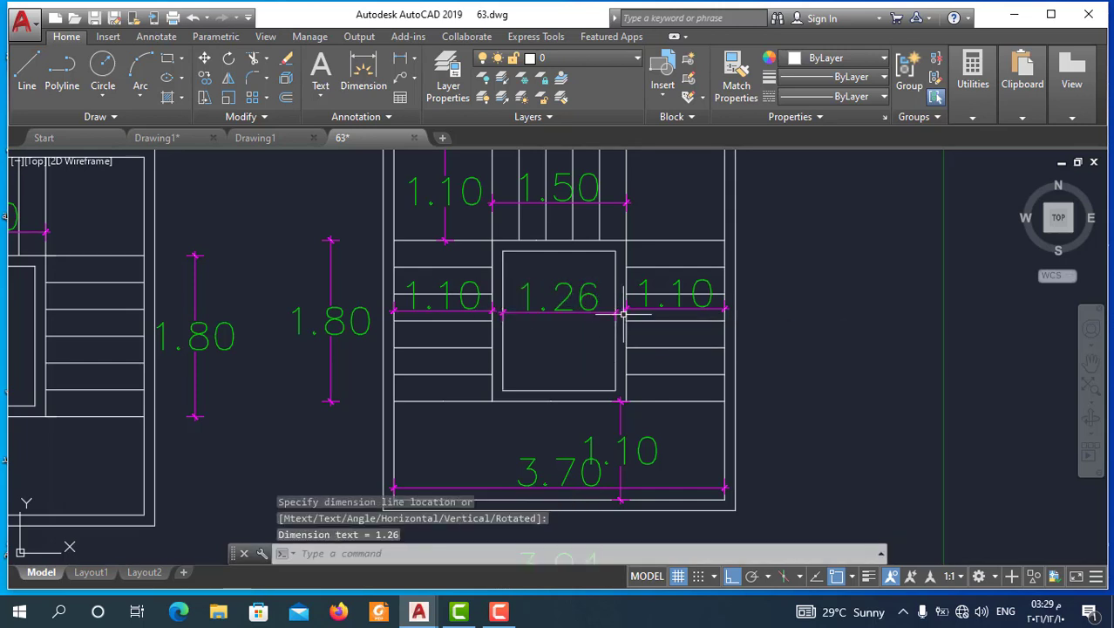
{"action": "scroll", "coordinate": [623, 311], "scroll_direction": "down", "scroll_amount": 2}
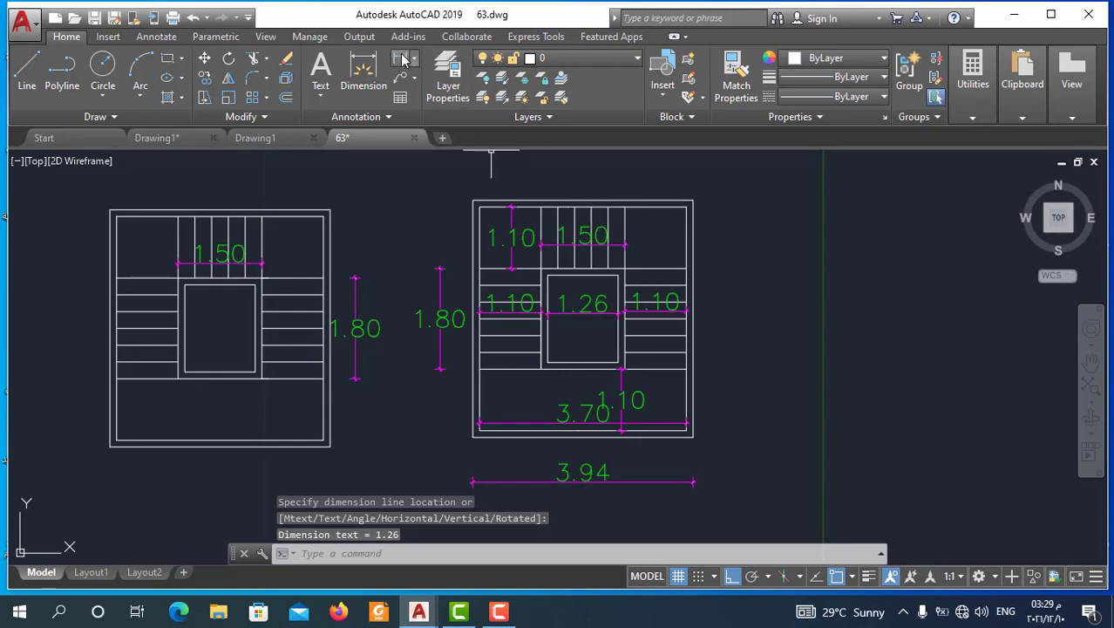
Add the 4.24 overall depth dimension on the right side of the plan.
{"action": "left_click", "coordinate": [403, 59]}
{"action": "scroll", "coordinate": [706, 432], "scroll_direction": "up", "scroll_amount": 3}
{"action": "left_click", "coordinate": [678, 452]}
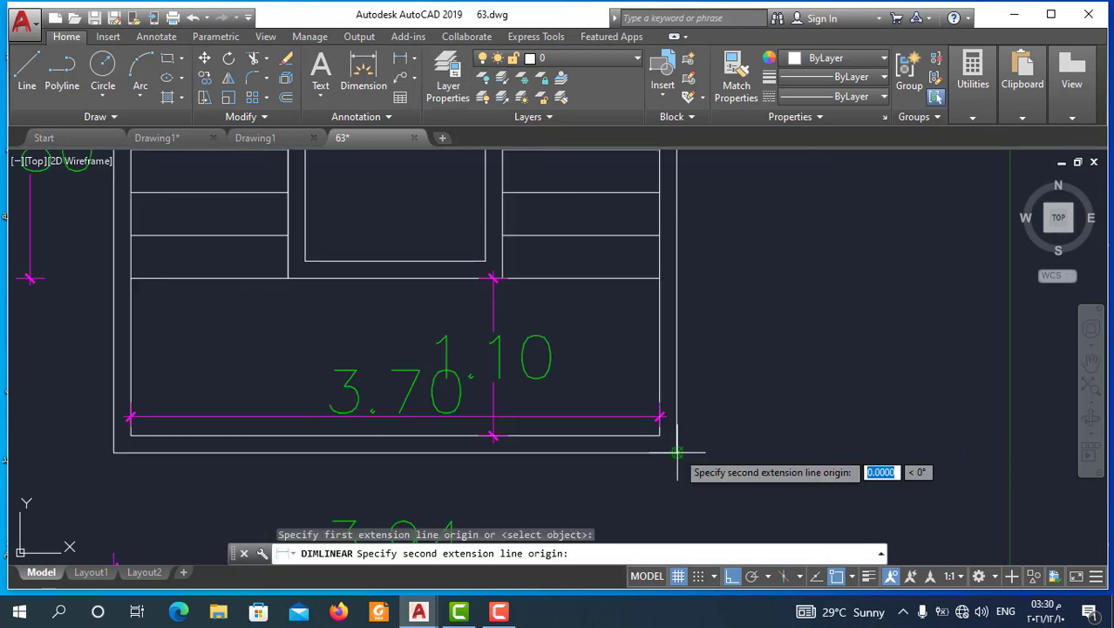
{"action": "scroll", "coordinate": [678, 453], "scroll_direction": "down", "scroll_amount": 2}
{"action": "scroll", "coordinate": [661, 260], "scroll_direction": "down", "scroll_amount": 4}
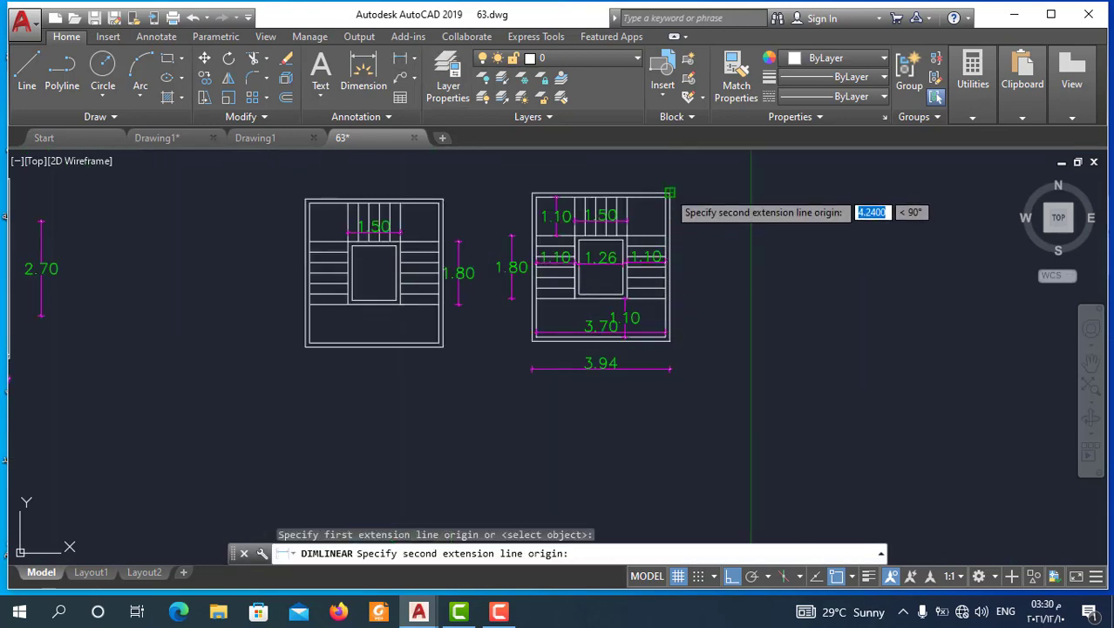
{"action": "left_click", "coordinate": [670, 193]}
{"action": "left_click", "coordinate": [695, 288]}
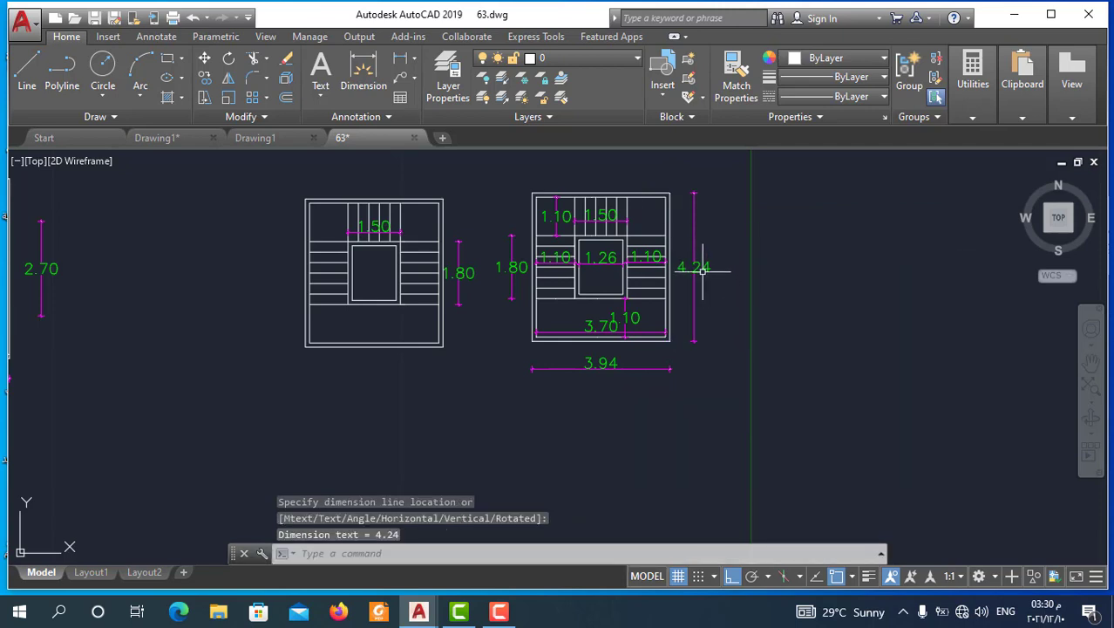
{"action": "scroll", "coordinate": [703, 271], "scroll_direction": "up", "scroll_amount": 2}
{"action": "scroll", "coordinate": [730, 327], "scroll_direction": "down", "scroll_amount": 2}
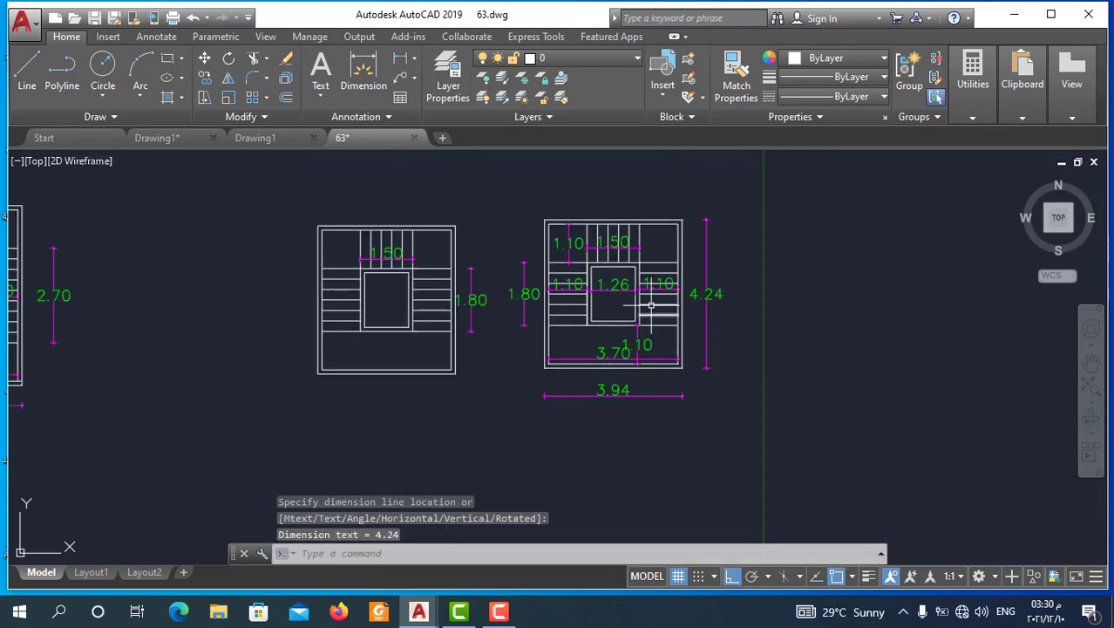
Add a 0.30 dimension on the left of the plan beside the 1.80.
{"action": "left_click", "coordinate": [400, 59]}
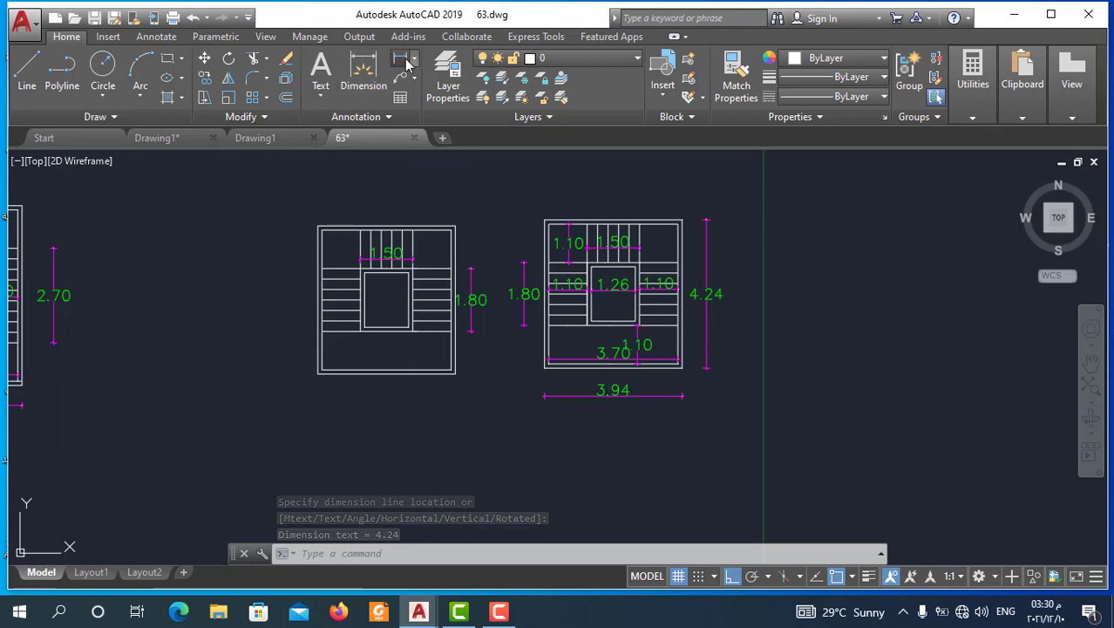
{"action": "scroll", "coordinate": [569, 322], "scroll_direction": "up", "scroll_amount": 2}
{"action": "scroll", "coordinate": [570, 331], "scroll_direction": "up", "scroll_amount": 2}
{"action": "left_click", "coordinate": [604, 370]}
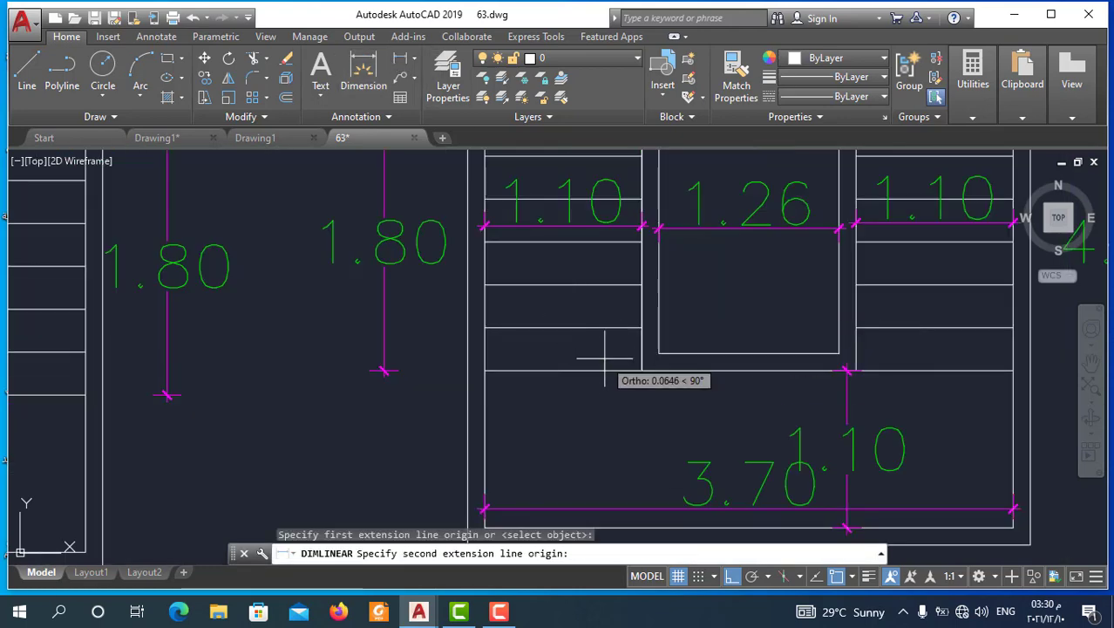
{"action": "left_click", "coordinate": [603, 329]}
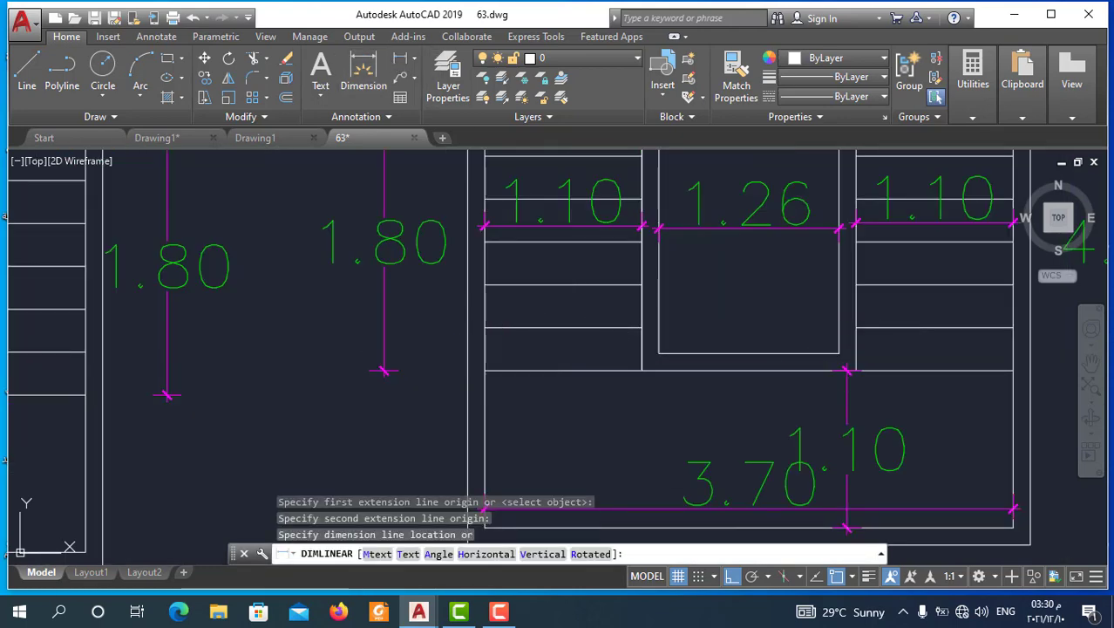
{"action": "left_click", "coordinate": [385, 349]}
{"action": "scroll", "coordinate": [603, 370], "scroll_direction": "down", "scroll_amount": 3}
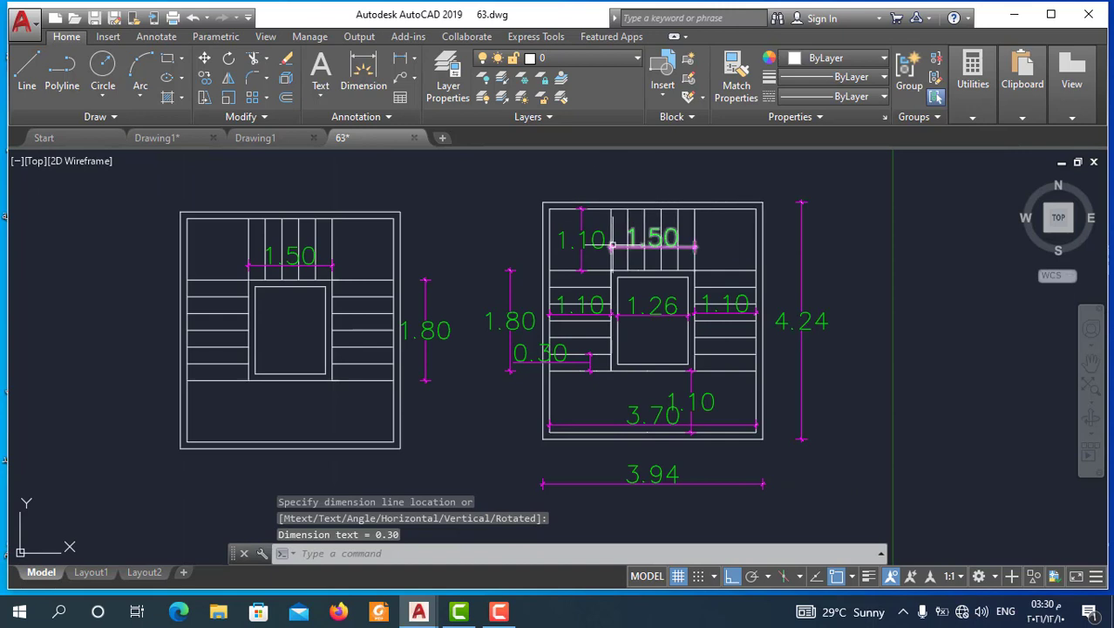
{"action": "scroll", "coordinate": [580, 266], "scroll_direction": "down", "scroll_amount": 2}
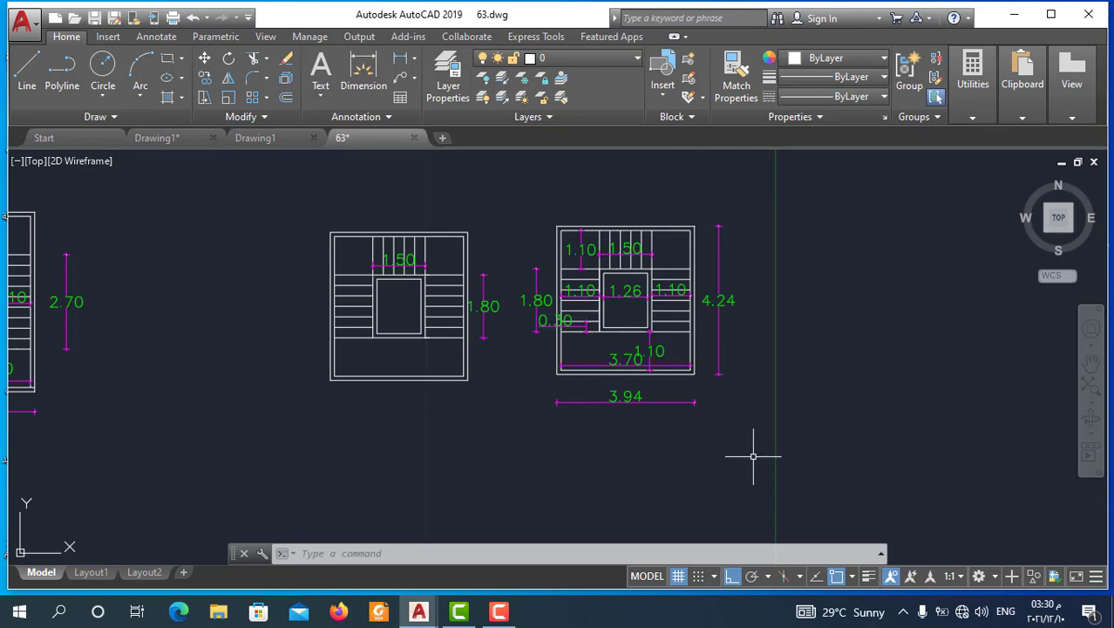
{"action": "scroll", "coordinate": [576, 345], "scroll_direction": "down", "scroll_amount": 2}
{"action": "scroll", "coordinate": [610, 331], "scroll_direction": "up", "scroll_amount": 4}
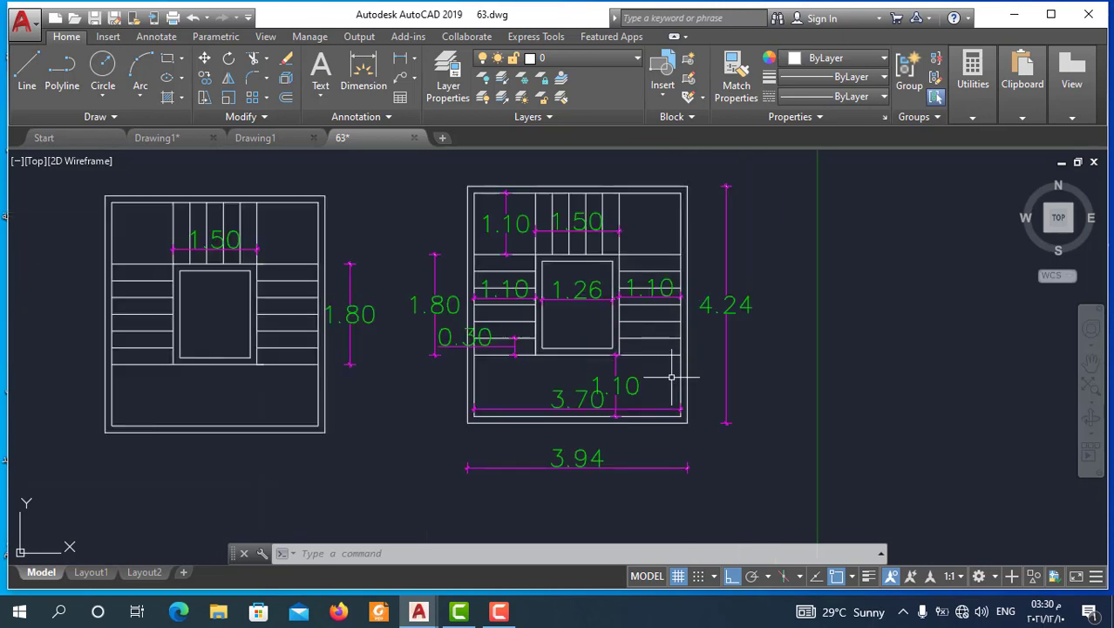
{"action": "scroll", "coordinate": [658, 401], "scroll_direction": "down", "scroll_amount": 2}
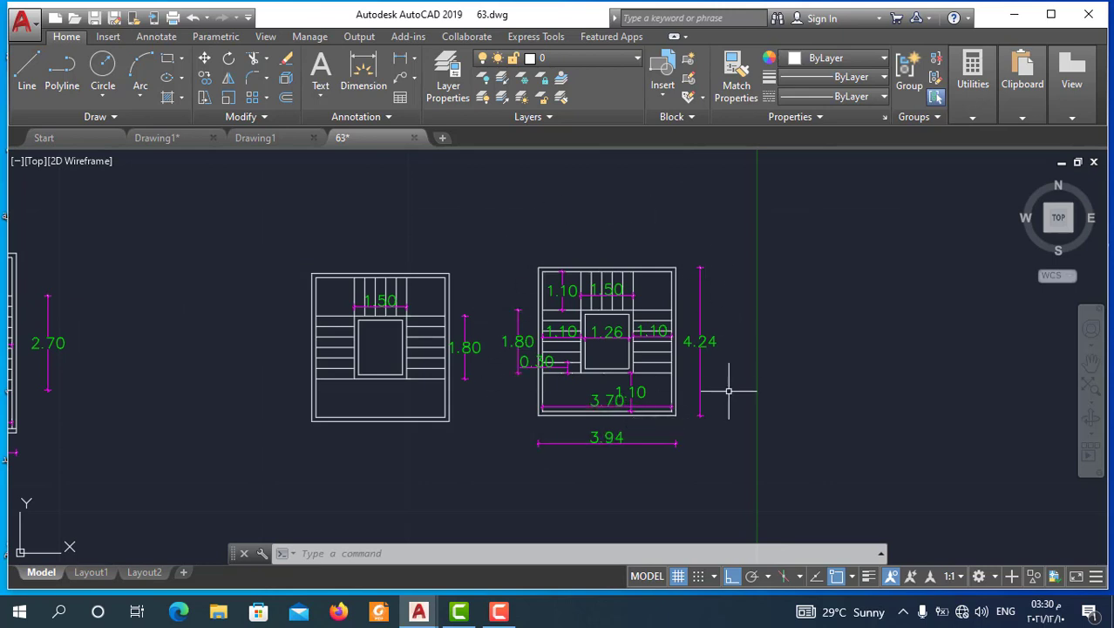
{"action": "scroll", "coordinate": [729, 392], "scroll_direction": "up", "scroll_amount": 2}
{"action": "scroll", "coordinate": [742, 418], "scroll_direction": "down", "scroll_amount": 2}
{"action": "scroll", "coordinate": [743, 409], "scroll_direction": "up", "scroll_amount": 2}
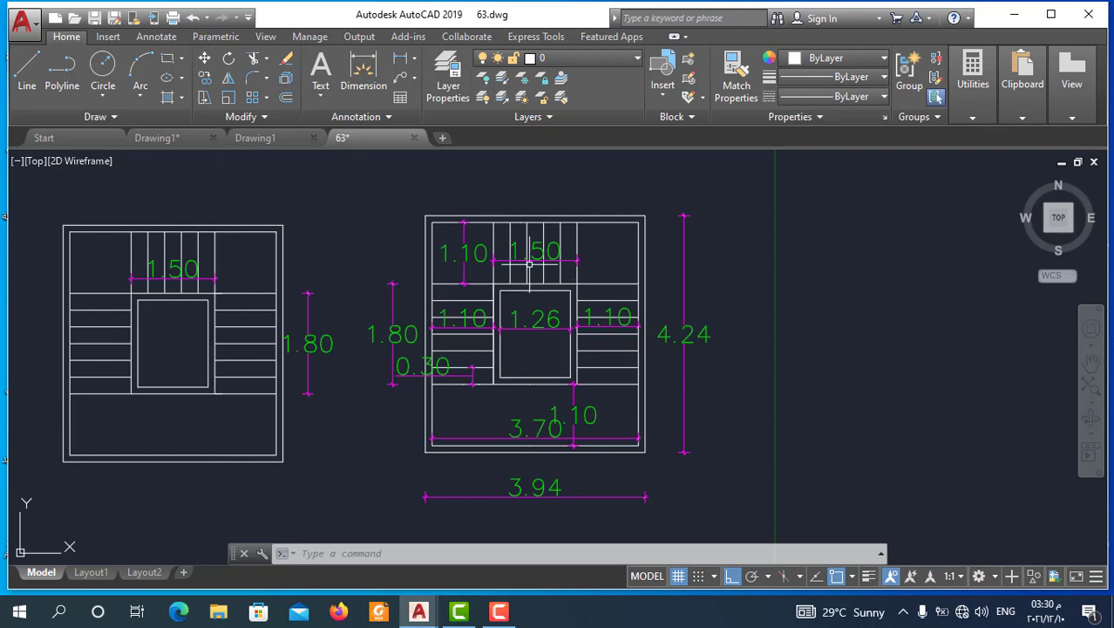
Copy the whole dimensioned stair plan to the right of the original.
{"action": "scroll", "coordinate": [529, 265], "scroll_direction": "down", "scroll_amount": 2}
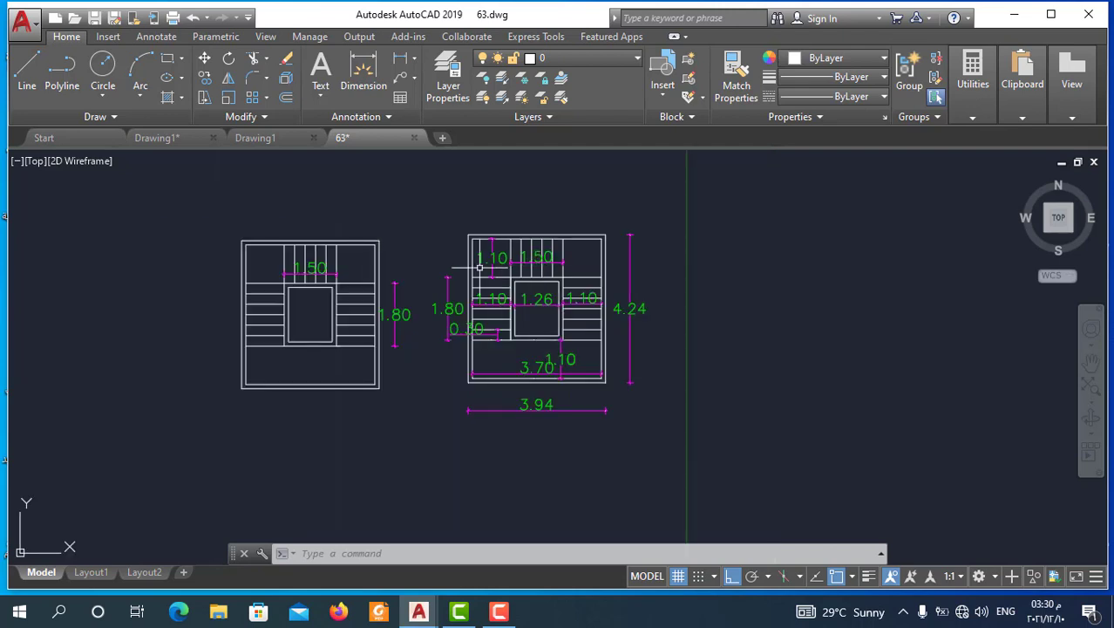
{"action": "left_click", "coordinate": [442, 202]}
{"action": "left_click", "coordinate": [661, 470]}
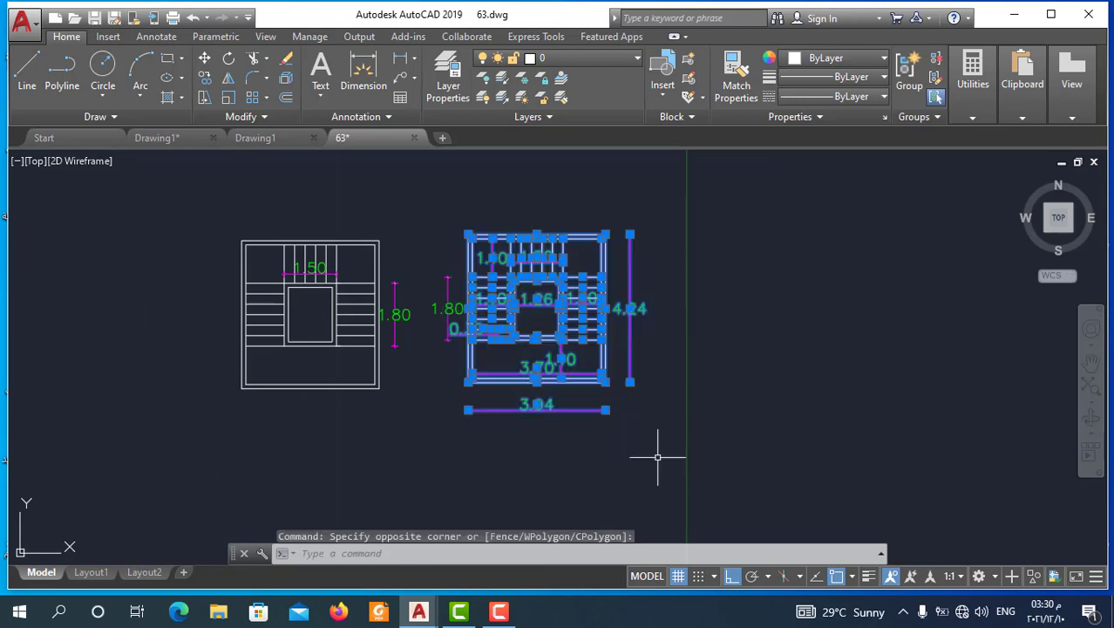
{"action": "left_click", "coordinate": [205, 78]}
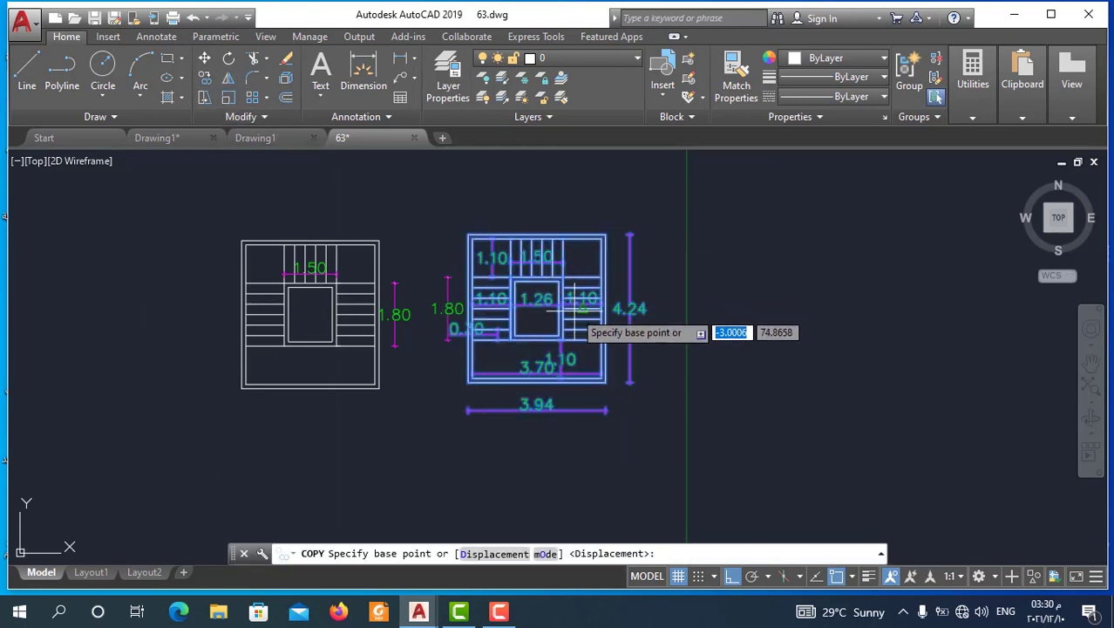
{"action": "left_click", "coordinate": [573, 329]}
{"action": "scroll", "coordinate": [433, 345], "scroll_direction": "down", "scroll_amount": 2}
{"action": "scroll", "coordinate": [541, 344], "scroll_direction": "up", "scroll_amount": 2}
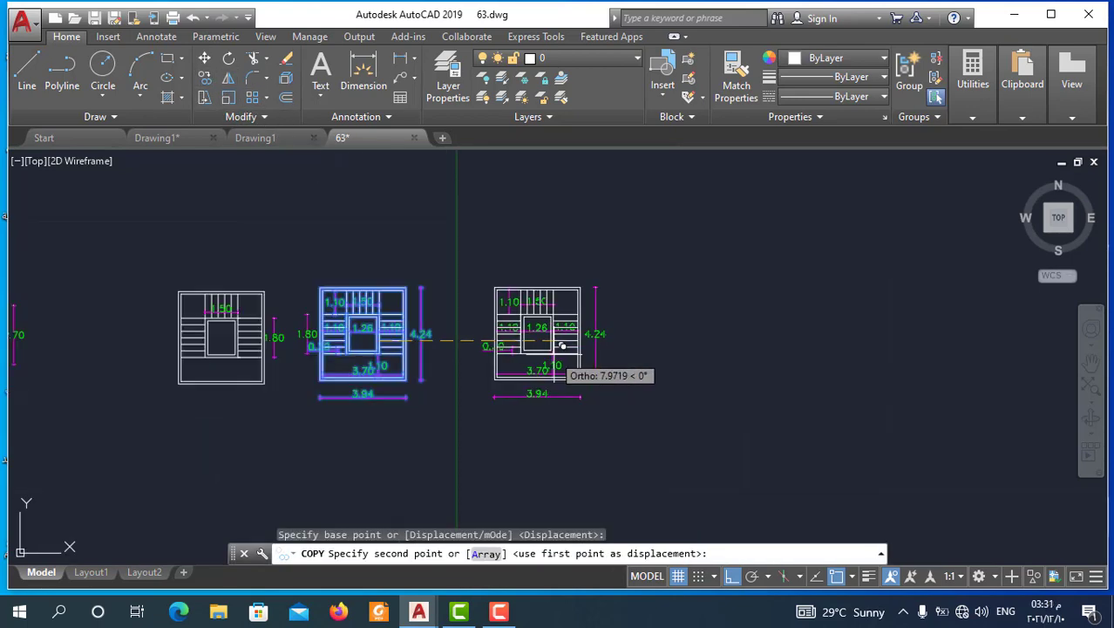
{"action": "left_click", "coordinate": [558, 347]}
{"action": "key", "text": "Escape"}
Delete the 3.94 width dimension from the copy.
{"action": "scroll", "coordinate": [627, 327], "scroll_direction": "up", "scroll_amount": 4}
{"action": "left_click_drag", "start_coordinate": [627, 327], "coordinate": [473, 397]}
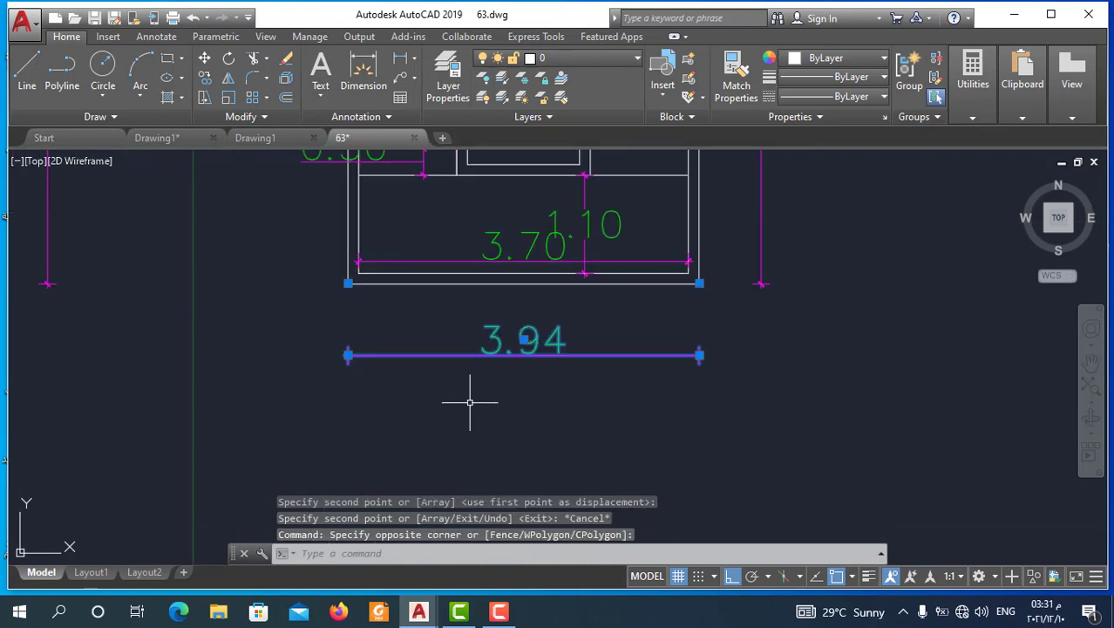
{"action": "scroll", "coordinate": [537, 422], "scroll_direction": "down", "scroll_amount": 2}
{"action": "key", "text": "Delete"}
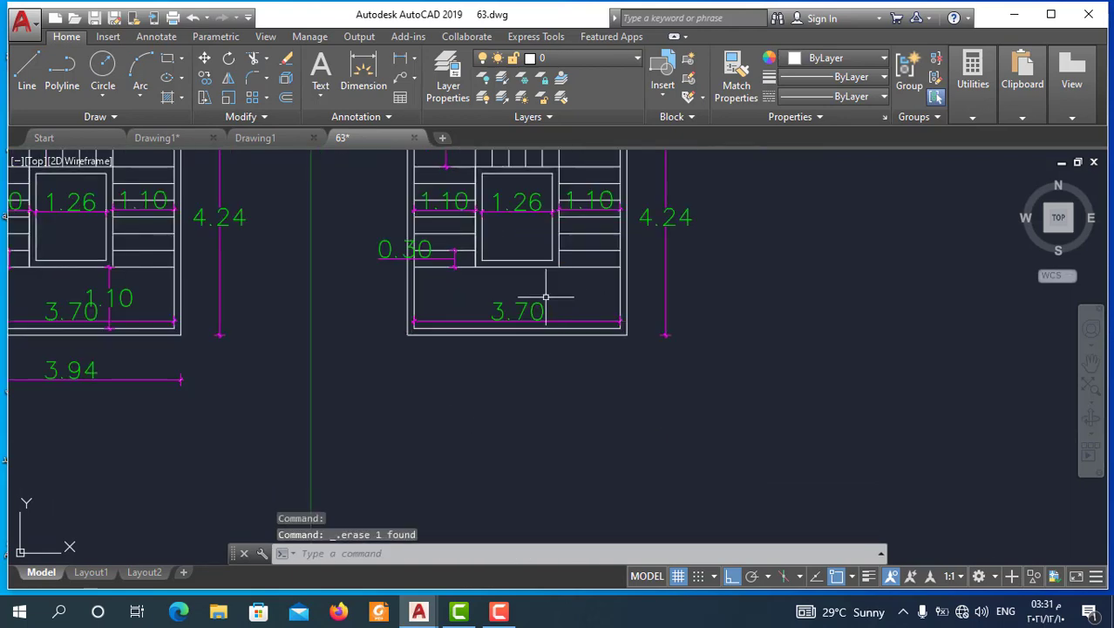
{"action": "left_click", "coordinate": [556, 297]}
{"action": "scroll", "coordinate": [652, 368], "scroll_direction": "down", "scroll_amount": 2}
Erase the copy's 3.70, 4.24 and both side 1.10 landing dimensions.
{"action": "left_click", "coordinate": [571, 330]}
{"action": "key", "text": "Delete"}
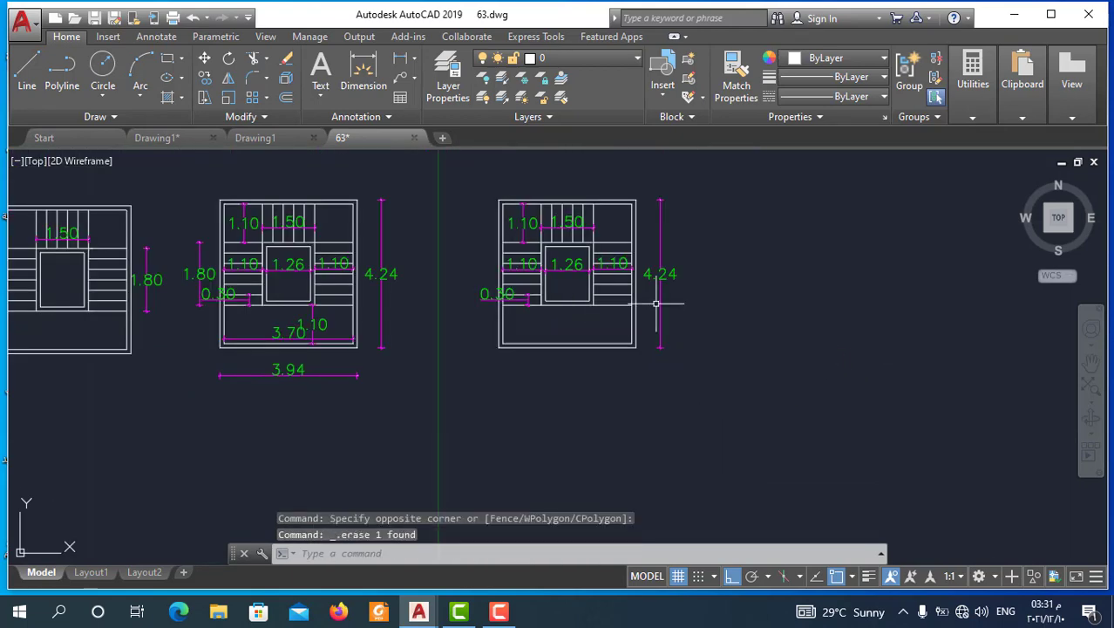
{"action": "left_click", "coordinate": [669, 264]}
{"action": "left_click", "coordinate": [651, 273]}
{"action": "key", "text": "Delete"}
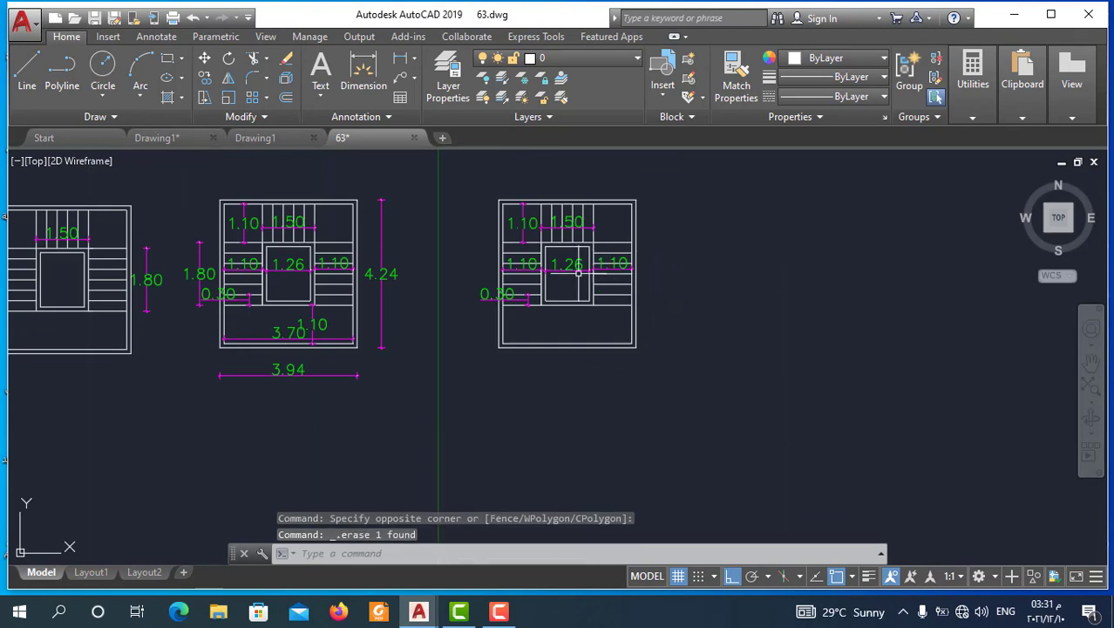
{"action": "scroll", "coordinate": [607, 258], "scroll_direction": "up", "scroll_amount": 3}
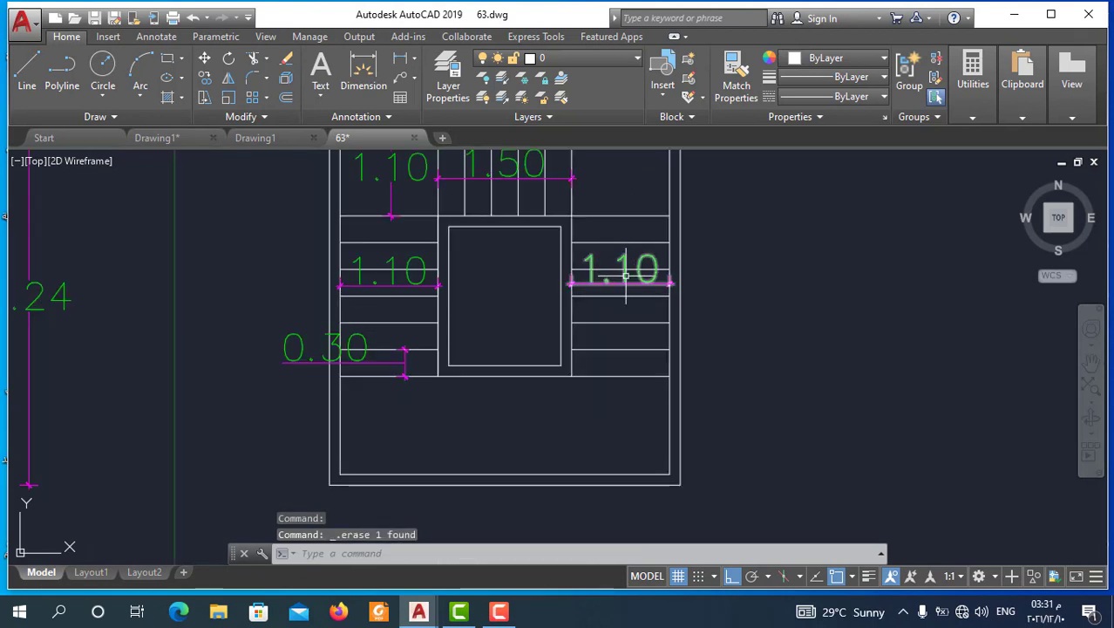
{"action": "left_click", "coordinate": [625, 276]}
{"action": "key", "text": "Delete"}
{"action": "left_click", "coordinate": [368, 289]}
{"action": "key", "text": "Delete"}
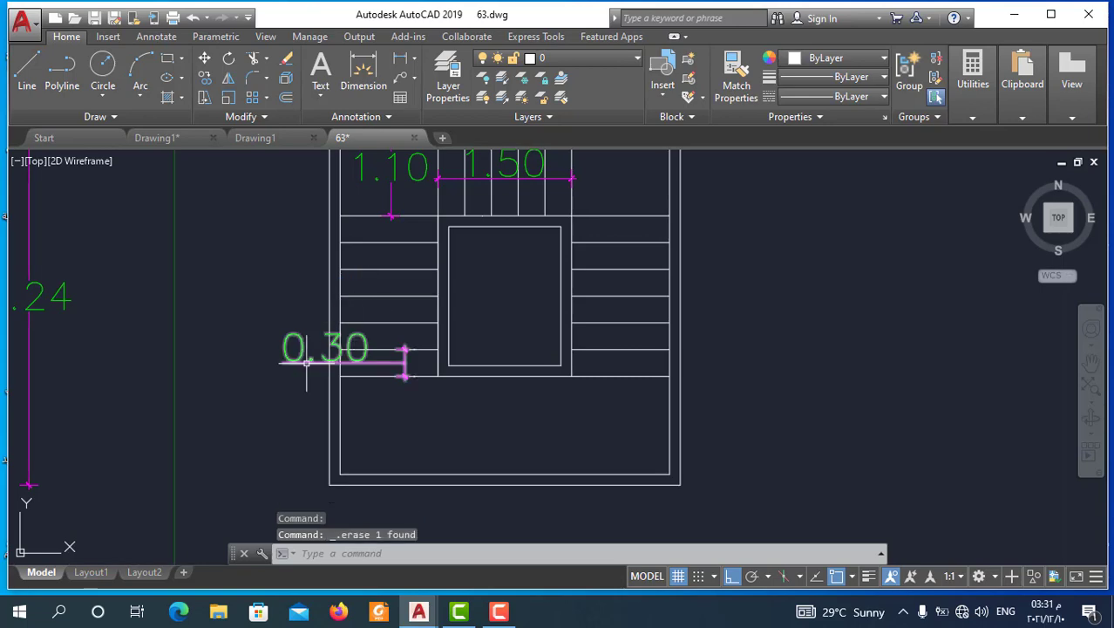
Erase the 0.30, 1.50 and top 1.10 dimensions, then select the bare copied plan.
{"action": "left_click", "coordinate": [306, 362]}
{"action": "key", "text": "Delete"}
{"action": "scroll", "coordinate": [659, 329], "scroll_direction": "down", "scroll_amount": 2}
{"action": "scroll", "coordinate": [610, 288], "scroll_direction": "up", "scroll_amount": 3}
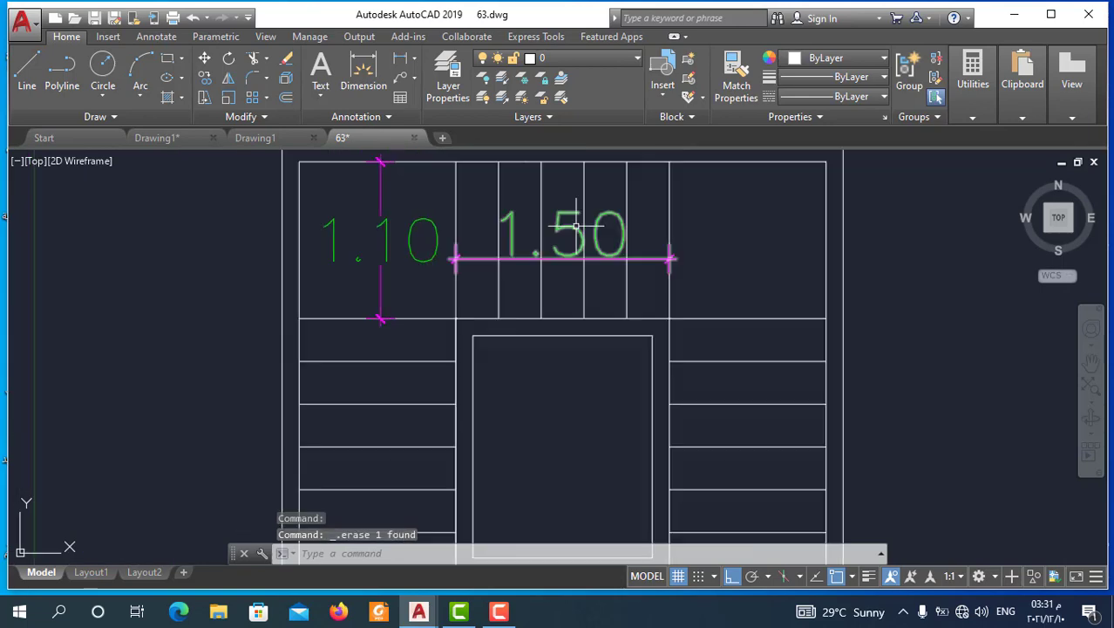
{"action": "left_click", "coordinate": [513, 260]}
{"action": "key", "text": "Delete"}
{"action": "left_click", "coordinate": [476, 212]}
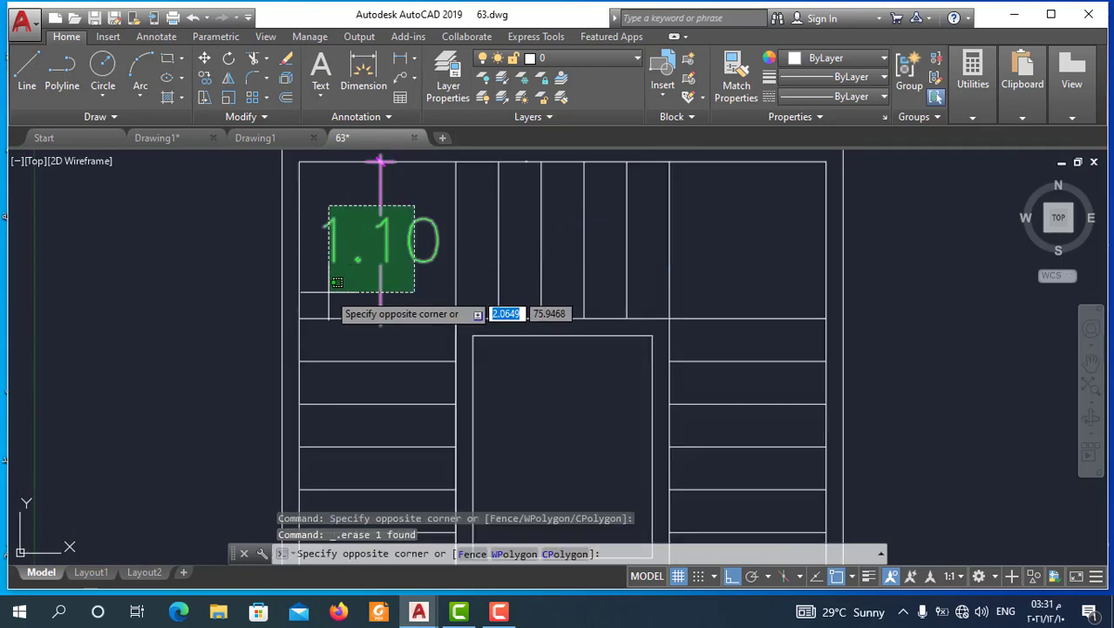
{"action": "left_click", "coordinate": [324, 316]}
{"action": "key", "text": "Delete"}
{"action": "scroll", "coordinate": [583, 271], "scroll_direction": "down", "scroll_amount": 5}
{"action": "left_click", "coordinate": [659, 209]}
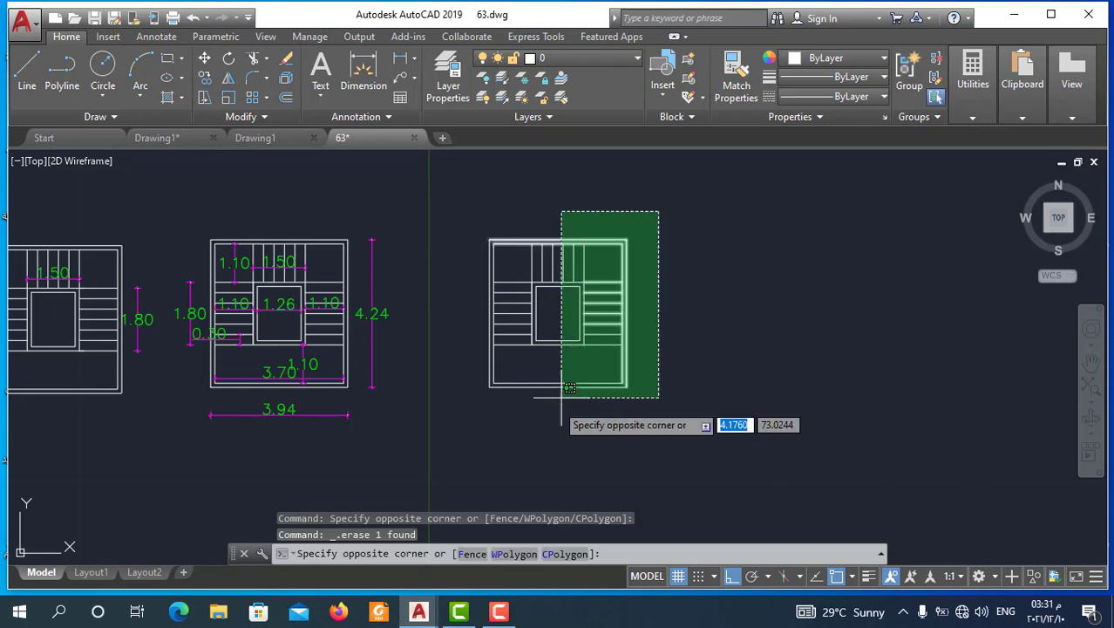
{"action": "left_click", "coordinate": [467, 468]}
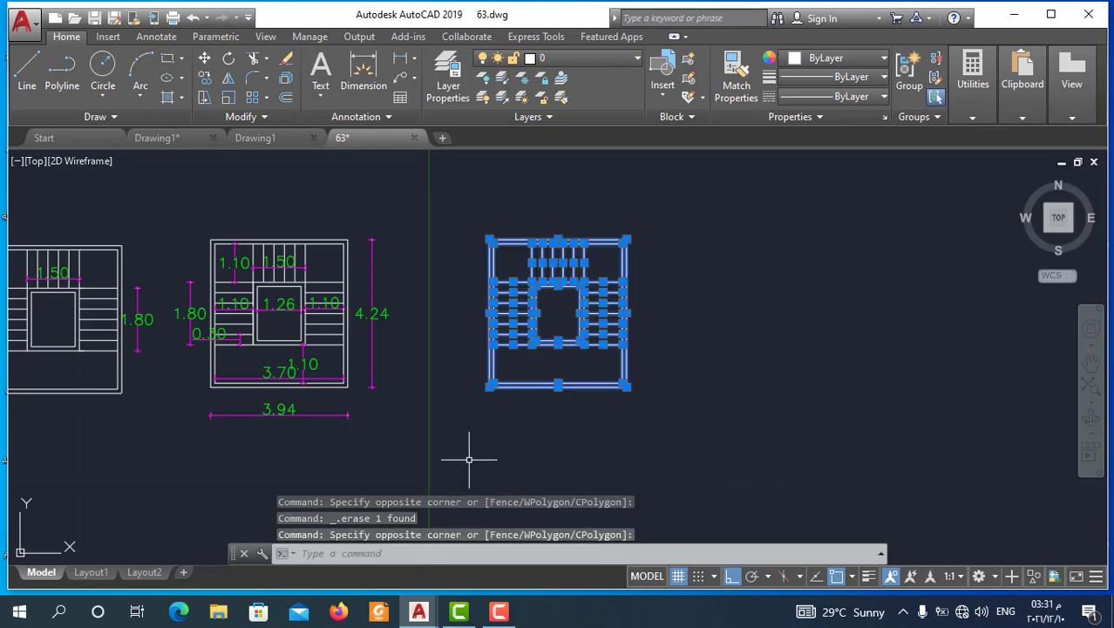
Define the selected bare stair plan as a block named 112332.
{"action": "type", "text": "bl"}
{"action": "key", "text": "Return"}
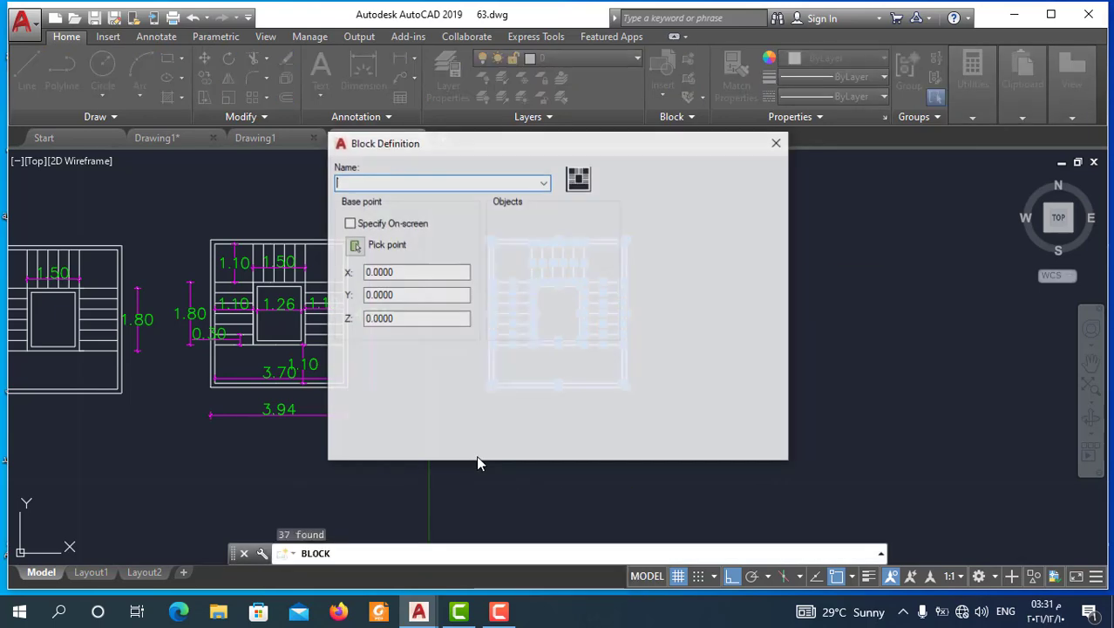
{"action": "type", "text": "112332"}
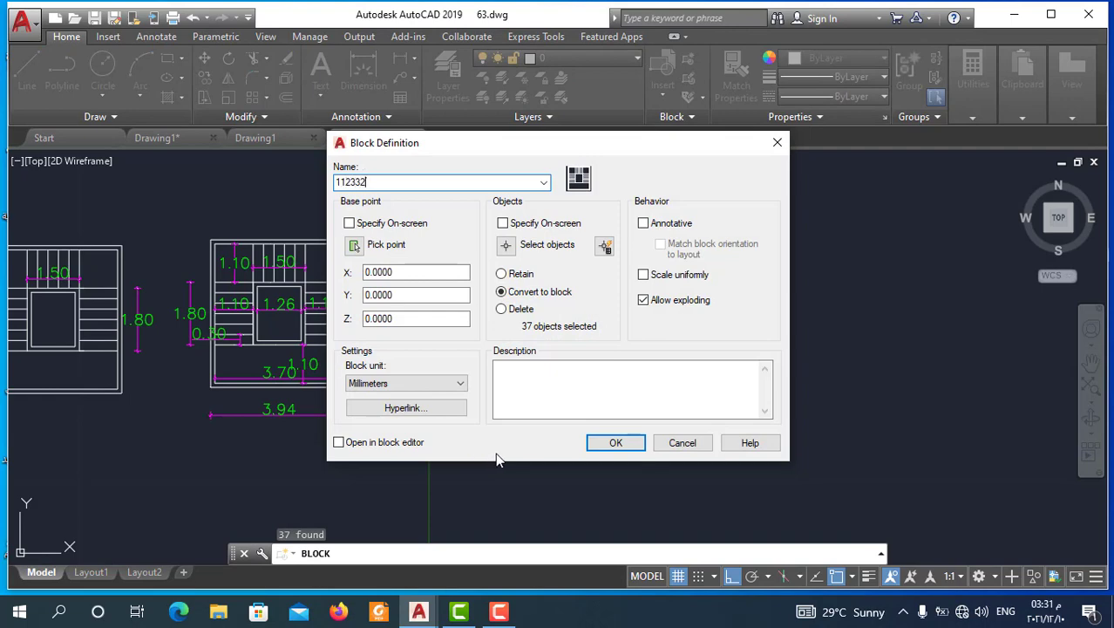
{"action": "type", "text": "44"}
{"action": "left_click", "coordinate": [606, 443]}
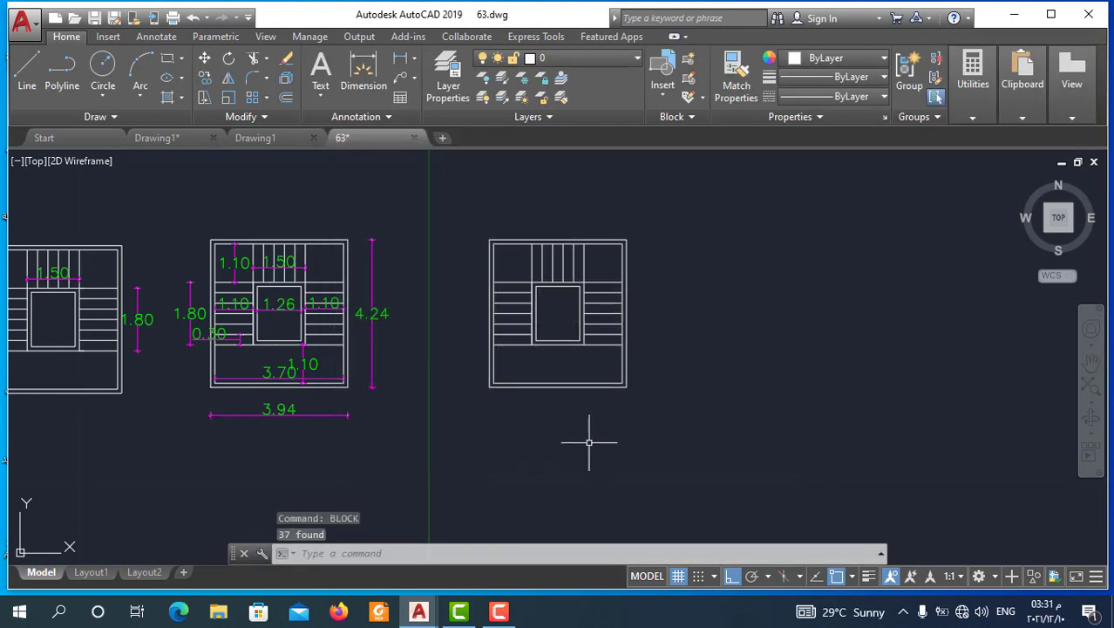
Select the new stair block and start copying it.
{"action": "left_click", "coordinate": [579, 392]}
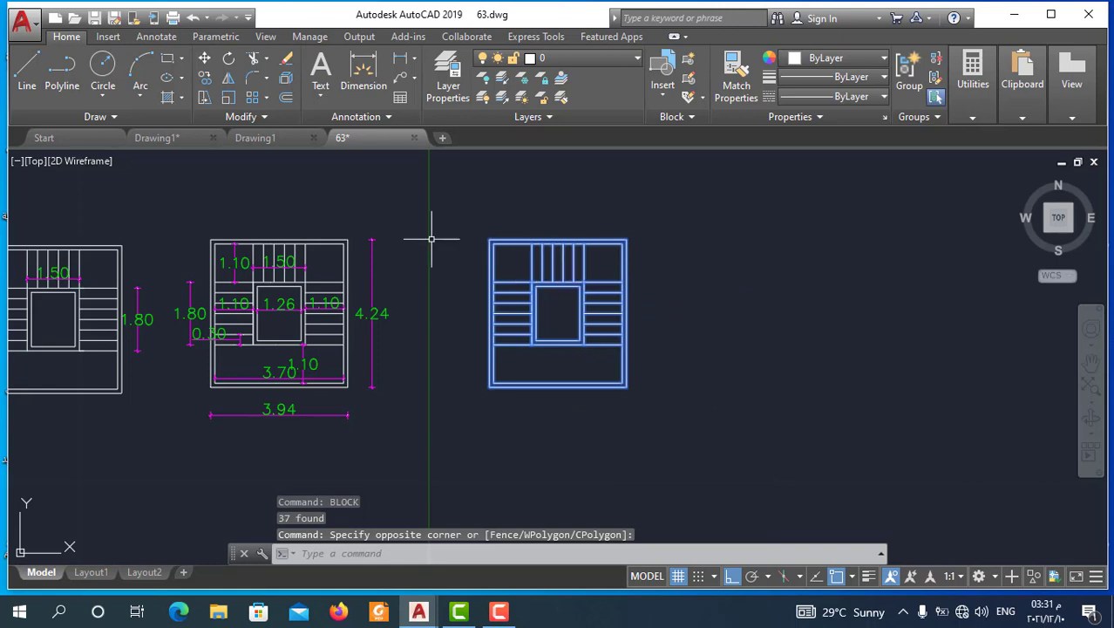
{"action": "left_click", "coordinate": [204, 78]}
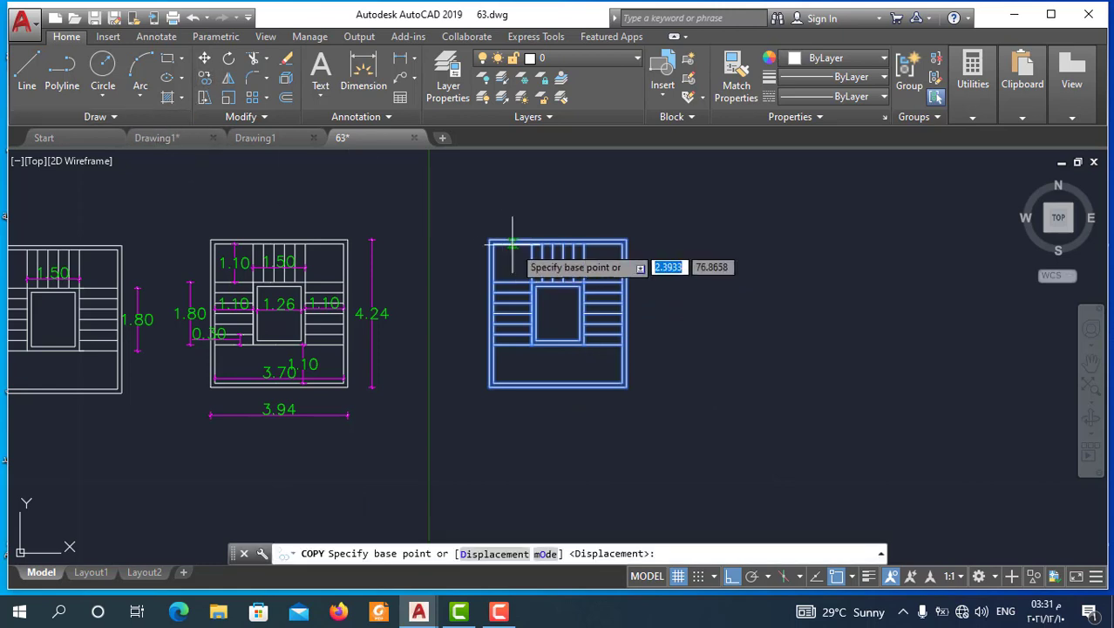
{"action": "scroll", "coordinate": [604, 240], "scroll_direction": "up", "scroll_amount": 4}
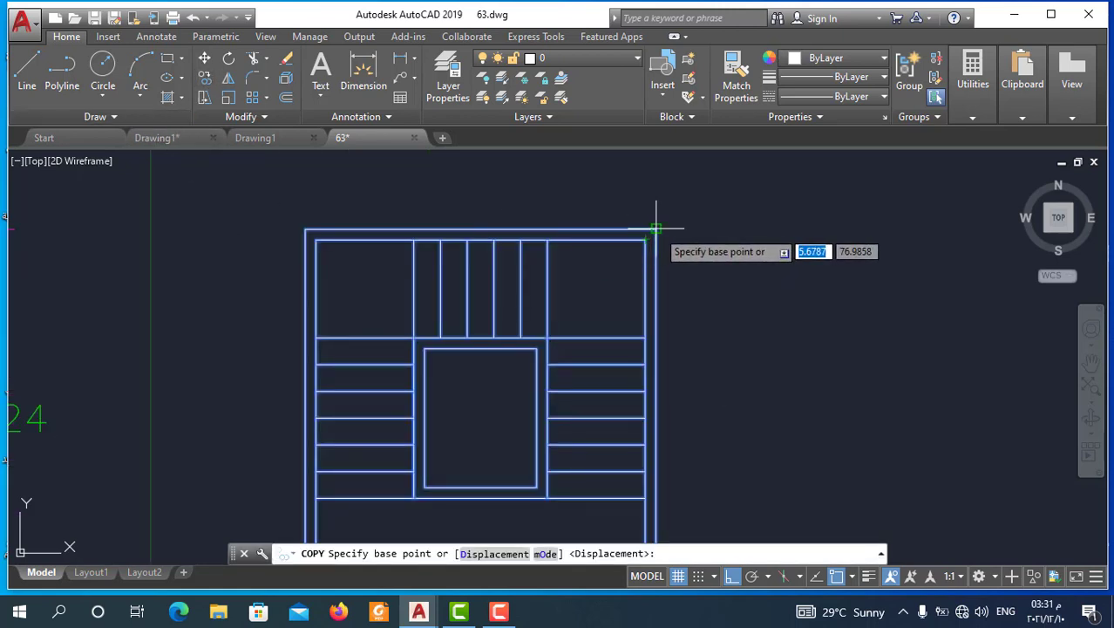
{"action": "scroll", "coordinate": [563, 244], "scroll_direction": "down", "scroll_amount": 5}
Cancel the copy and window-select the undimensioned U-shaped stair block at the row's right end.
{"action": "key", "text": "Escape"}
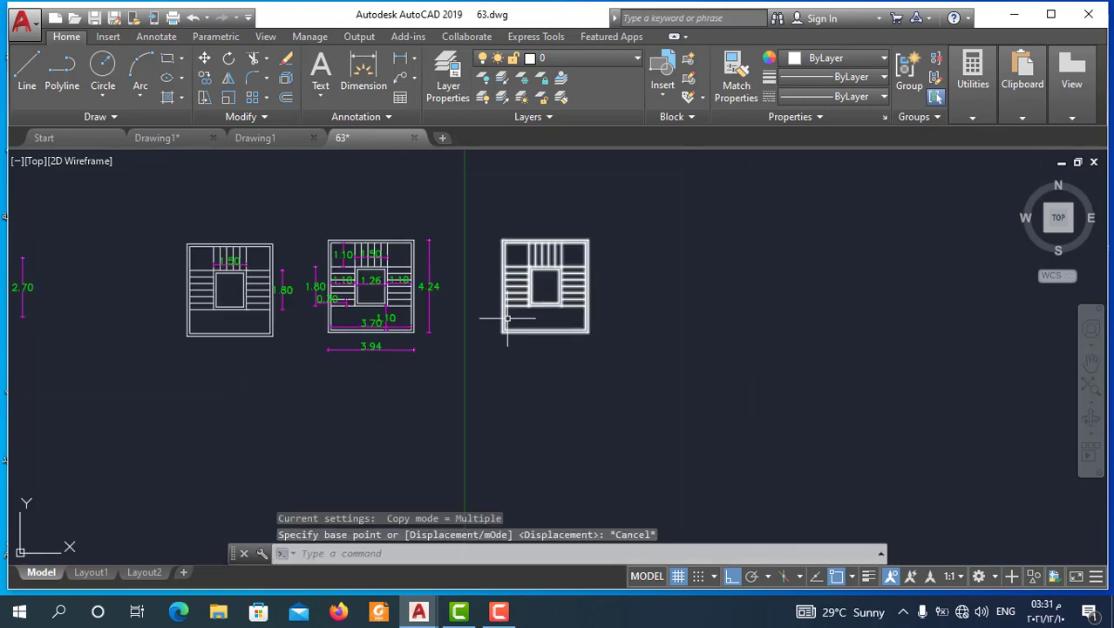
{"action": "scroll", "coordinate": [510, 330], "scroll_direction": "up", "scroll_amount": 2}
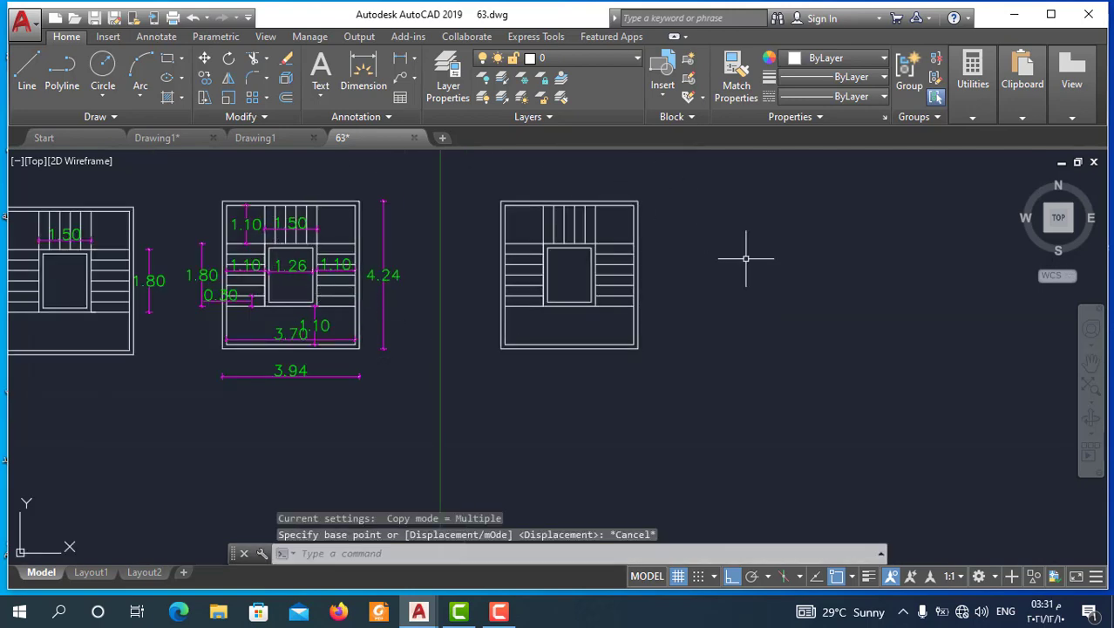
{"action": "scroll", "coordinate": [584, 349], "scroll_direction": "down", "scroll_amount": 5}
{"action": "scroll", "coordinate": [610, 319], "scroll_direction": "up", "scroll_amount": 5}
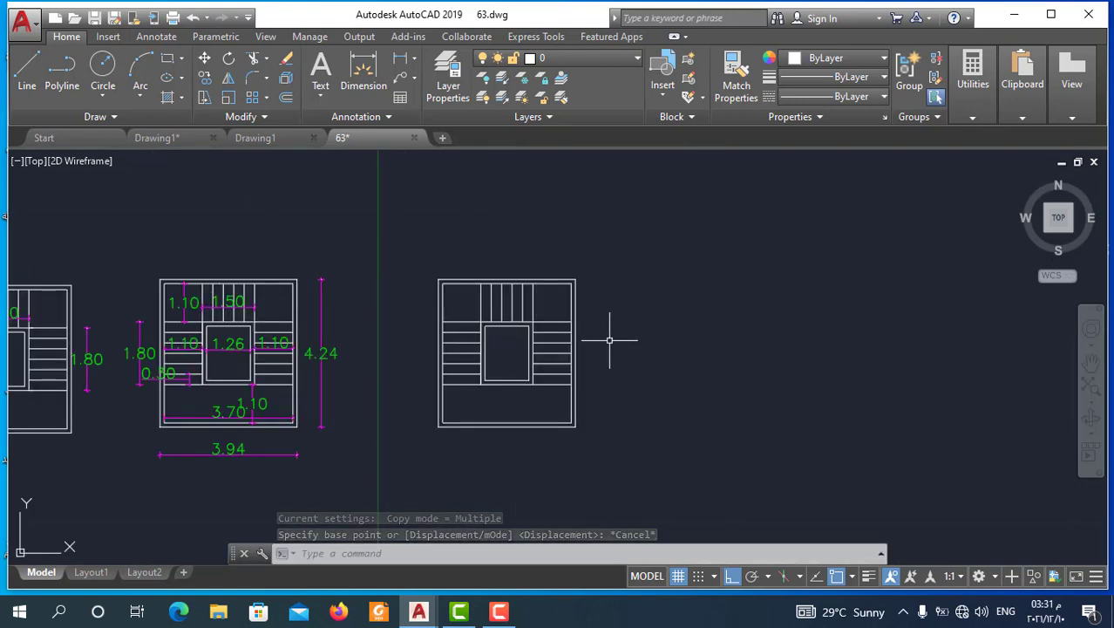
{"action": "left_click", "coordinate": [598, 258]}
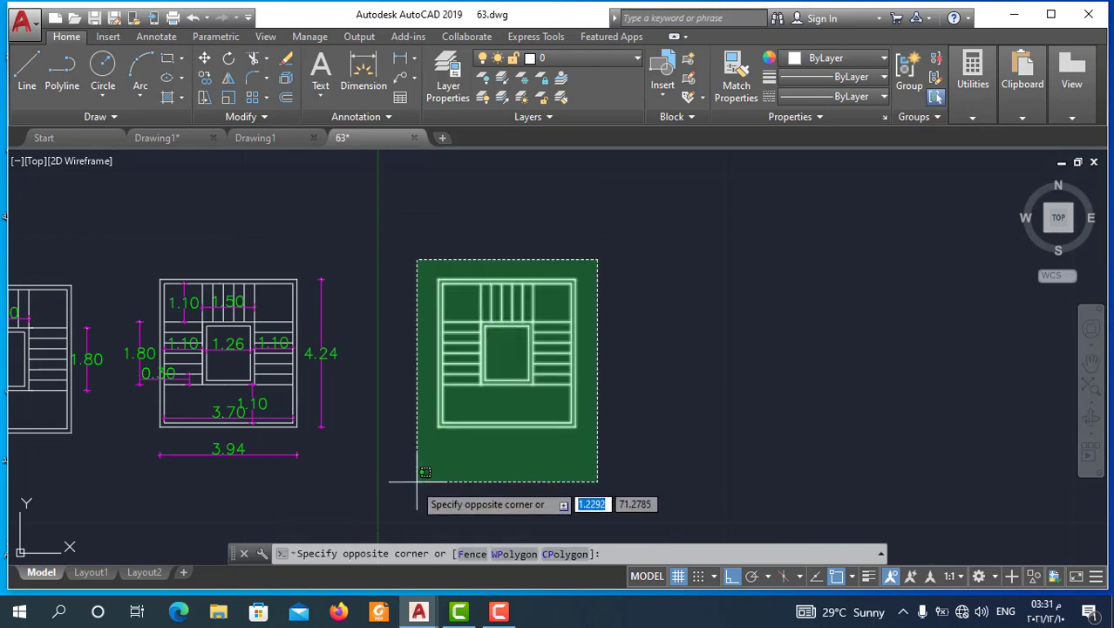
{"action": "scroll", "coordinate": [565, 334], "scroll_direction": "down", "scroll_amount": 2}
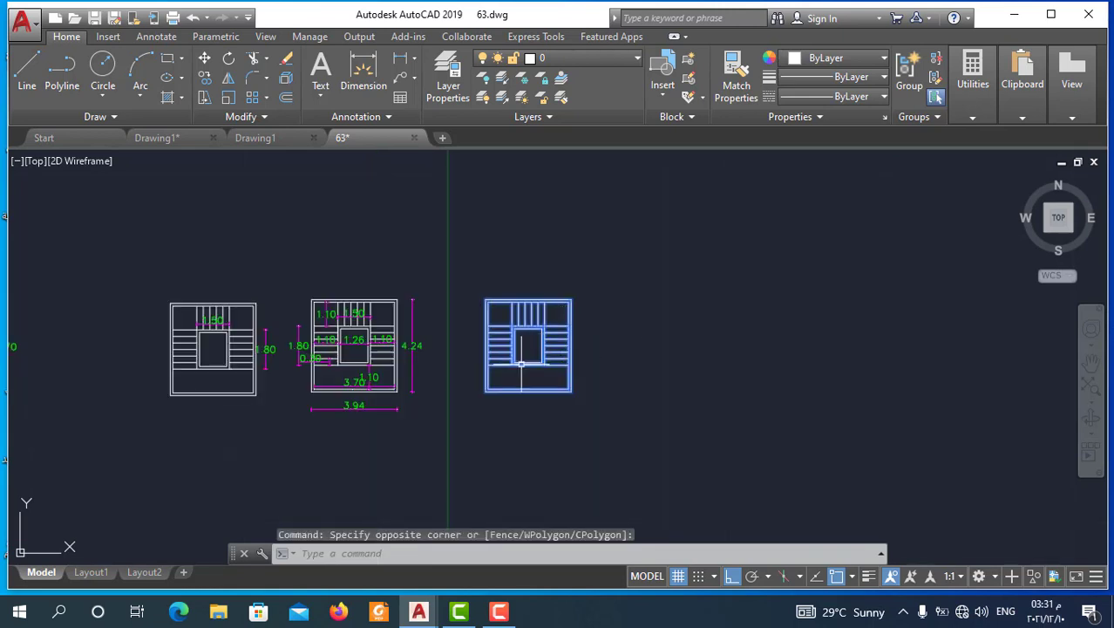
{"action": "scroll", "coordinate": [546, 276], "scroll_direction": "up", "scroll_amount": 2}
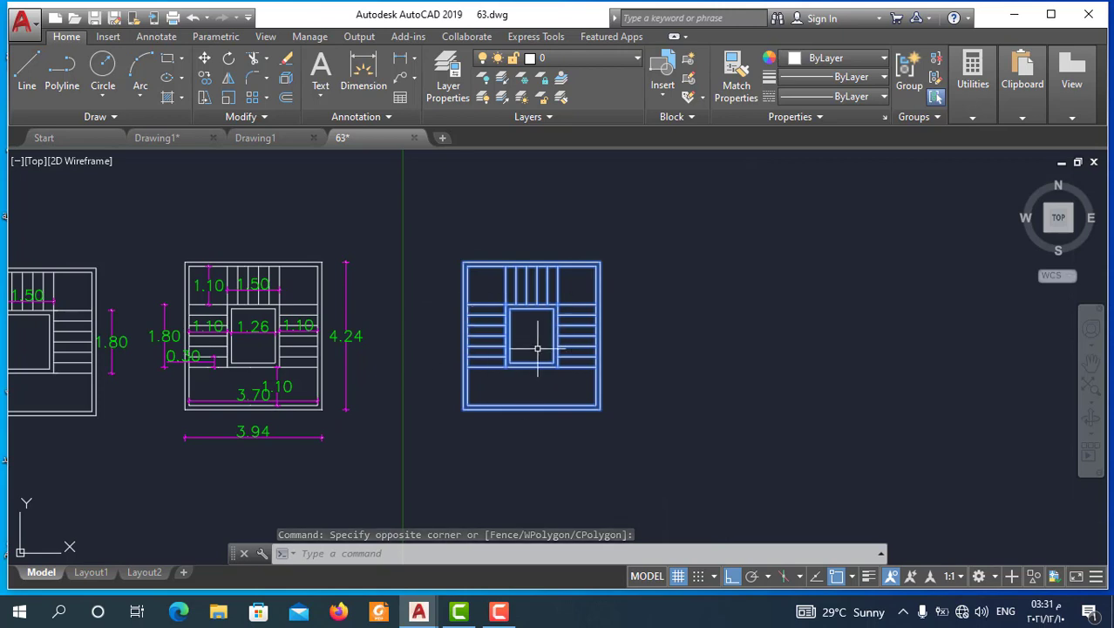
{"action": "scroll", "coordinate": [536, 350], "scroll_direction": "down", "scroll_amount": 2}
{"action": "left_click", "coordinate": [527, 394]}
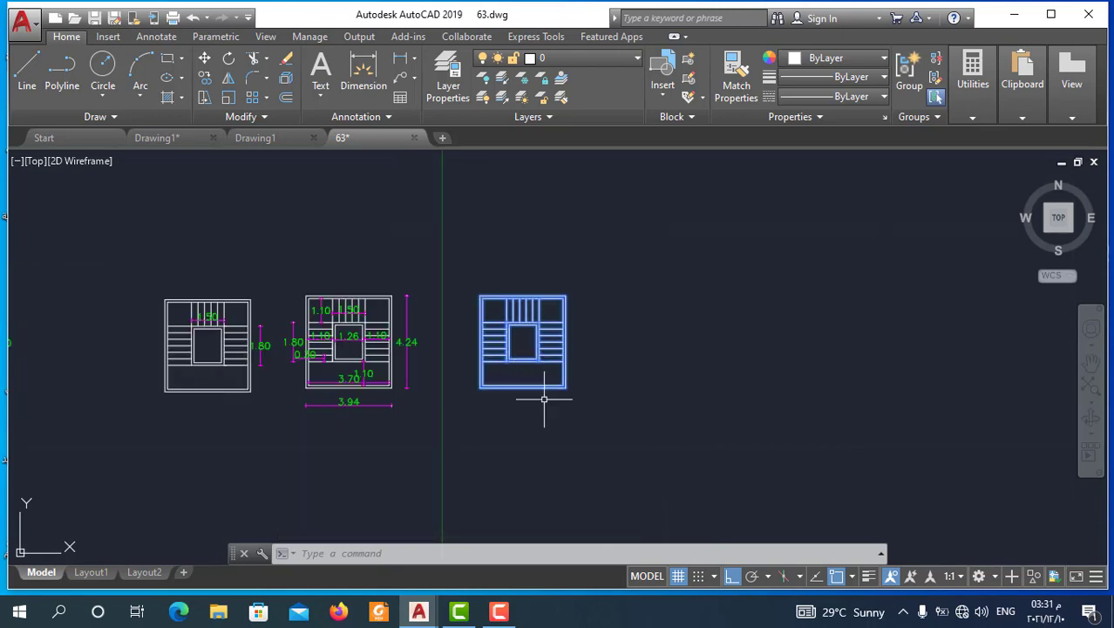
{"action": "scroll", "coordinate": [534, 371], "scroll_direction": "up", "scroll_amount": 2}
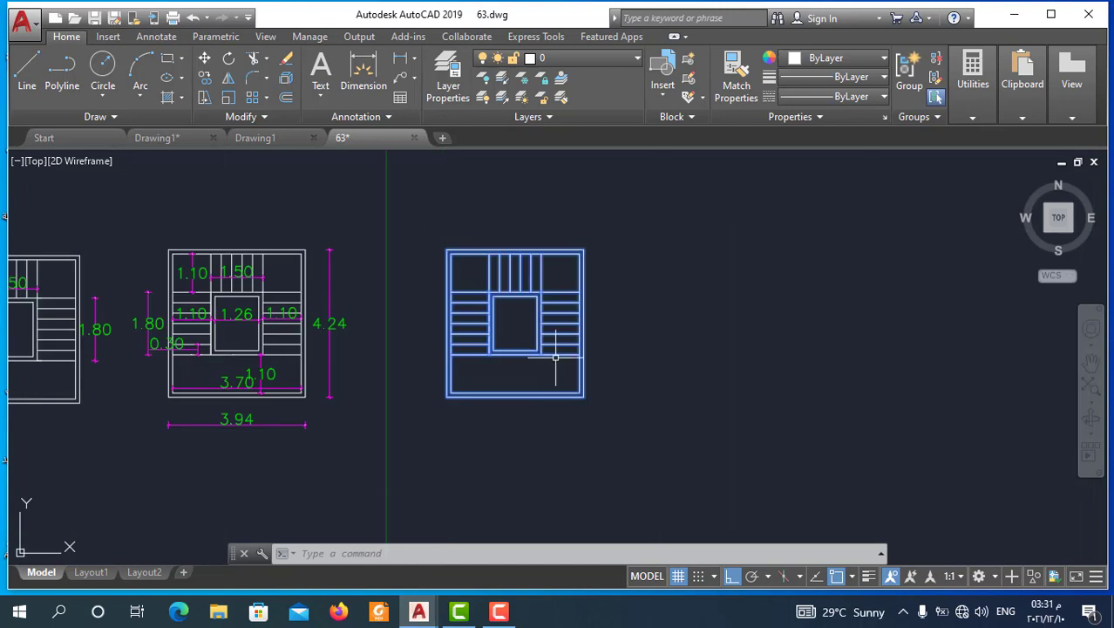
{"action": "scroll", "coordinate": [616, 308], "scroll_direction": "down", "scroll_amount": 1}
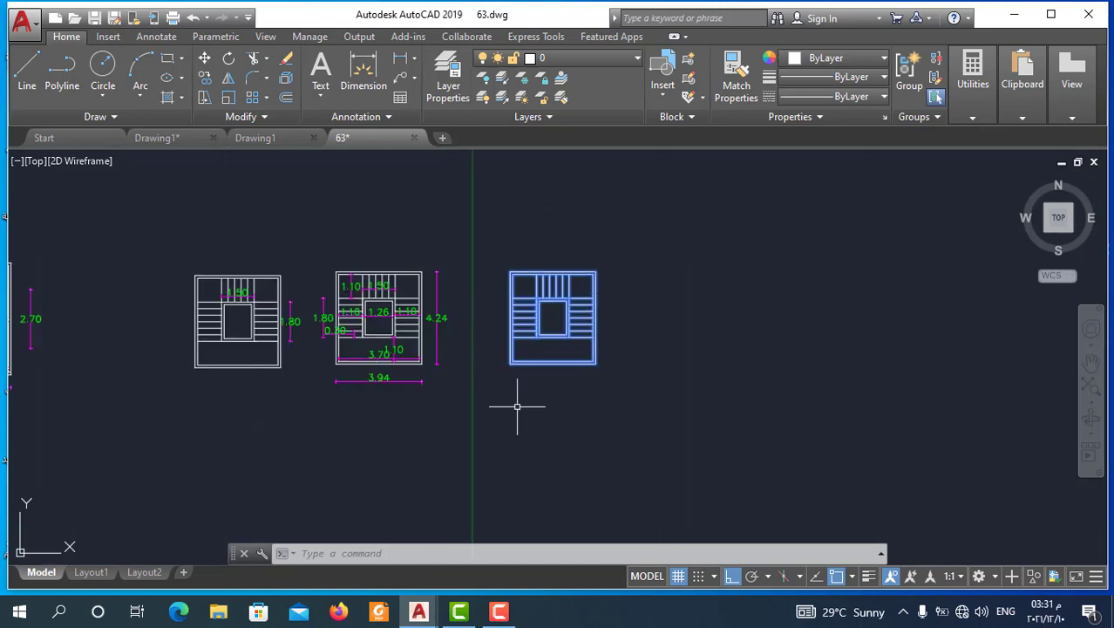
{"action": "scroll", "coordinate": [489, 361], "scroll_direction": "down", "scroll_amount": 2}
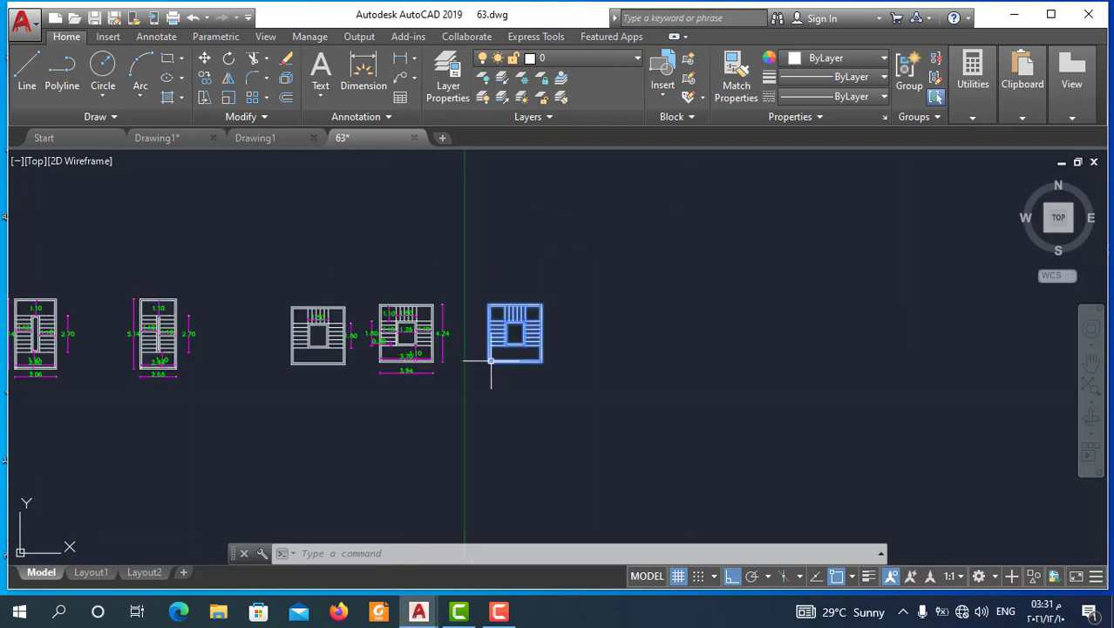
{"action": "scroll", "coordinate": [600, 310], "scroll_direction": "up", "scroll_amount": 2}
{"action": "scroll", "coordinate": [601, 316], "scroll_direction": "up", "scroll_amount": 1}
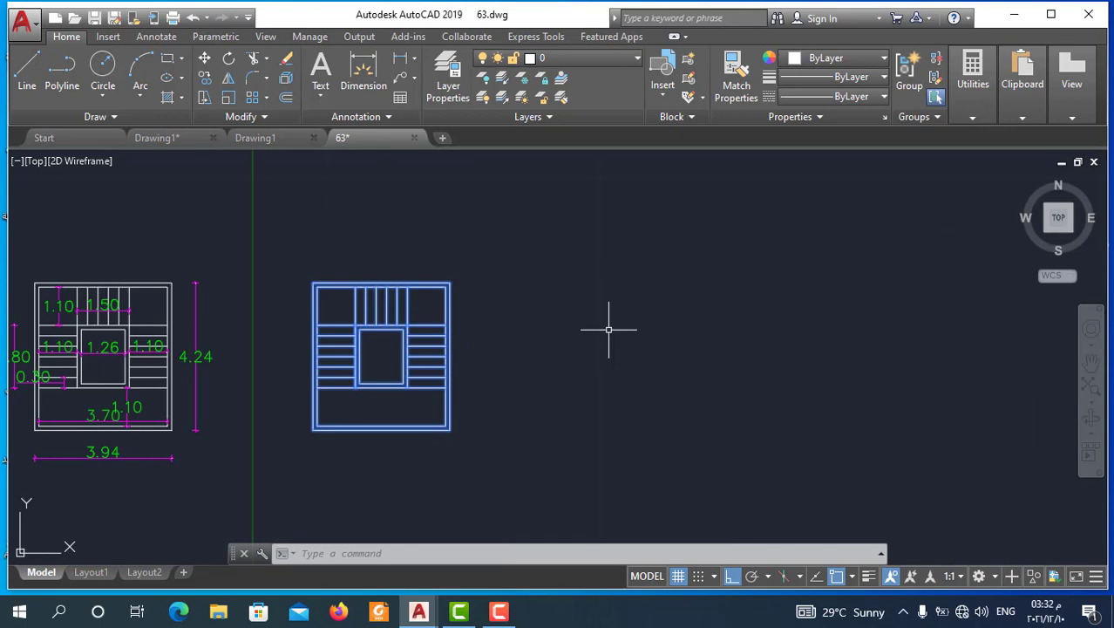
{"action": "scroll", "coordinate": [586, 301], "scroll_direction": "down", "scroll_amount": 2}
{"action": "scroll", "coordinate": [580, 246], "scroll_direction": "down", "scroll_amount": 1}
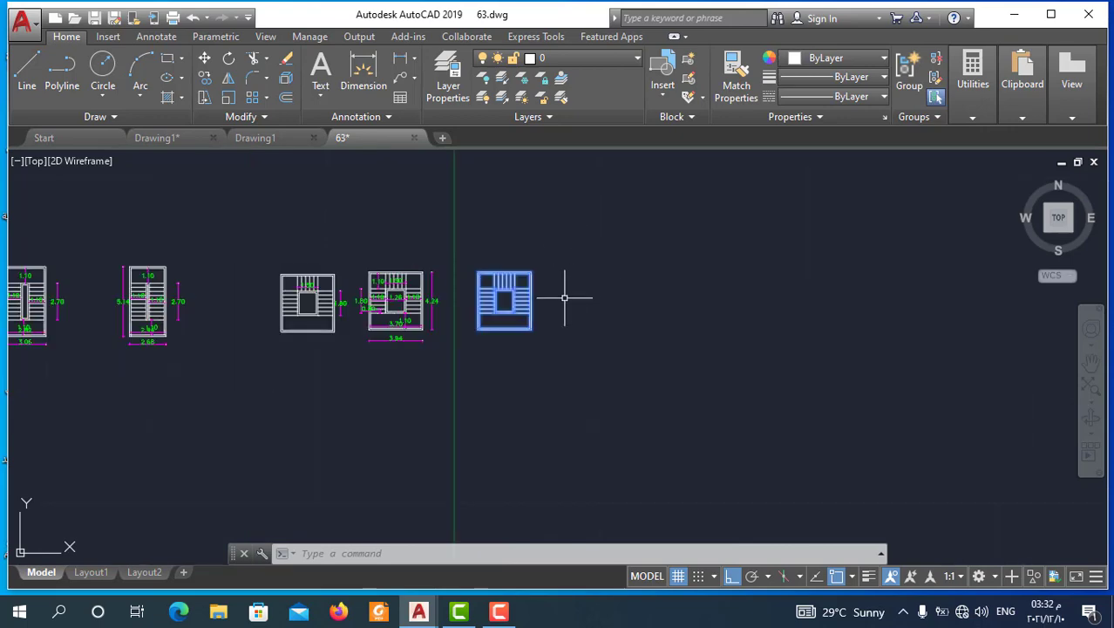
{"action": "scroll", "coordinate": [567, 294], "scroll_direction": "down", "scroll_amount": 2}
{"action": "scroll", "coordinate": [323, 321], "scroll_direction": "up", "scroll_amount": 2}
Copy the first dimensioned dog-leg stair plan to the right of the undimensioned U-shaped stairs.
{"action": "left_click", "coordinate": [460, 217]}
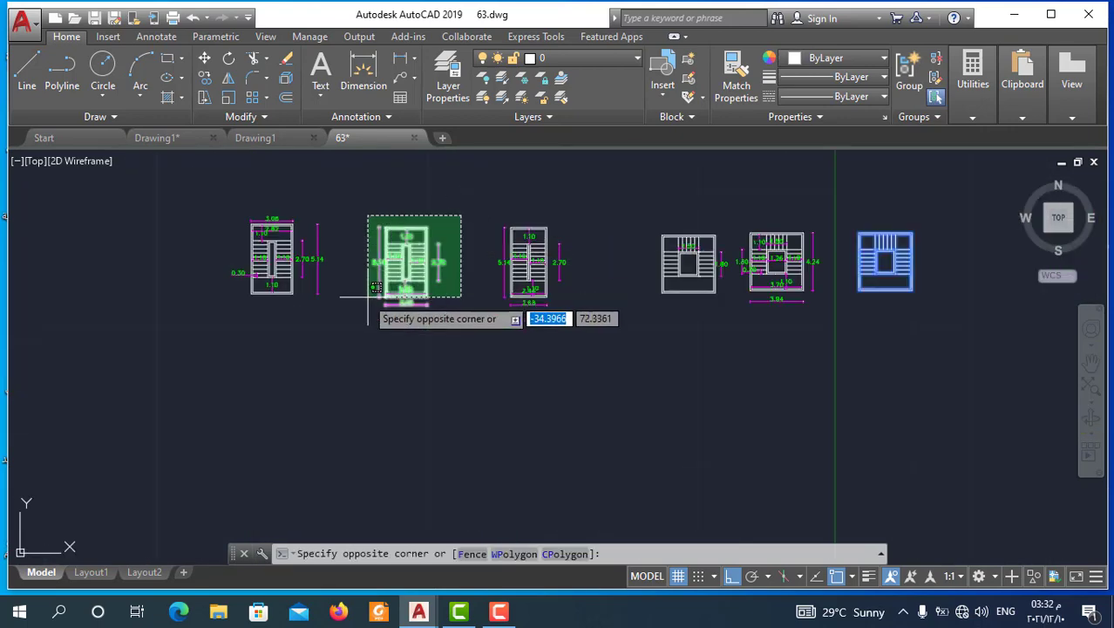
{"action": "left_click", "coordinate": [367, 300]}
{"action": "left_click", "coordinate": [204, 78]}
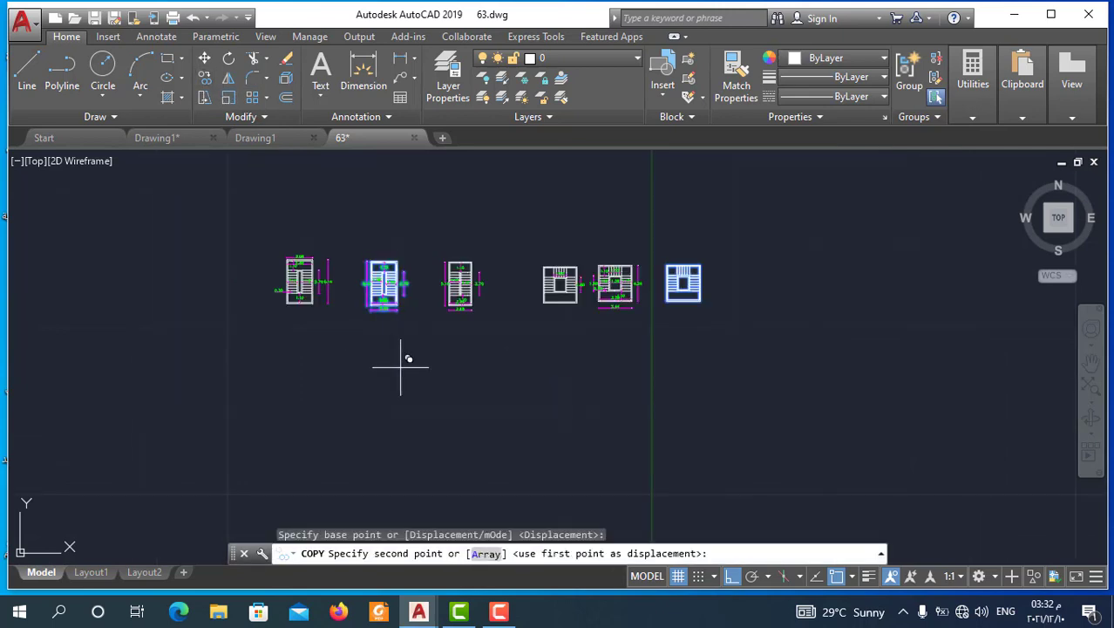
{"action": "scroll", "coordinate": [344, 316], "scroll_direction": "down", "scroll_amount": 2}
{"action": "left_click", "coordinate": [400, 366]}
{"action": "left_click", "coordinate": [748, 357]}
{"action": "key", "text": "Escape"}
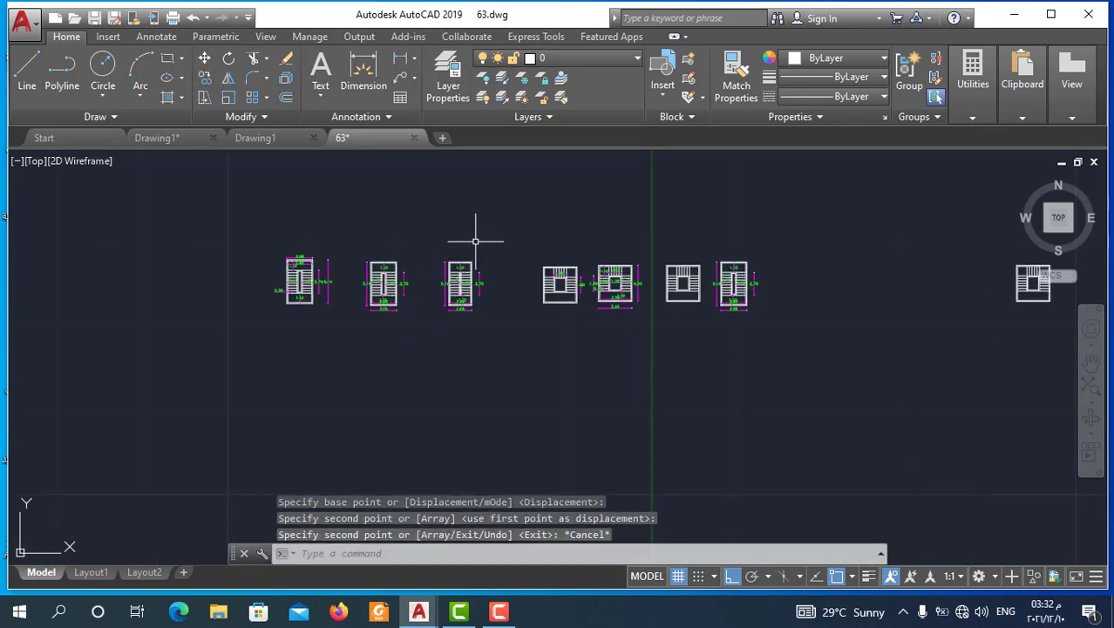
Copy the second dimensioned dog-leg stair plan to the right of the first copy.
{"action": "left_click", "coordinate": [484, 240]}
{"action": "left_click", "coordinate": [432, 363]}
{"action": "left_click", "coordinate": [204, 77]}
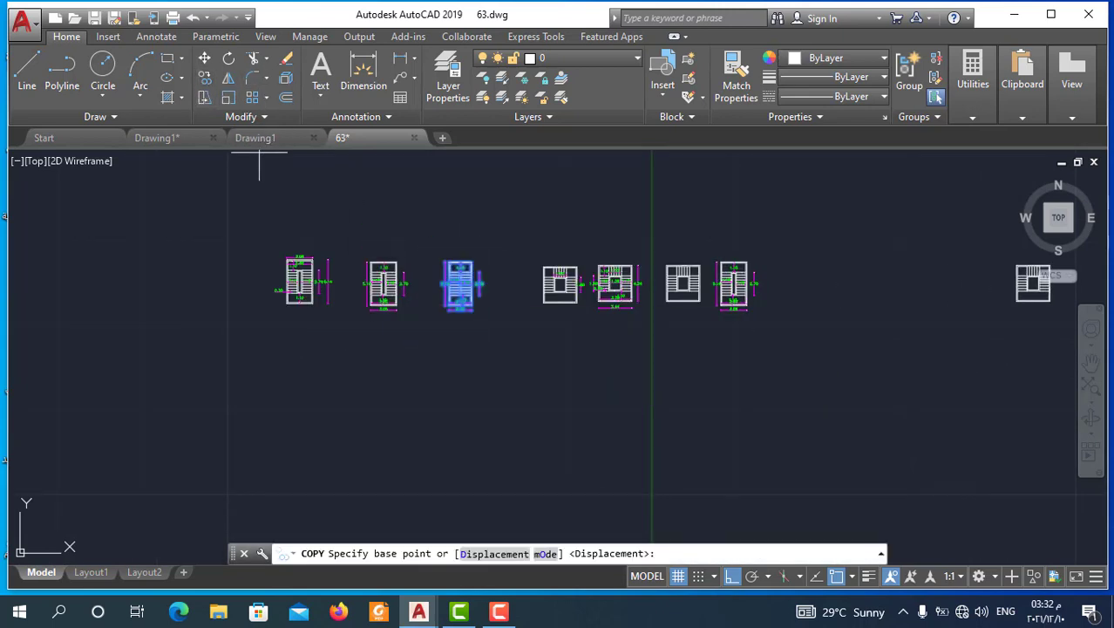
{"action": "left_click", "coordinate": [445, 332]}
{"action": "left_click", "coordinate": [779, 331]}
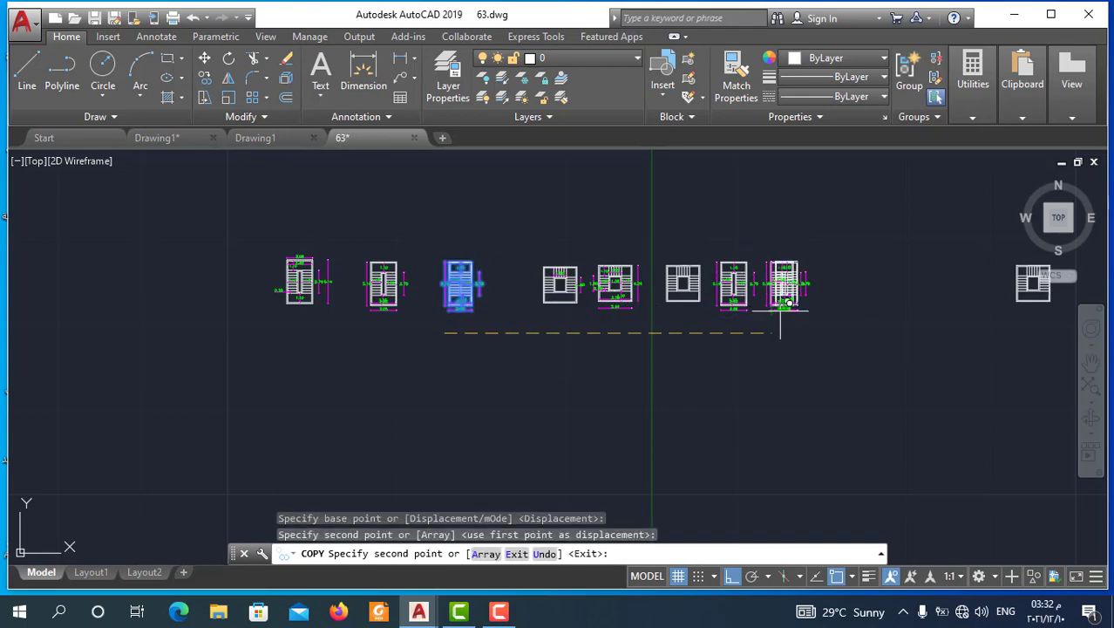
{"action": "key", "text": "Escape"}
{"action": "scroll", "coordinate": [809, 282], "scroll_direction": "up", "scroll_amount": 4}
{"action": "scroll", "coordinate": [802, 257], "scroll_direction": "up", "scroll_amount": 2}
{"action": "scroll", "coordinate": [796, 264], "scroll_direction": "up", "scroll_amount": 3}
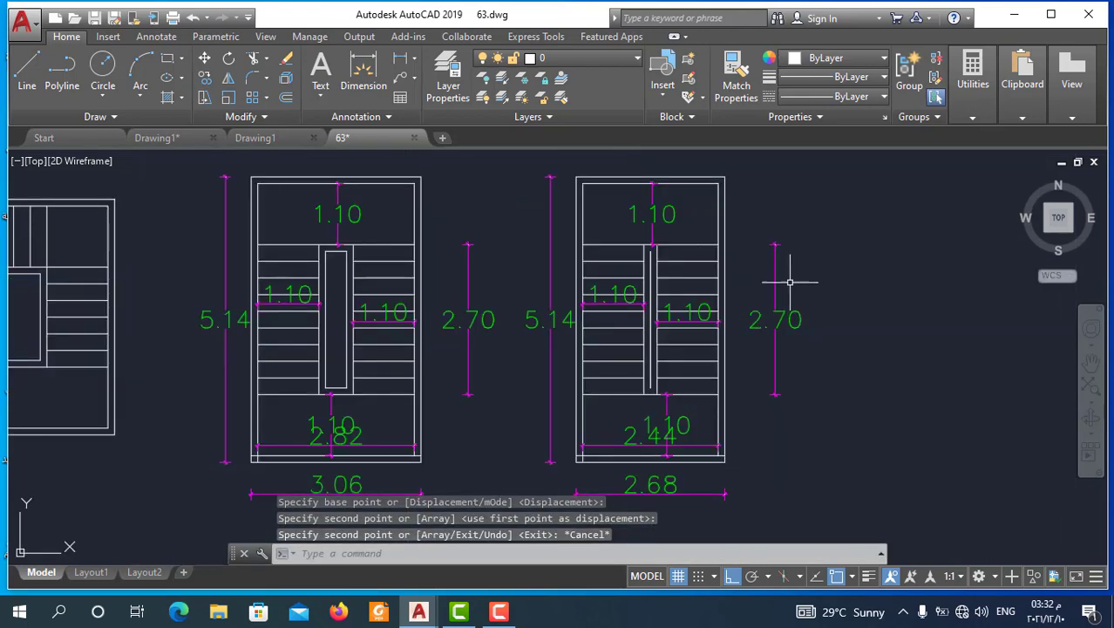
{"action": "scroll", "coordinate": [776, 306], "scroll_direction": "down", "scroll_amount": 3}
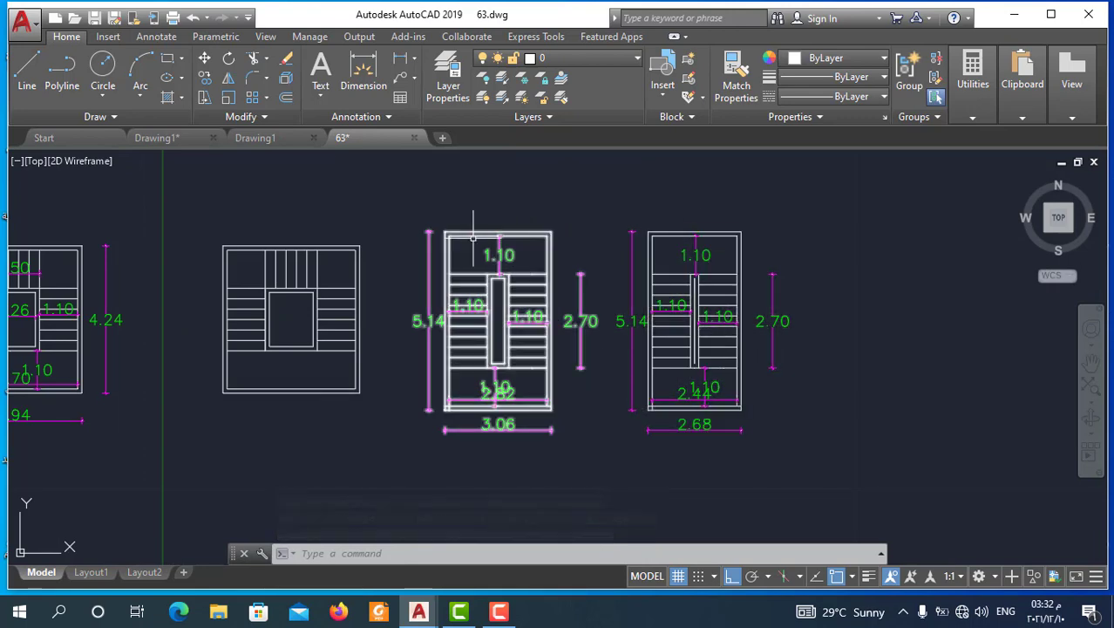
{"action": "scroll", "coordinate": [650, 365], "scroll_direction": "down", "scroll_amount": 2}
{"action": "scroll", "coordinate": [405, 353], "scroll_direction": "up", "scroll_amount": 4}
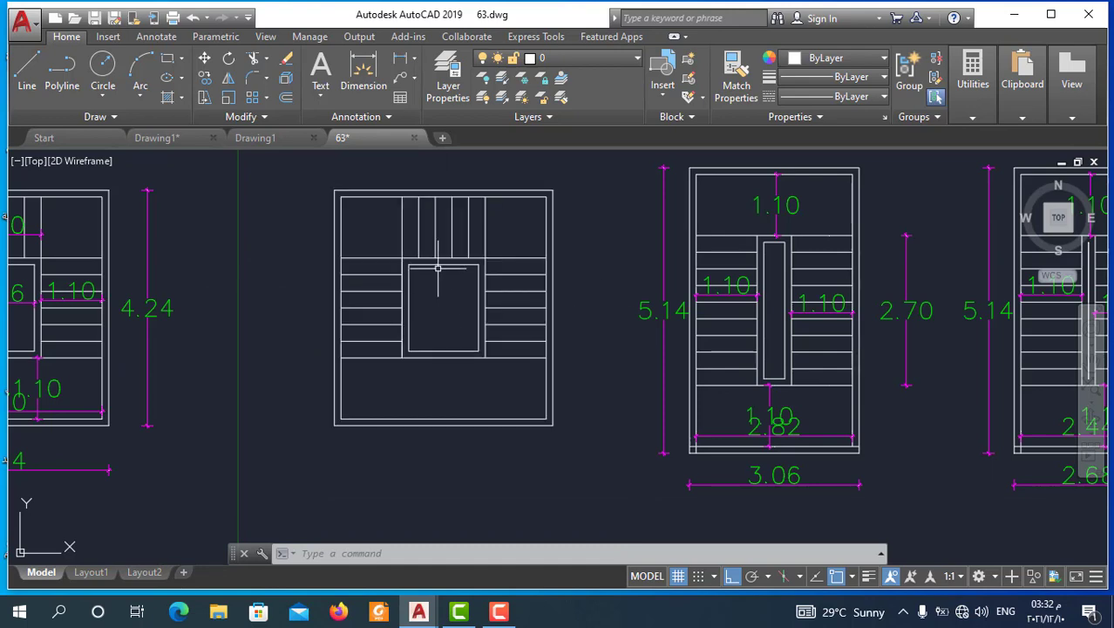
{"action": "scroll", "coordinate": [431, 302], "scroll_direction": "down", "scroll_amount": 2}
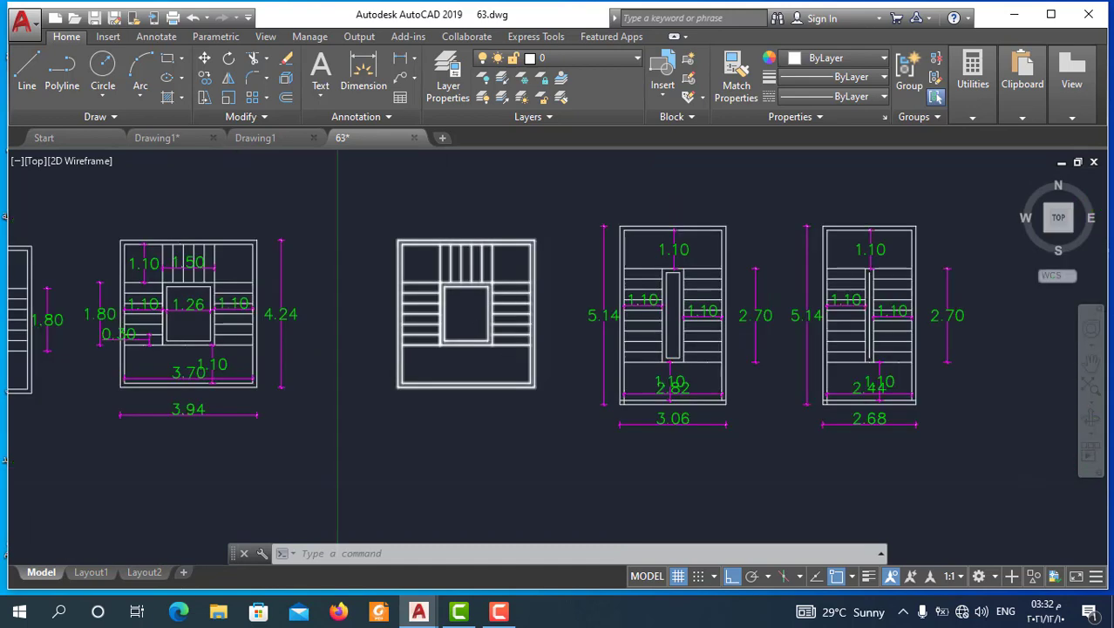
{"action": "scroll", "coordinate": [431, 301], "scroll_direction": "down", "scroll_amount": 2}
{"action": "scroll", "coordinate": [532, 305], "scroll_direction": "up", "scroll_amount": 2}
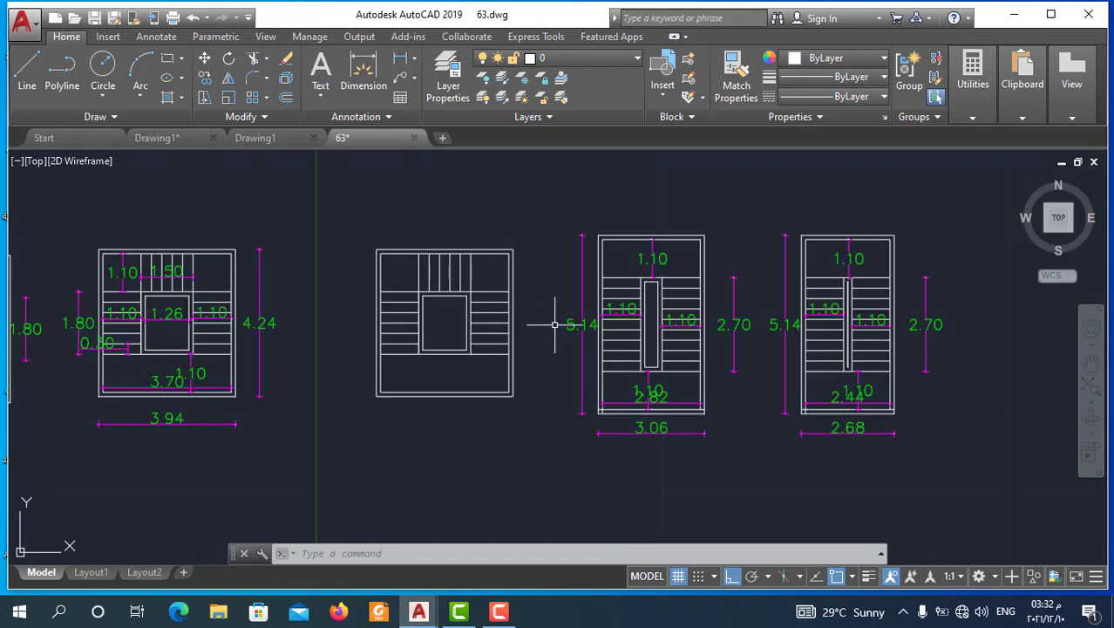
{"action": "scroll", "coordinate": [489, 313], "scroll_direction": "down", "scroll_amount": 2}
{"action": "scroll", "coordinate": [767, 297], "scroll_direction": "up", "scroll_amount": 2}
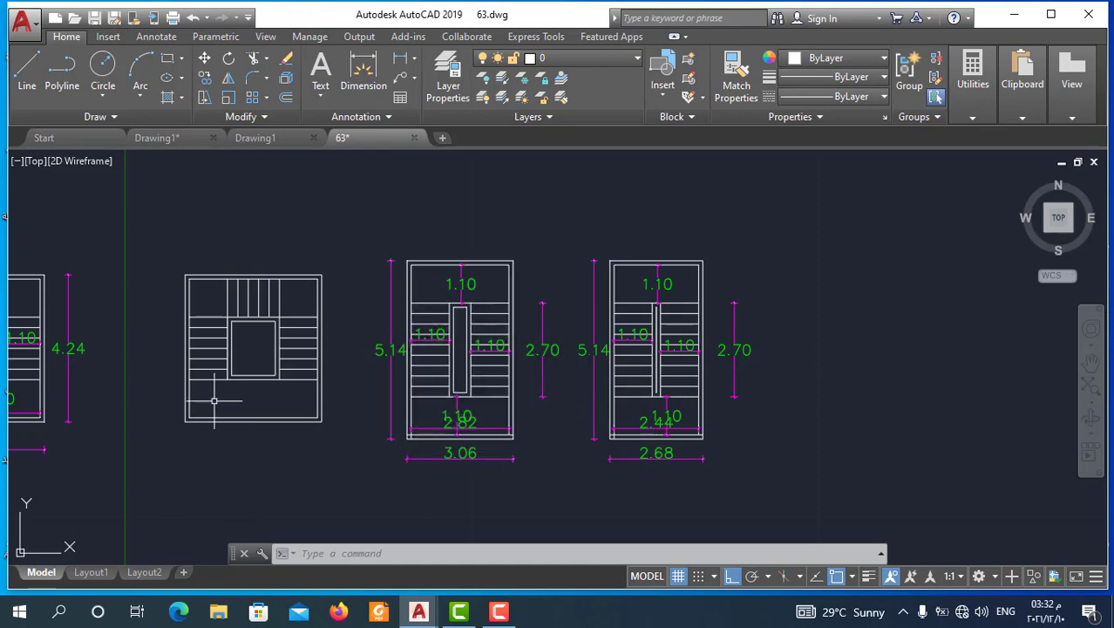
{"action": "scroll", "coordinate": [235, 325], "scroll_direction": "up", "scroll_amount": 4}
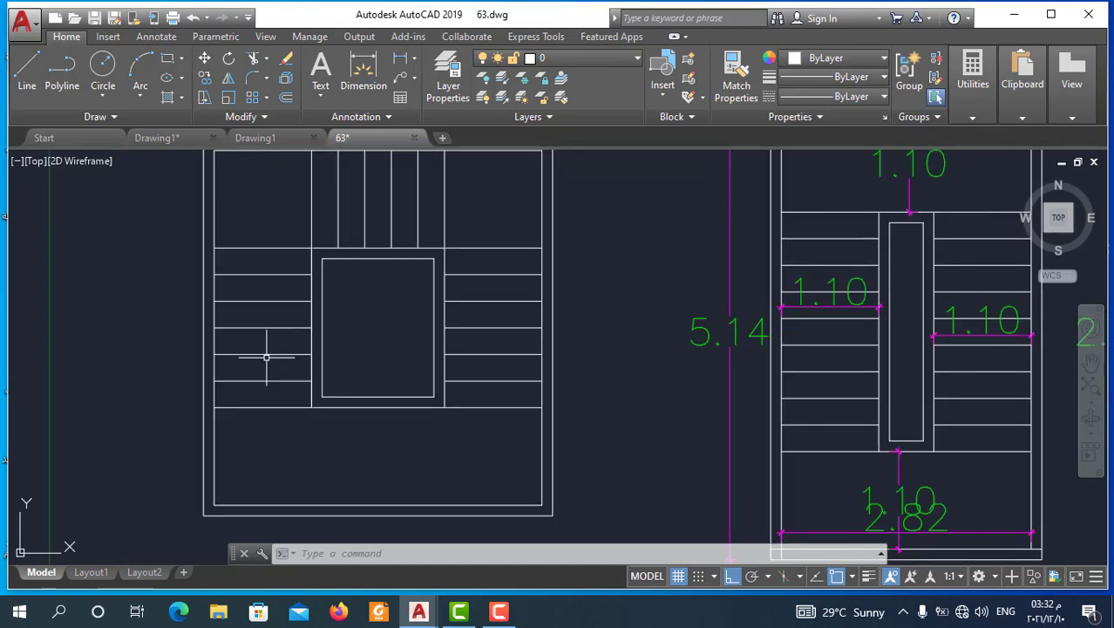
{"action": "scroll", "coordinate": [340, 311], "scroll_direction": "down", "scroll_amount": 2}
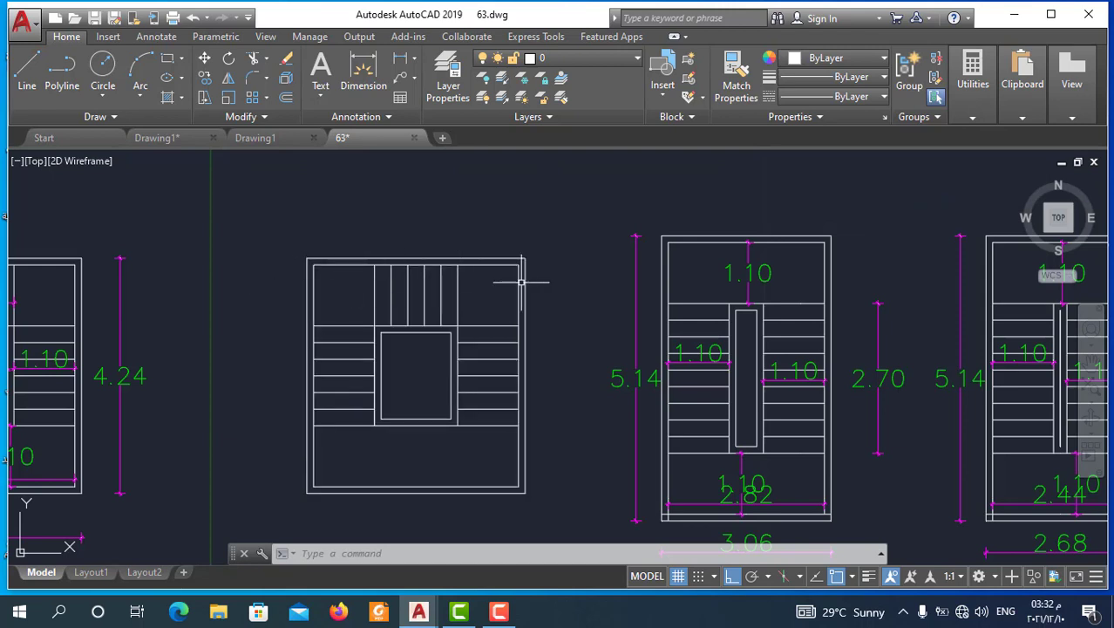
{"action": "scroll", "coordinate": [509, 294], "scroll_direction": "down", "scroll_amount": 4}
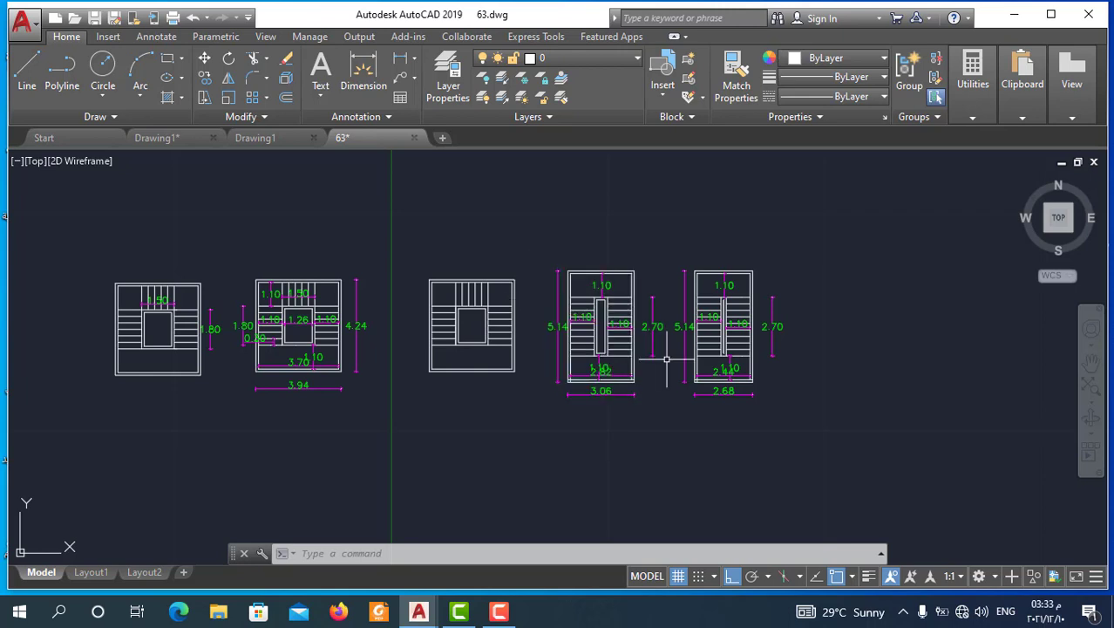
{"action": "scroll", "coordinate": [850, 309], "scroll_direction": "up", "scroll_amount": 2}
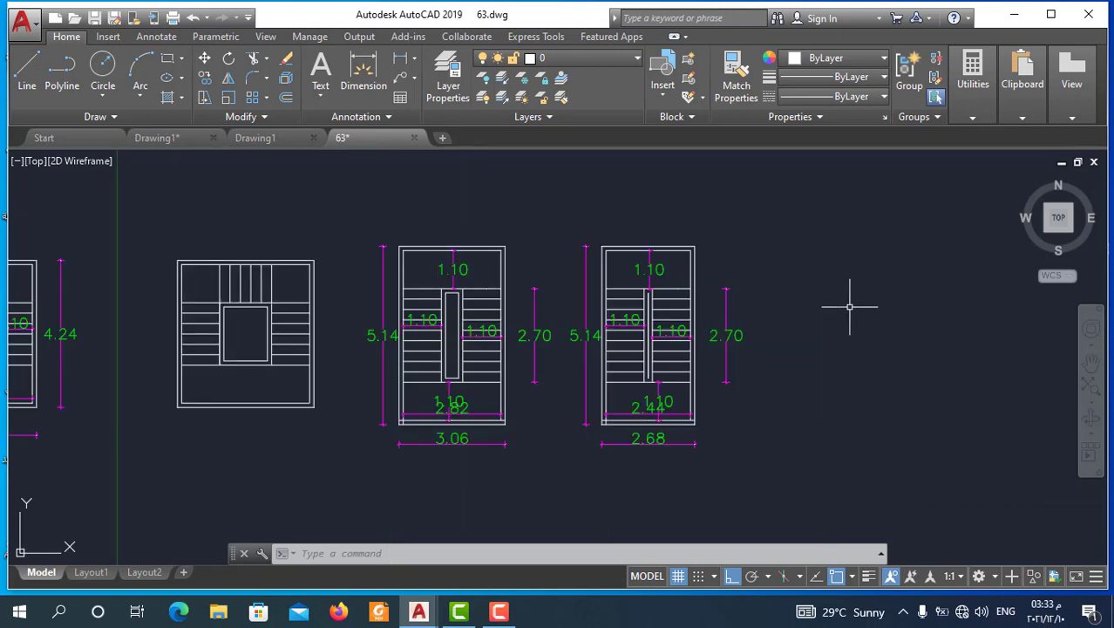